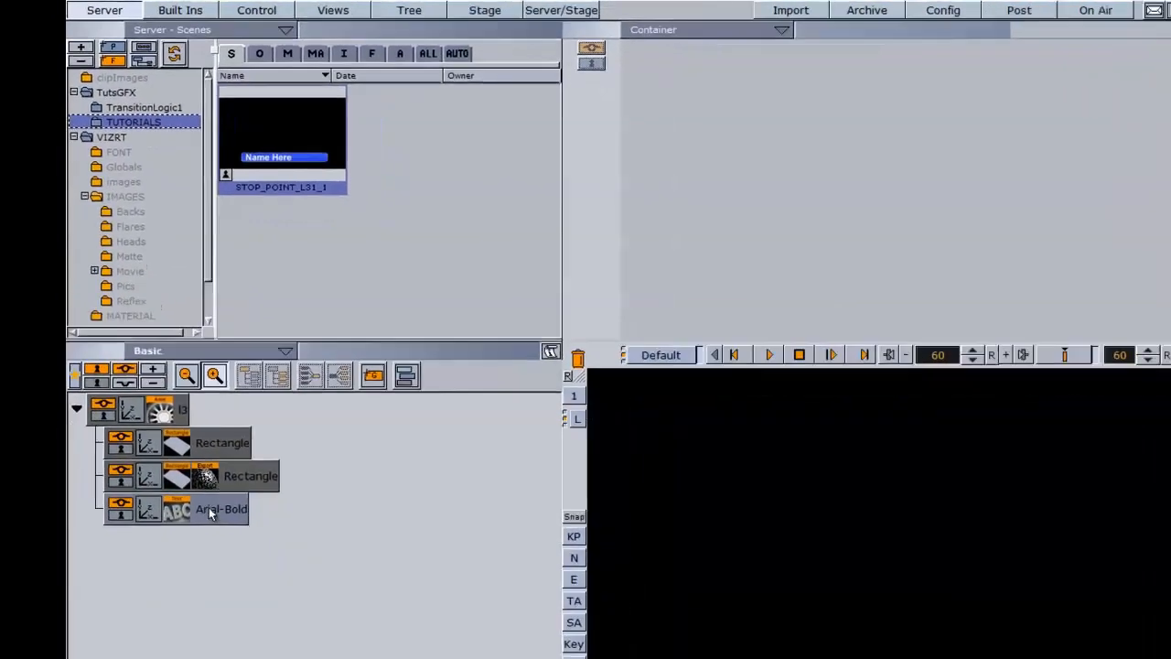
Create a new scene named L3_2 in the TUTORIALS folder.
{"action": "left_click", "coordinate": [89, 469]}
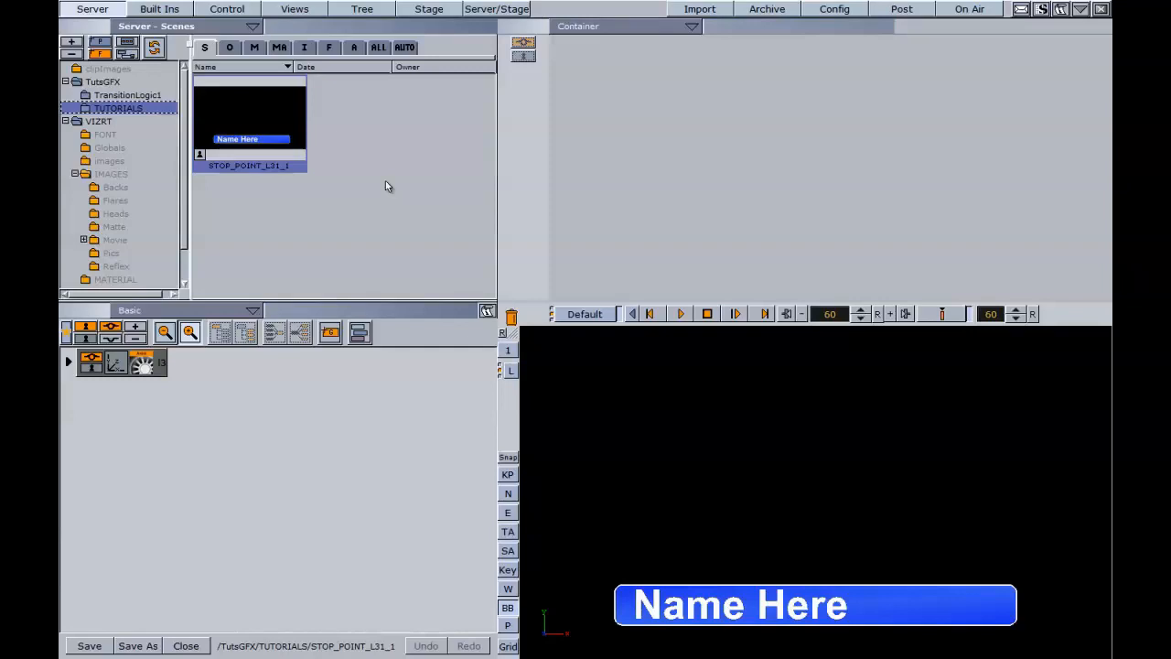
{"action": "right_click", "coordinate": [371, 144]}
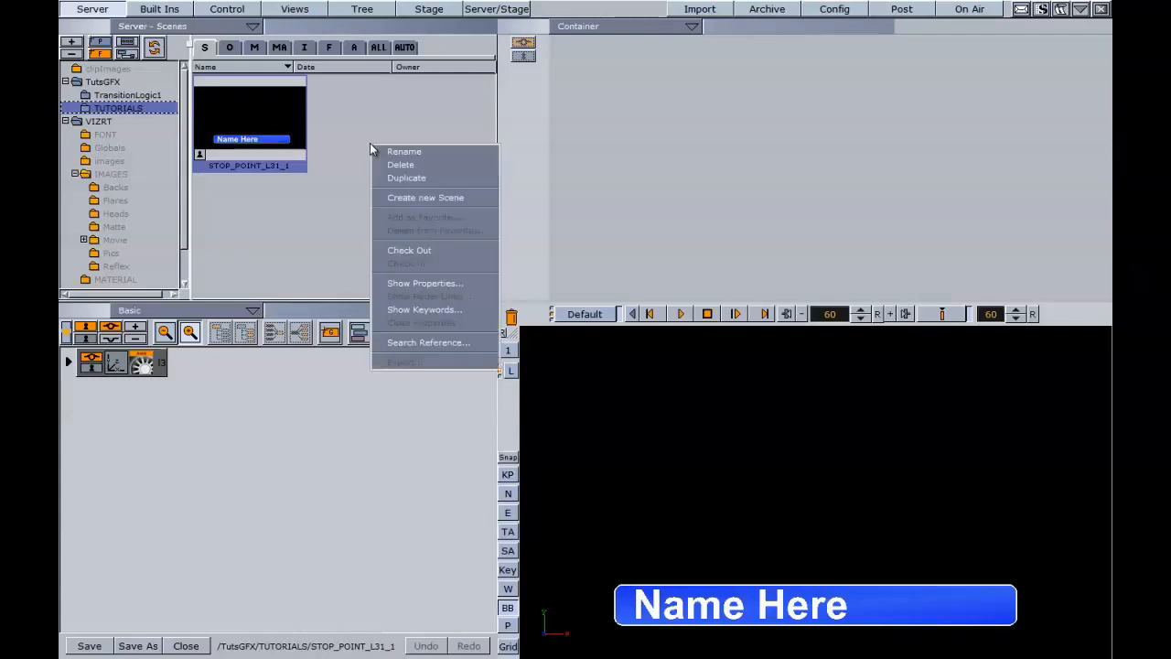
{"action": "left_click", "coordinate": [402, 195]}
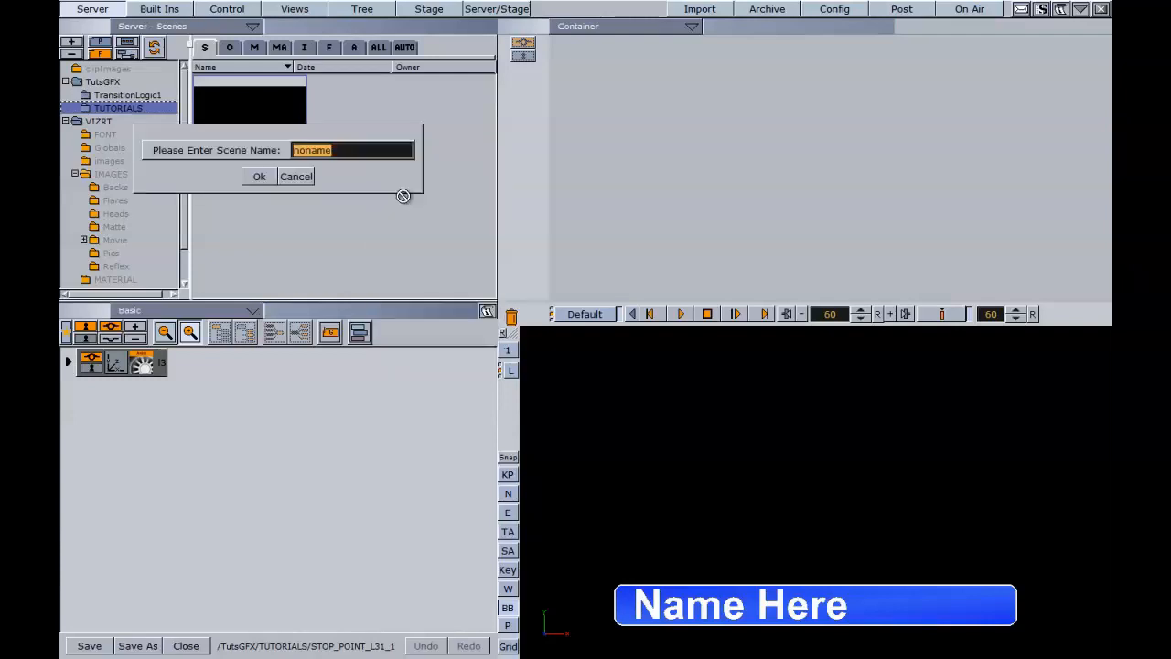
{"action": "type", "text": "L"}
{"action": "left_click", "coordinate": [260, 177]}
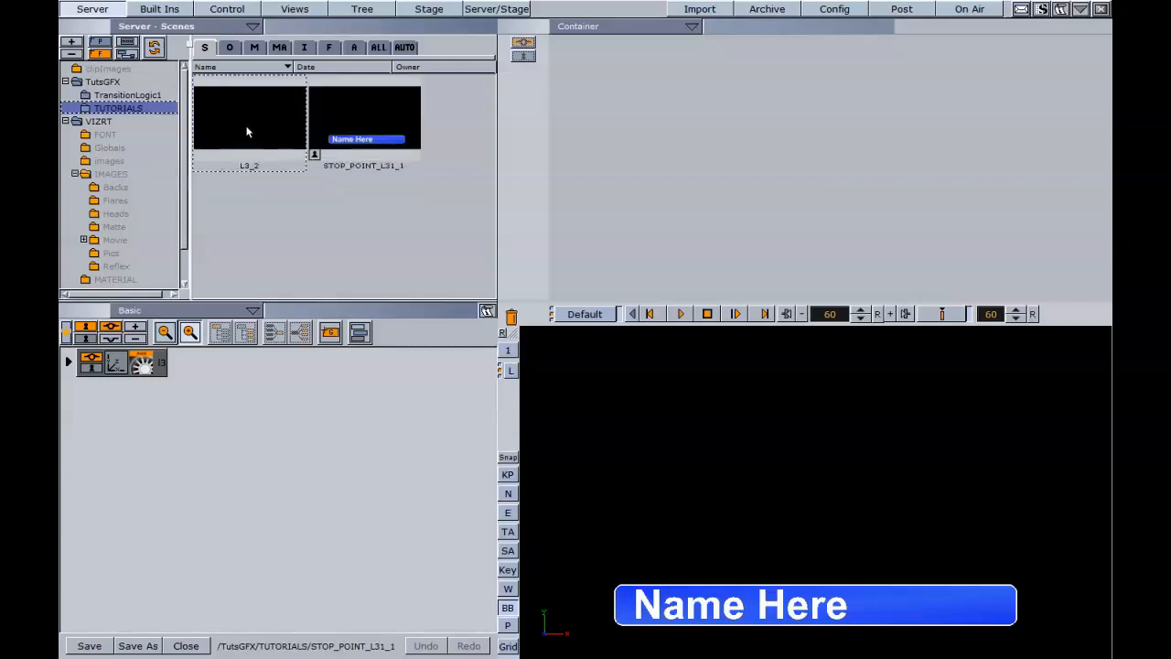
Open the L3_2 scene and add an empty group container to its scene tree.
{"action": "double_click", "coordinate": [250, 130]}
{"action": "left_click", "coordinate": [402, 367]}
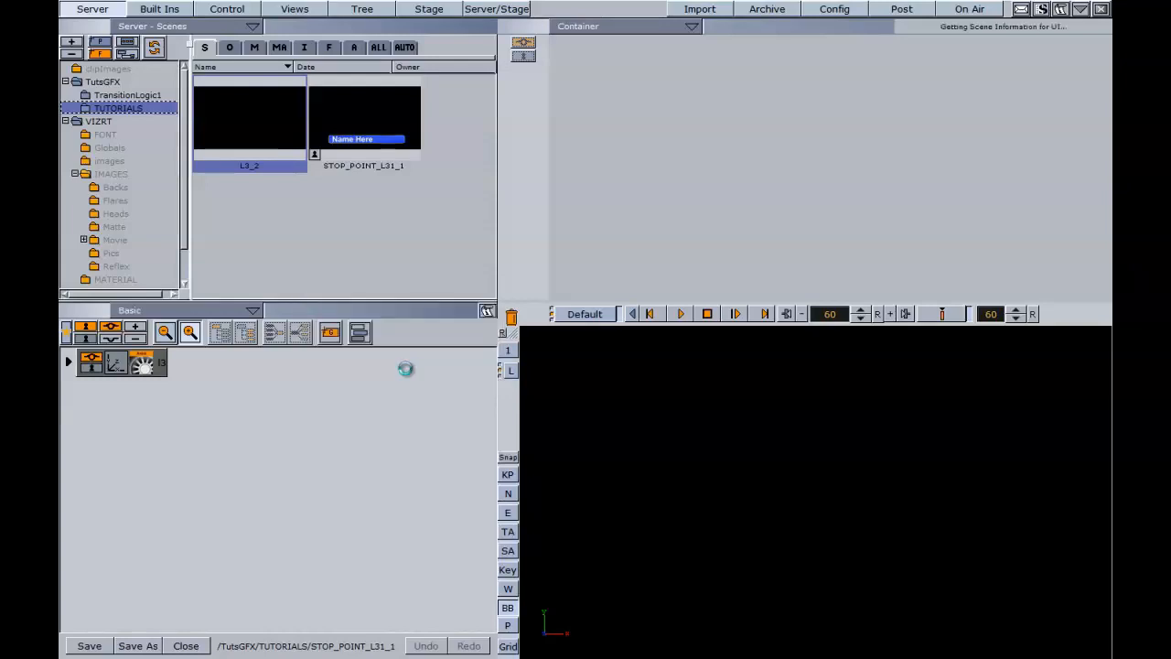
{"action": "left_click_drag", "start_coordinate": [333, 340], "coordinate": [200, 418]}
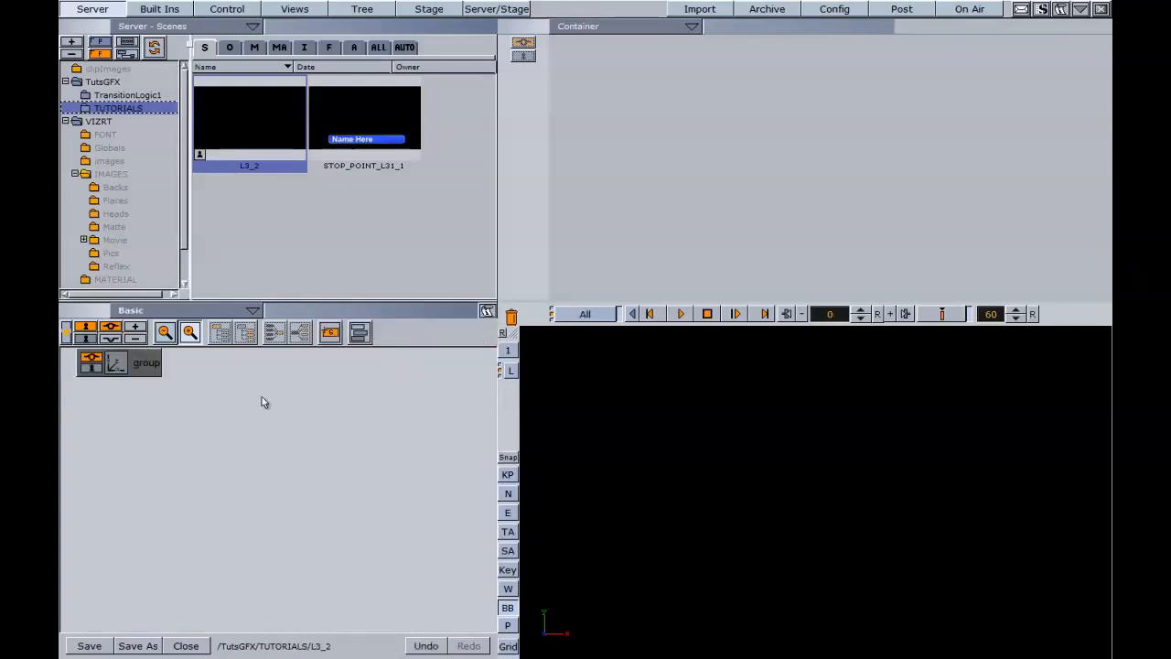
Add a Noggi primitive from the Default geometry plugins as a child of the group container.
{"action": "left_click", "coordinate": [159, 8]}
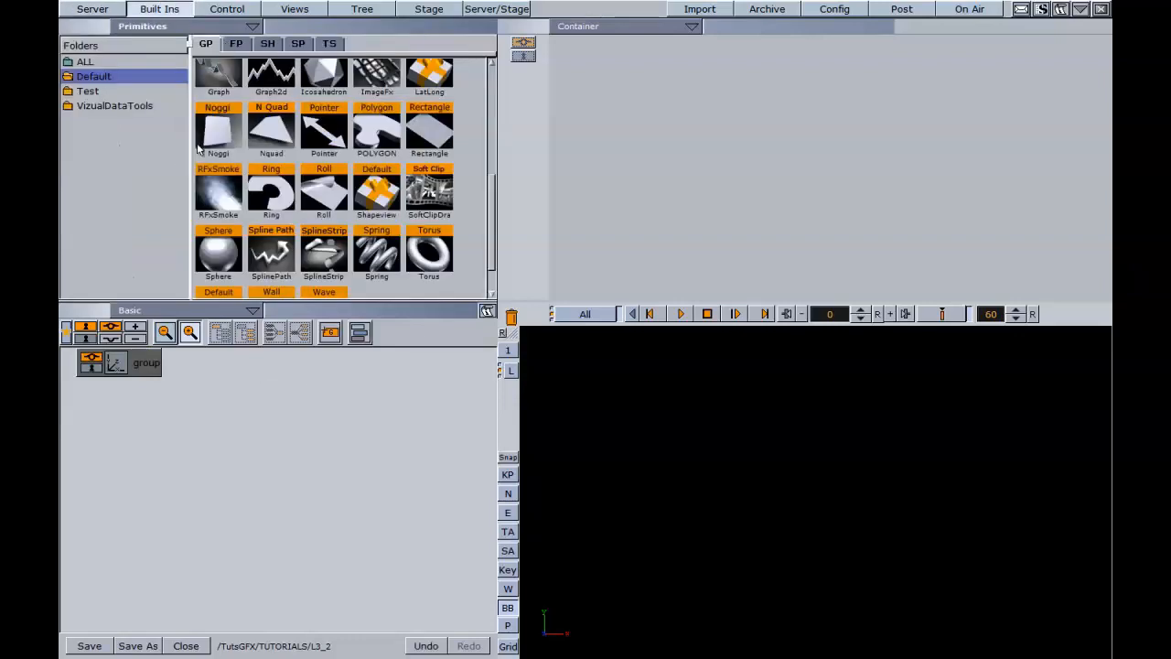
{"action": "left_click_drag", "start_coordinate": [220, 152], "coordinate": [183, 364]}
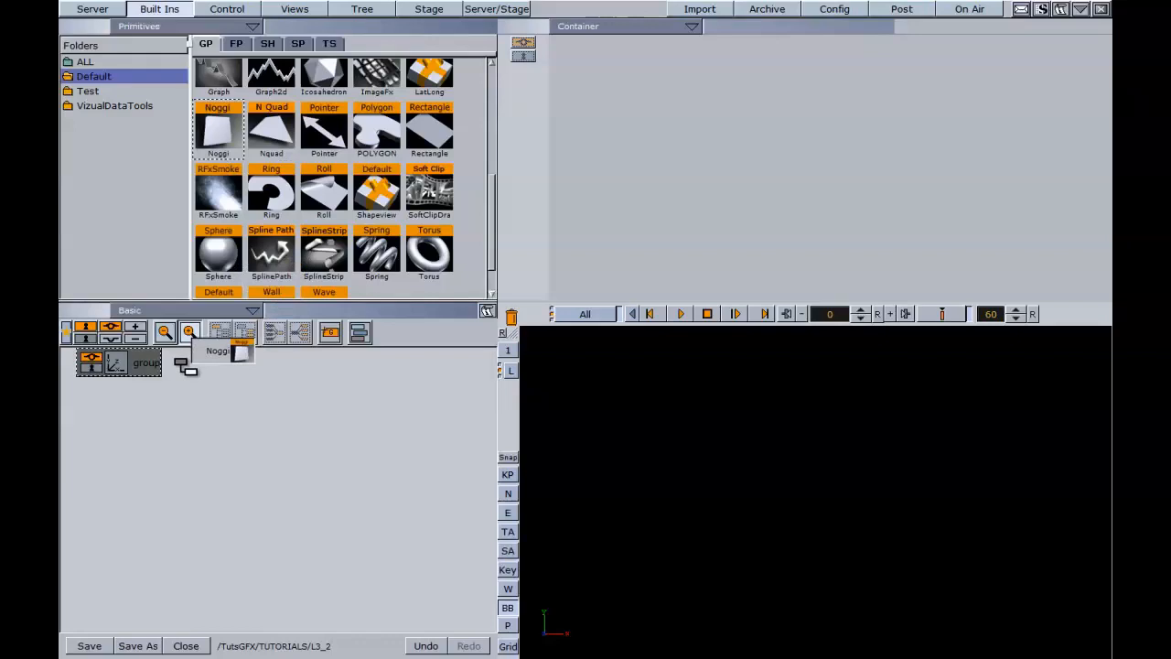
{"action": "left_click_drag", "start_coordinate": [183, 364], "coordinate": [187, 369]}
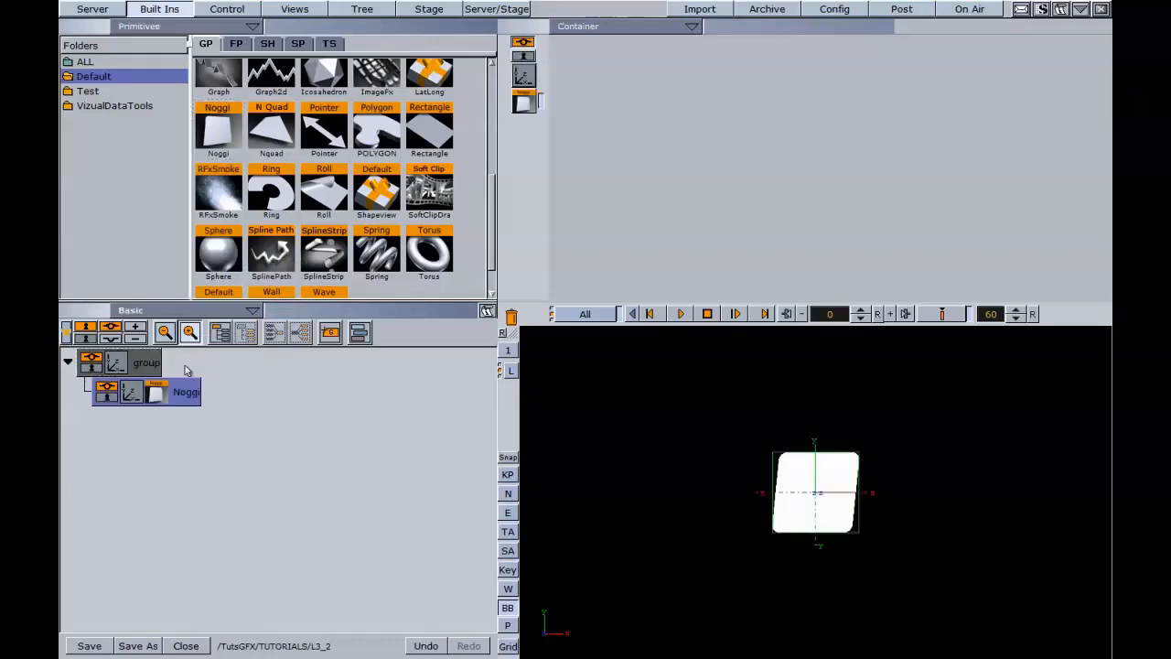
Set the Noggi's width to 500 and its height to 50.
{"action": "left_click", "coordinate": [169, 392]}
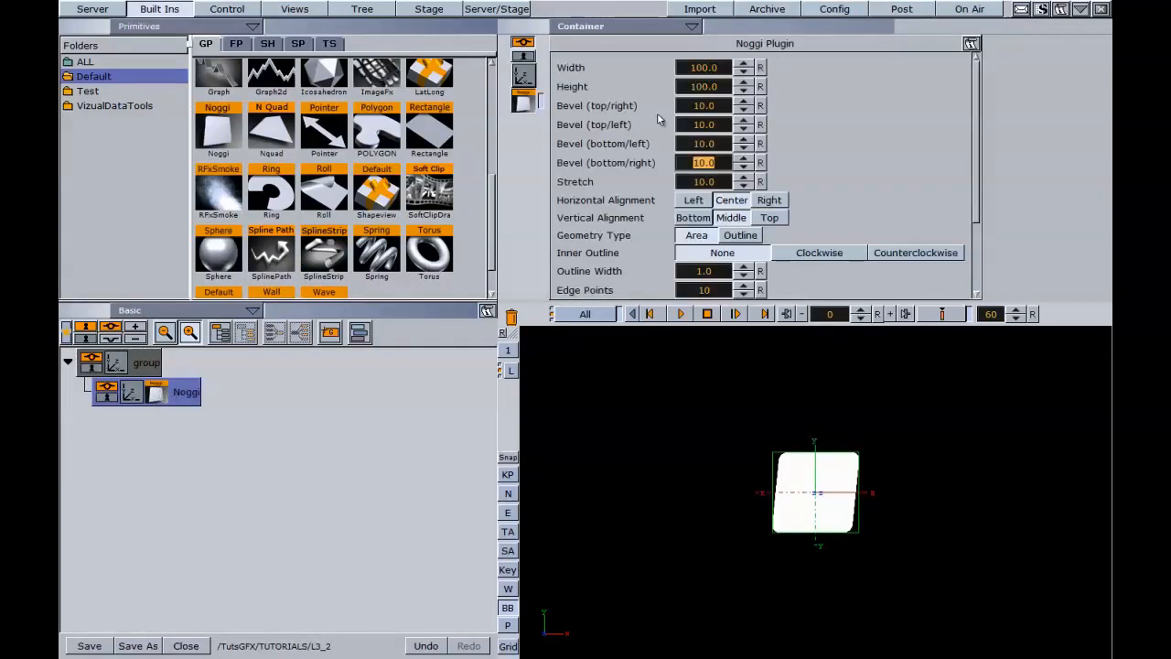
{"action": "left_click", "coordinate": [701, 67]}
{"action": "type", "text": "500"}
{"action": "key", "text": "Return"}
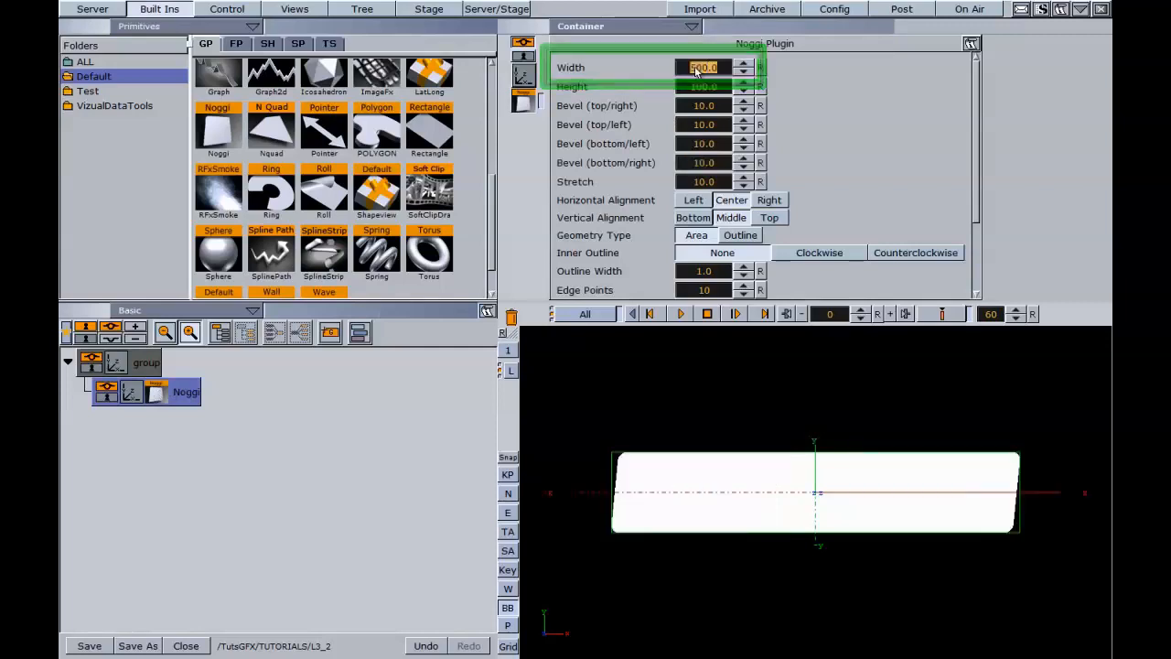
{"action": "left_click", "coordinate": [705, 87]}
{"action": "type", "text": "5"}
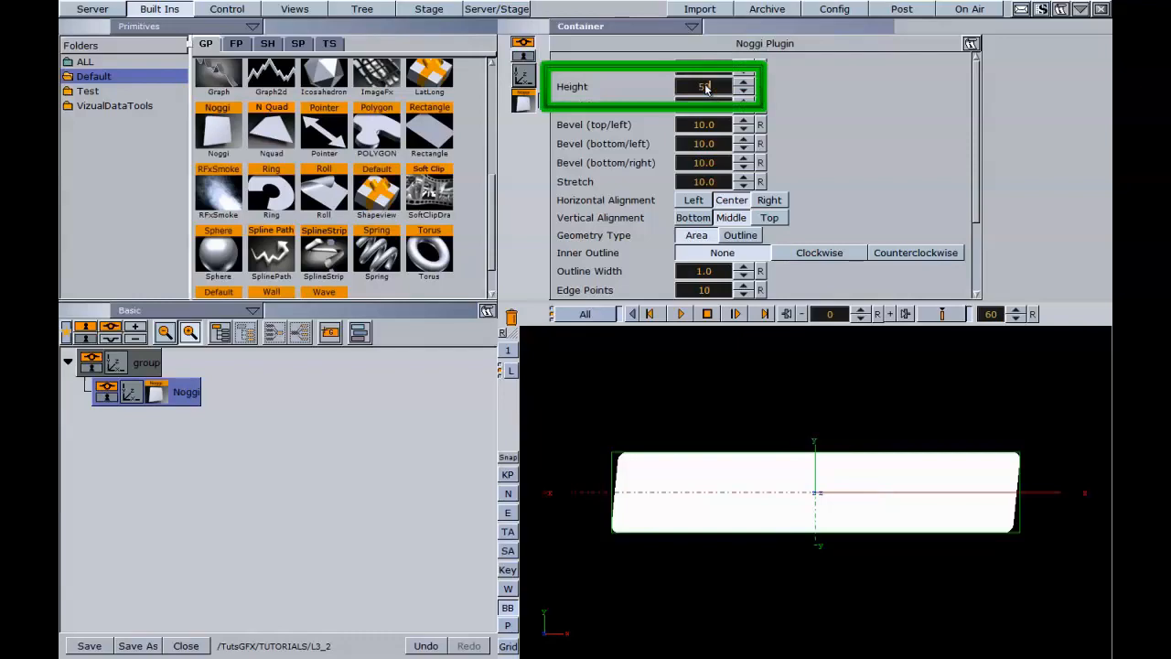
{"action": "type", "text": "0"}
{"action": "key", "text": "Return"}
Set all four corner bevels of the Noggi to 0.
{"action": "left_click_drag", "start_coordinate": [601, 135], "coordinate": [449, 128]}
{"action": "left_click_drag", "start_coordinate": [607, 163], "coordinate": [439, 159]}
{"action": "left_click_drag", "start_coordinate": [598, 183], "coordinate": [394, 168]}
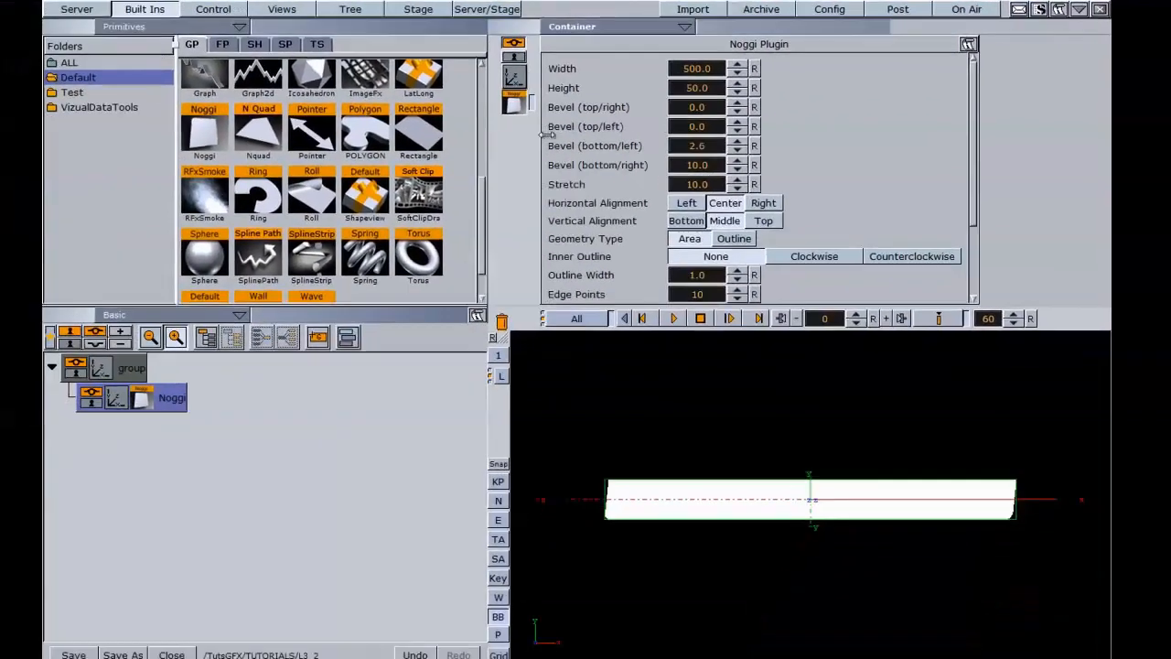
{"action": "left_click_drag", "start_coordinate": [546, 134], "coordinate": [526, 135]}
{"action": "left_click_drag", "start_coordinate": [713, 166], "coordinate": [564, 151]}
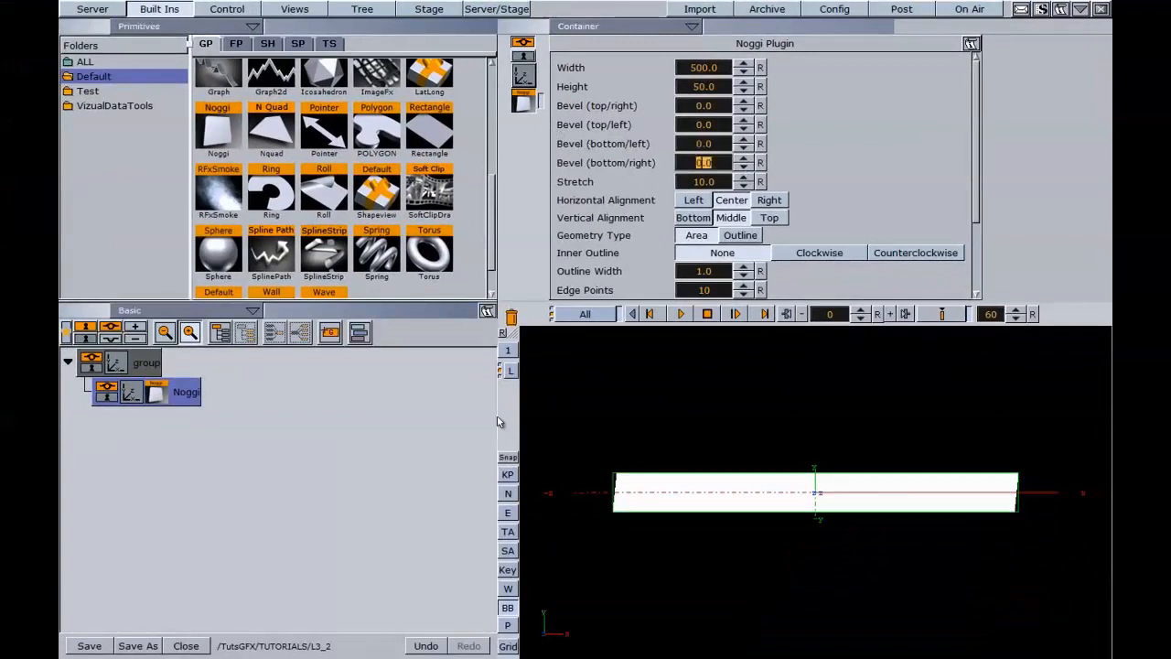
Show the title area and safe area guides and move the Noggi to Y position -141.
{"action": "left_click", "coordinate": [508, 533]}
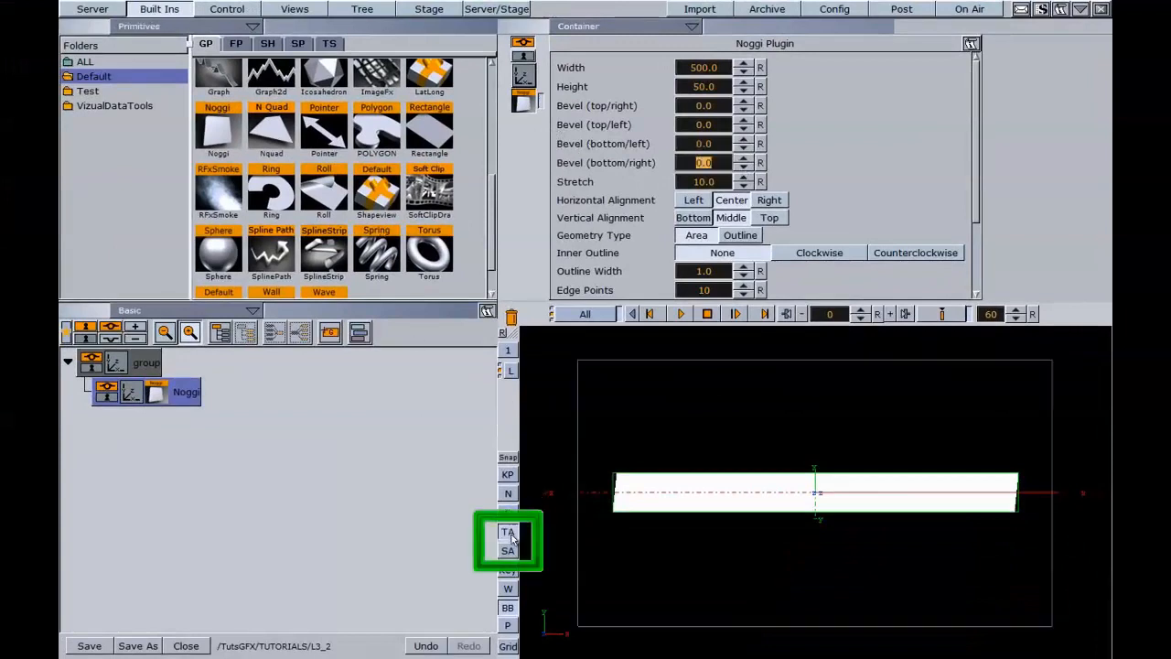
{"action": "left_click", "coordinate": [509, 550]}
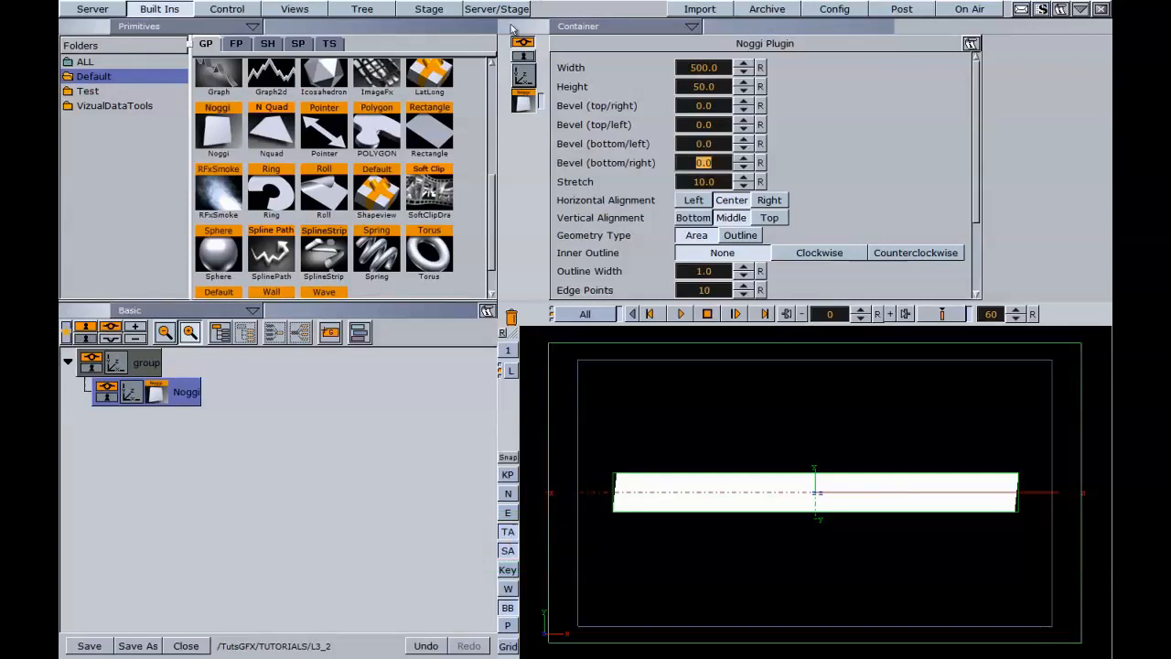
{"action": "left_click", "coordinate": [525, 76]}
{"action": "left_click_drag", "start_coordinate": [620, 88], "coordinate": [535, 89]}
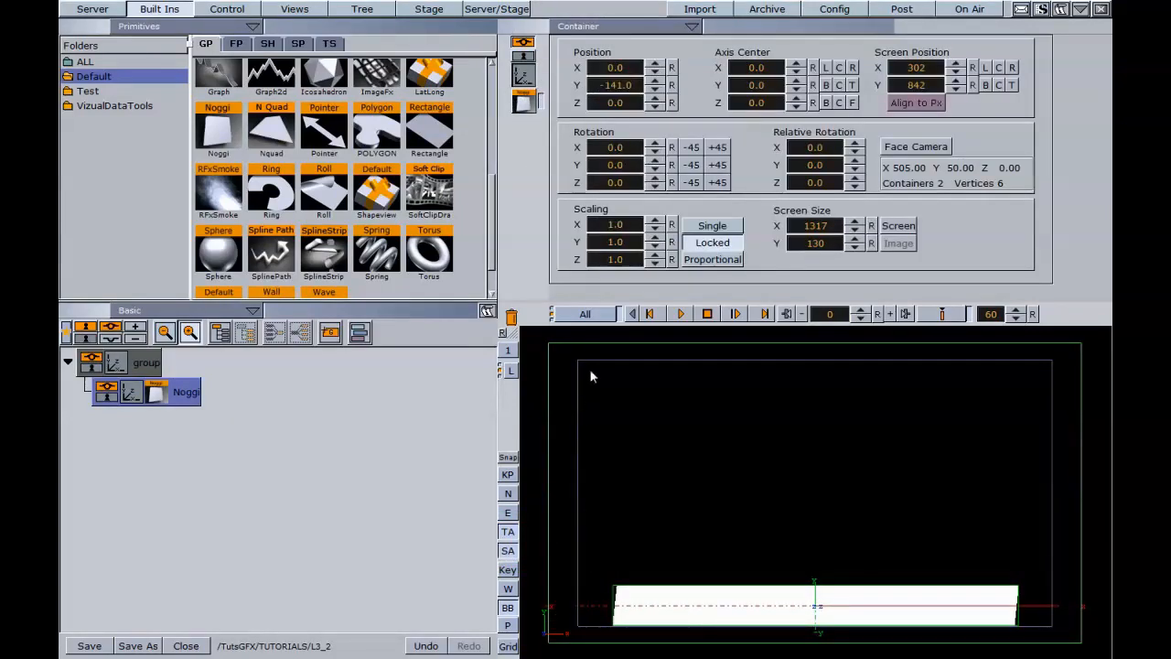
Apply the REFLECT4 image from the Reflex folder to the Noggi and set its texture mapping to Reflection.
{"action": "left_click", "coordinate": [123, 9]}
{"action": "left_click", "coordinate": [303, 46]}
{"action": "left_click", "coordinate": [116, 266]}
{"action": "left_click_drag", "start_coordinate": [269, 171], "coordinate": [186, 396]}
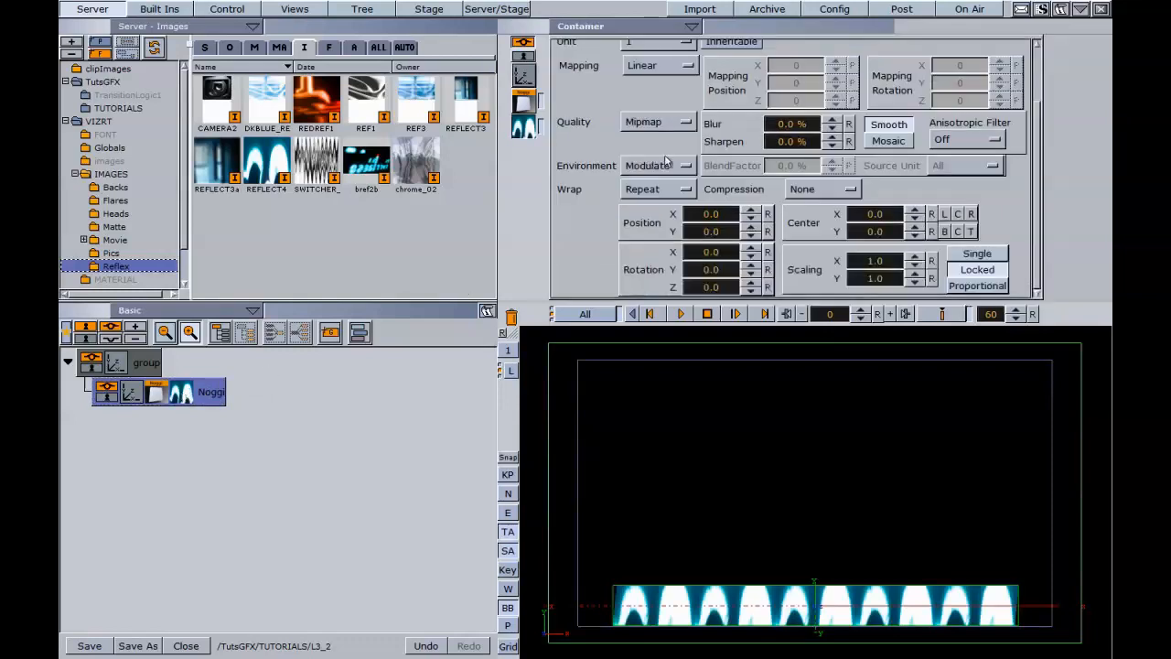
{"action": "left_click", "coordinate": [664, 64]}
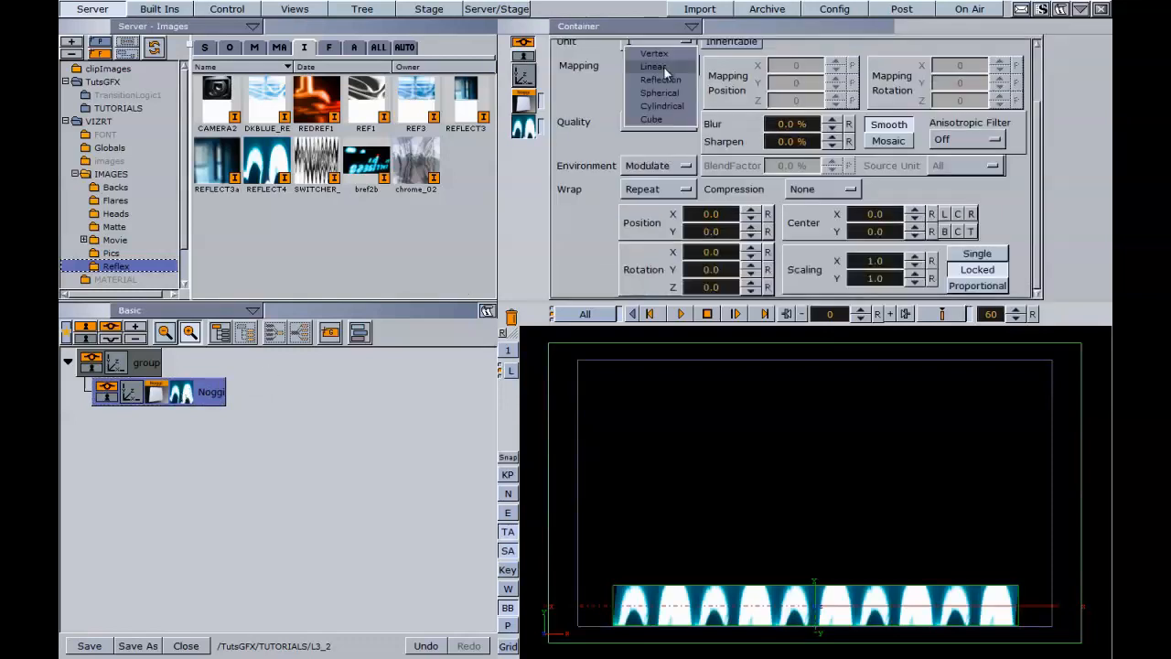
{"action": "left_click", "coordinate": [664, 77]}
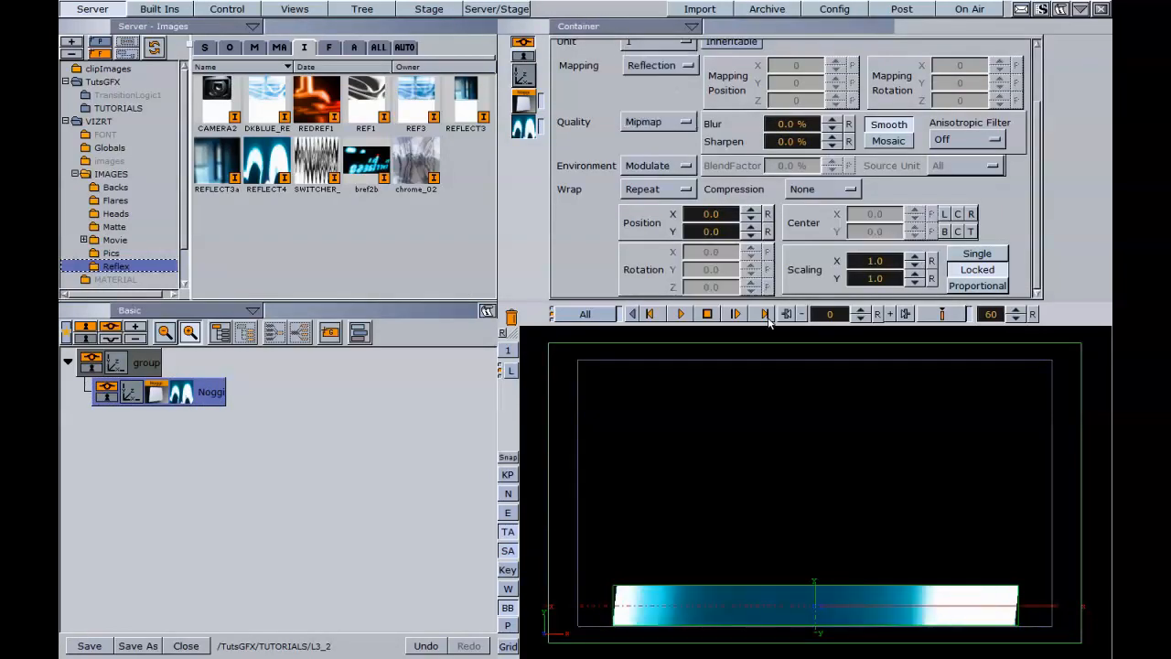
Keyframe the texture's X position from -0.1 at the start to 4.5.
{"action": "left_click_drag", "start_coordinate": [728, 215], "coordinate": [724, 215]}
{"action": "left_click", "coordinate": [726, 217]}
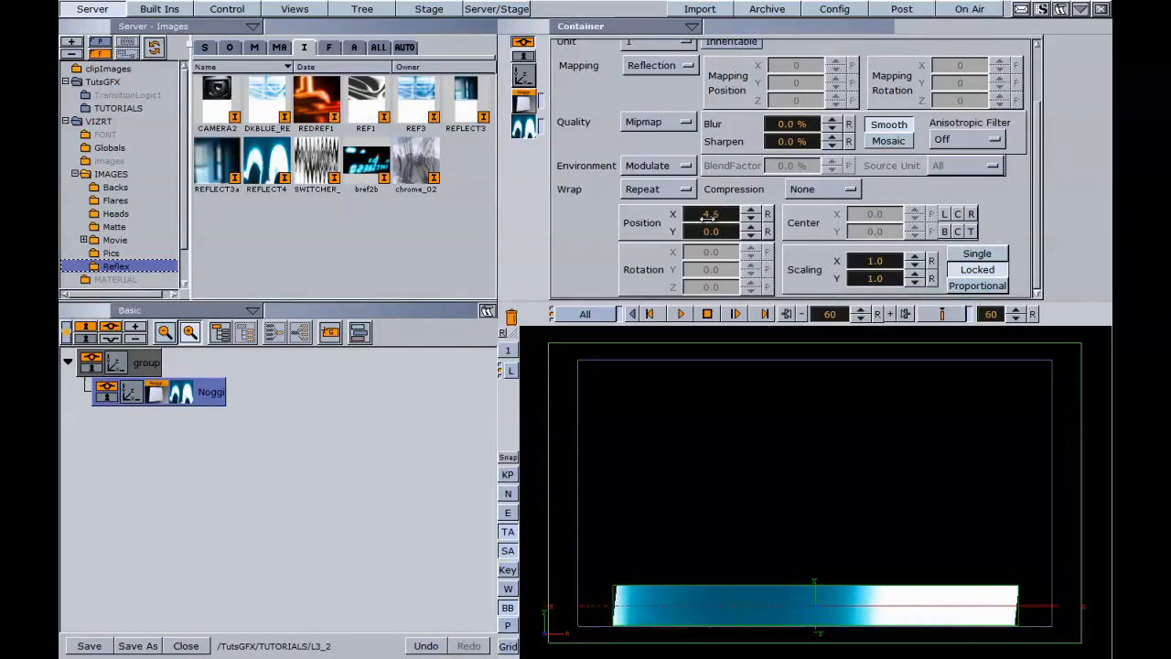
{"action": "left_click", "coordinate": [708, 218]}
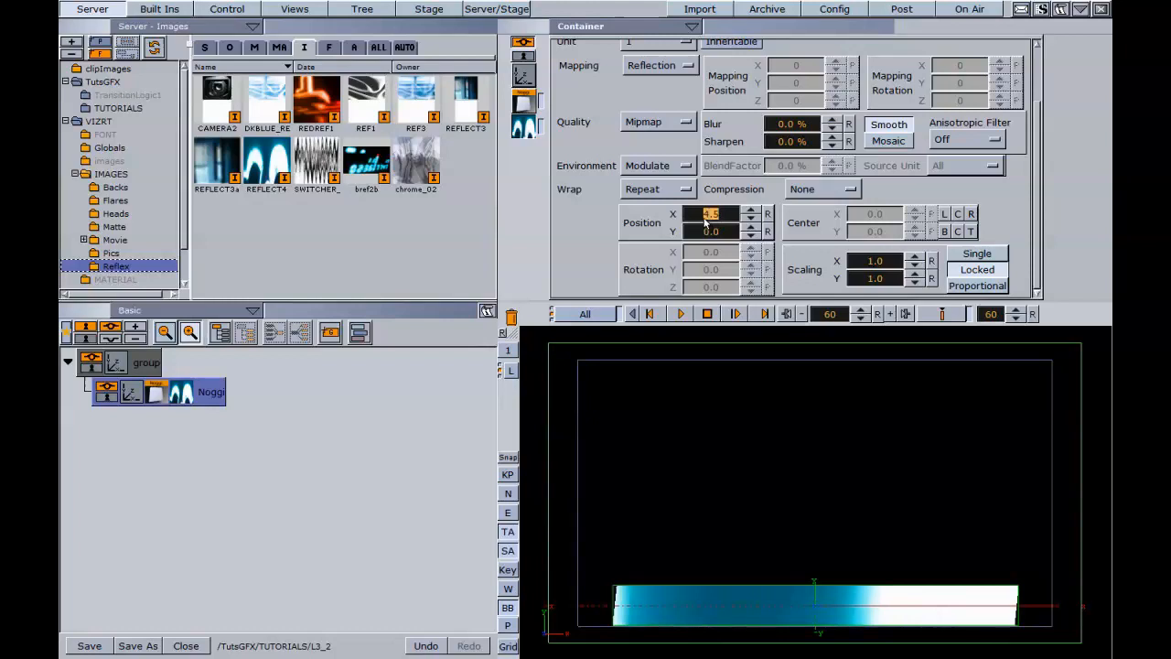
{"action": "left_click", "coordinate": [943, 315]}
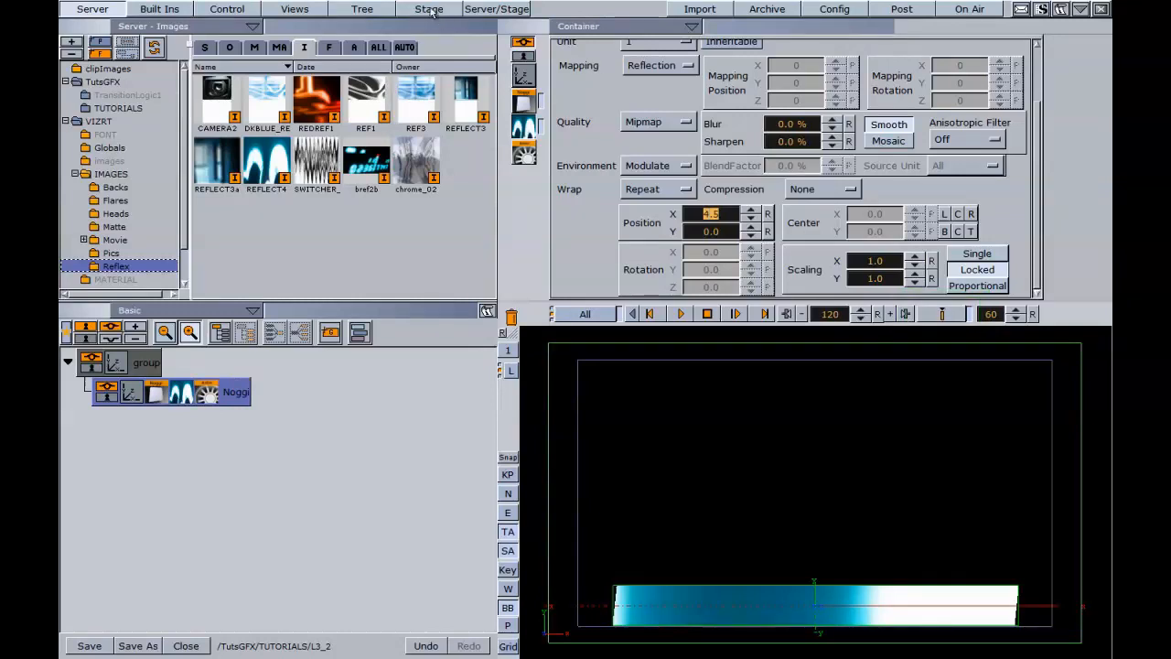
Move the end keyframe of the texture's PositionX channel to frame 1371 and make both keyframes linear.
{"action": "left_click", "coordinate": [207, 394]}
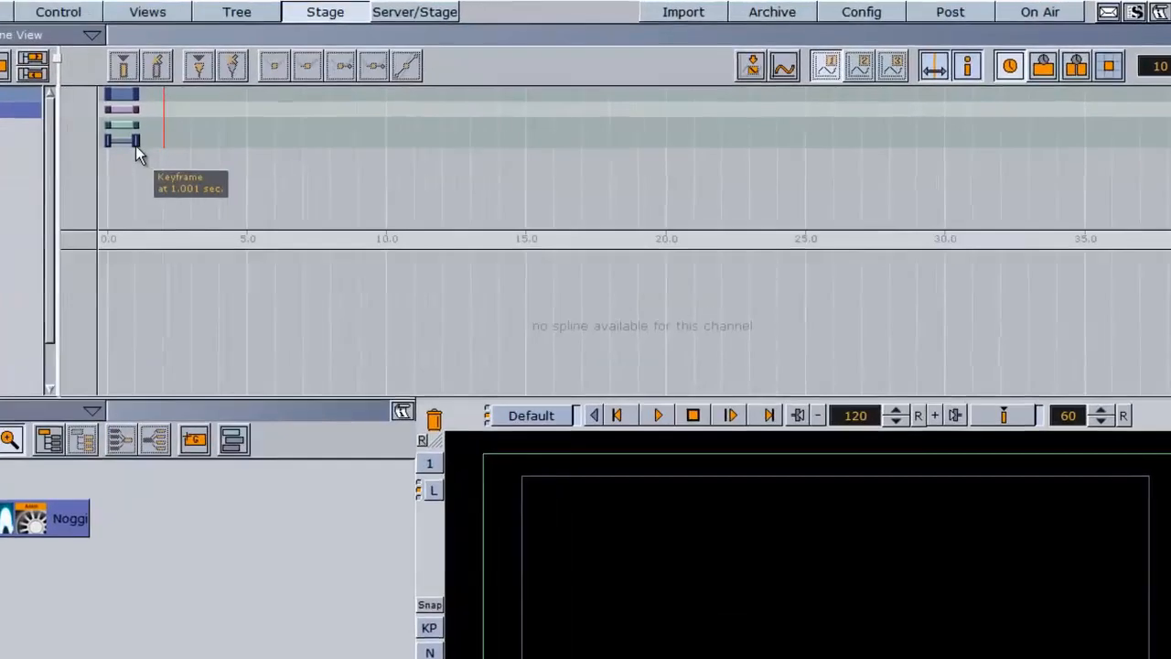
{"action": "left_click_drag", "start_coordinate": [230, 123], "coordinate": [744, 145]}
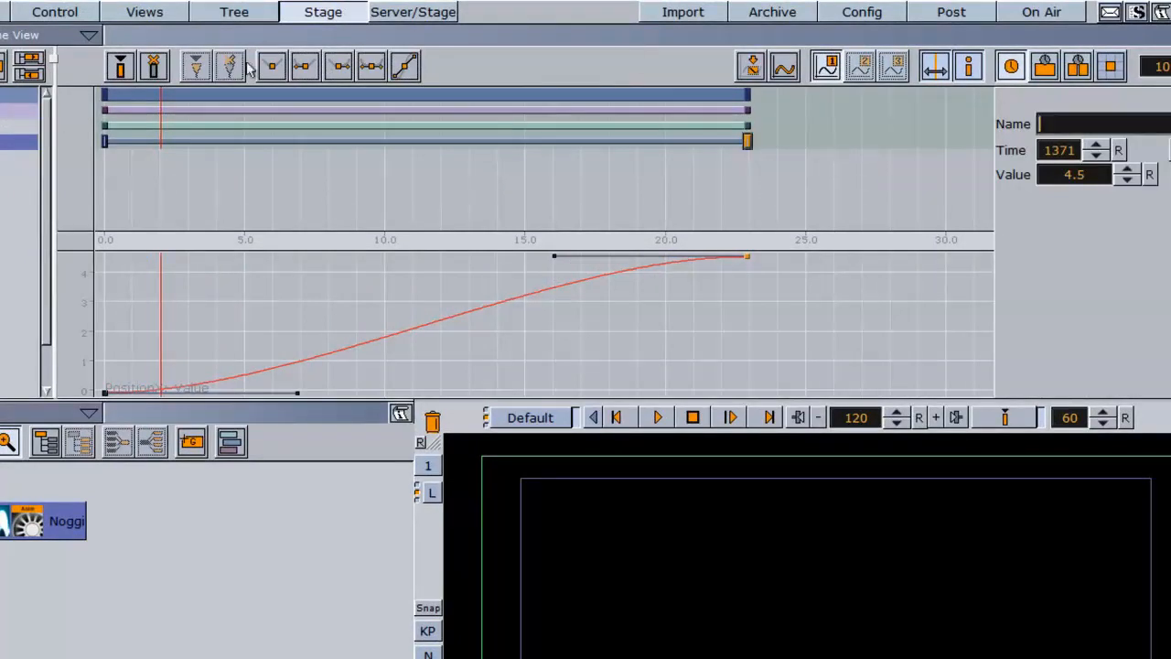
{"action": "left_click", "coordinate": [275, 65]}
{"action": "left_click", "coordinate": [105, 141]}
{"action": "left_click", "coordinate": [270, 70]}
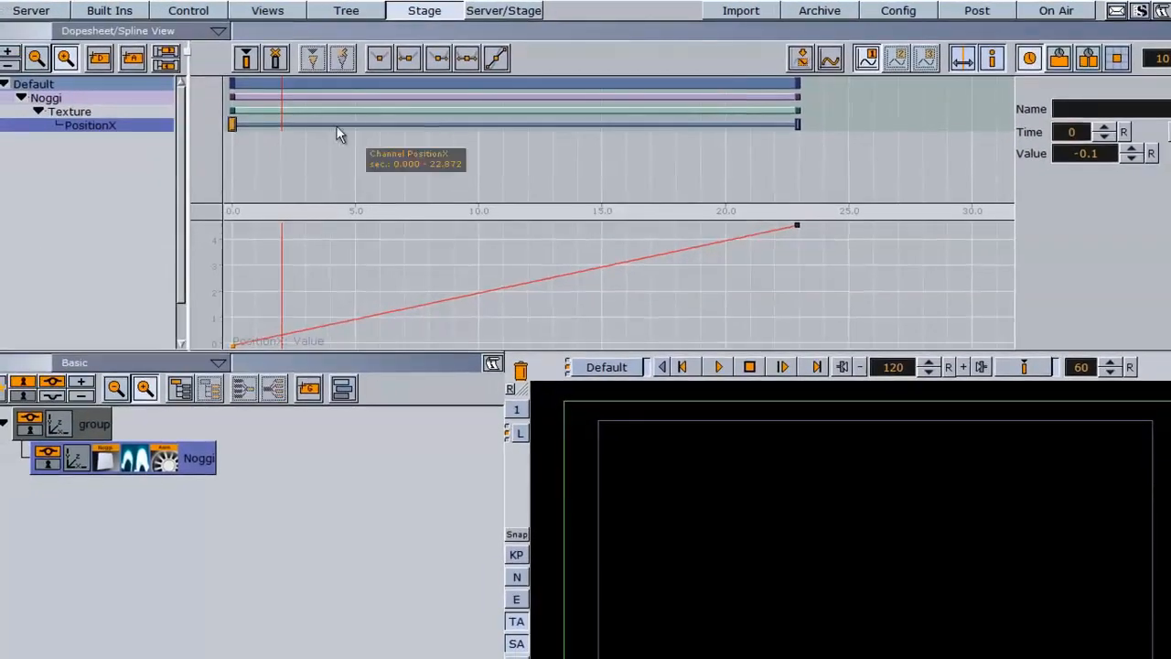
Make the PositionX animation loop out infinitely after its last keyframe.
{"action": "left_click", "coordinate": [98, 125]}
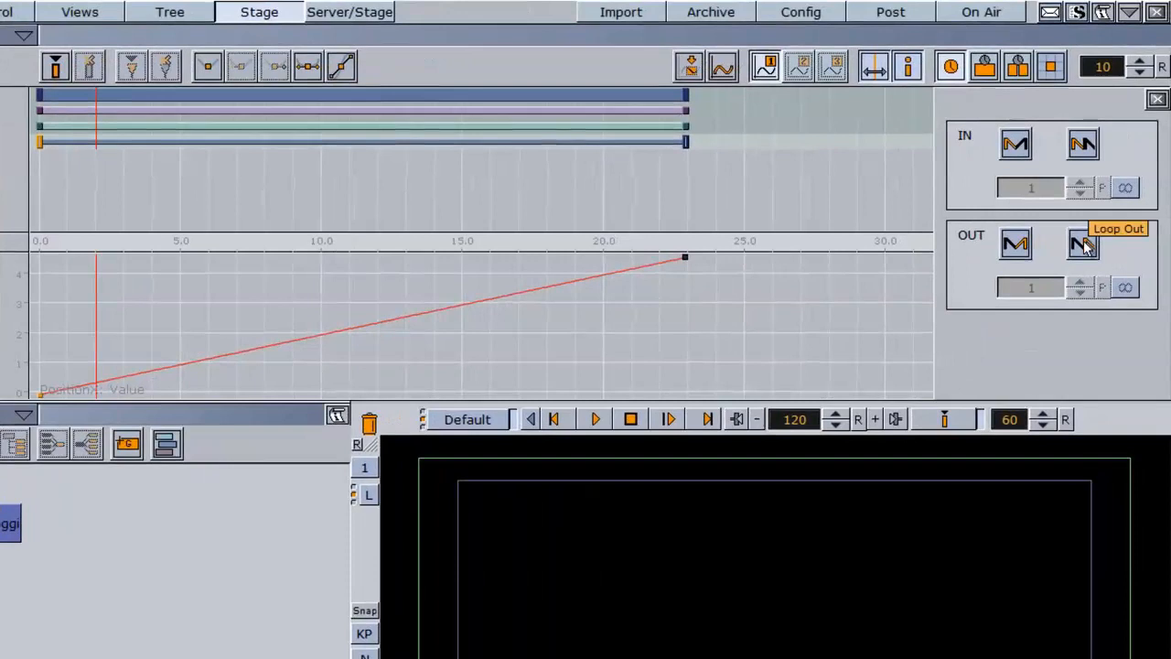
{"action": "left_click", "coordinate": [1083, 245]}
{"action": "left_click", "coordinate": [1125, 287]}
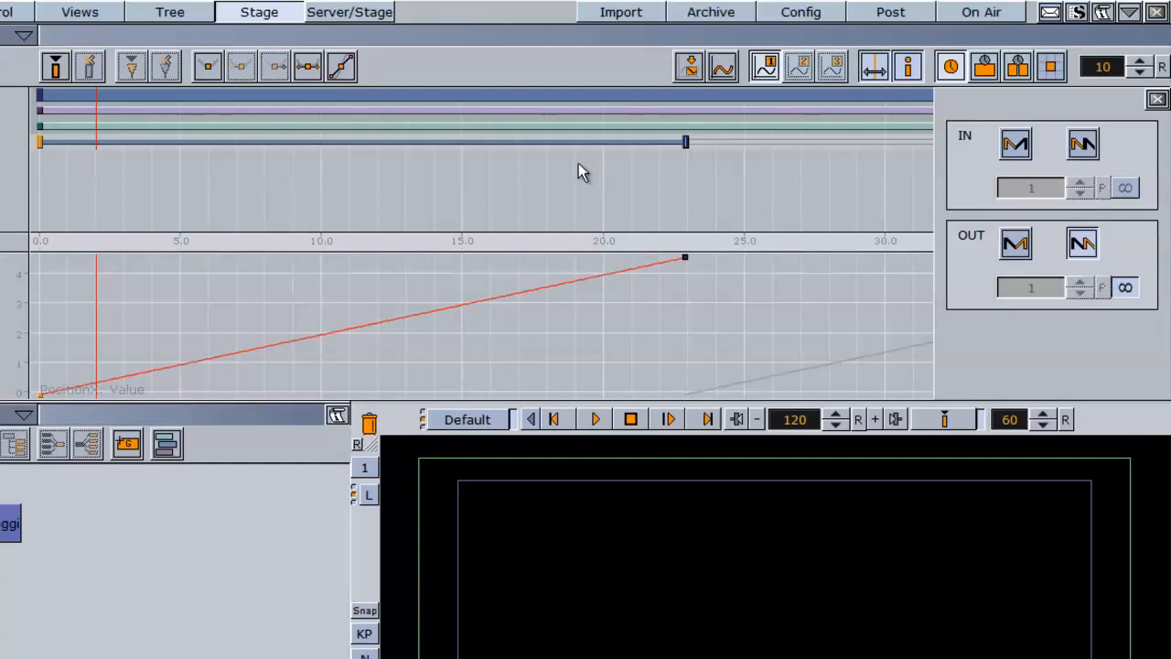
{"action": "scroll", "coordinate": [579, 163], "scroll_direction": "up", "scroll_amount": 1}
{"action": "scroll", "coordinate": [579, 163], "scroll_direction": "down", "scroll_amount": 2}
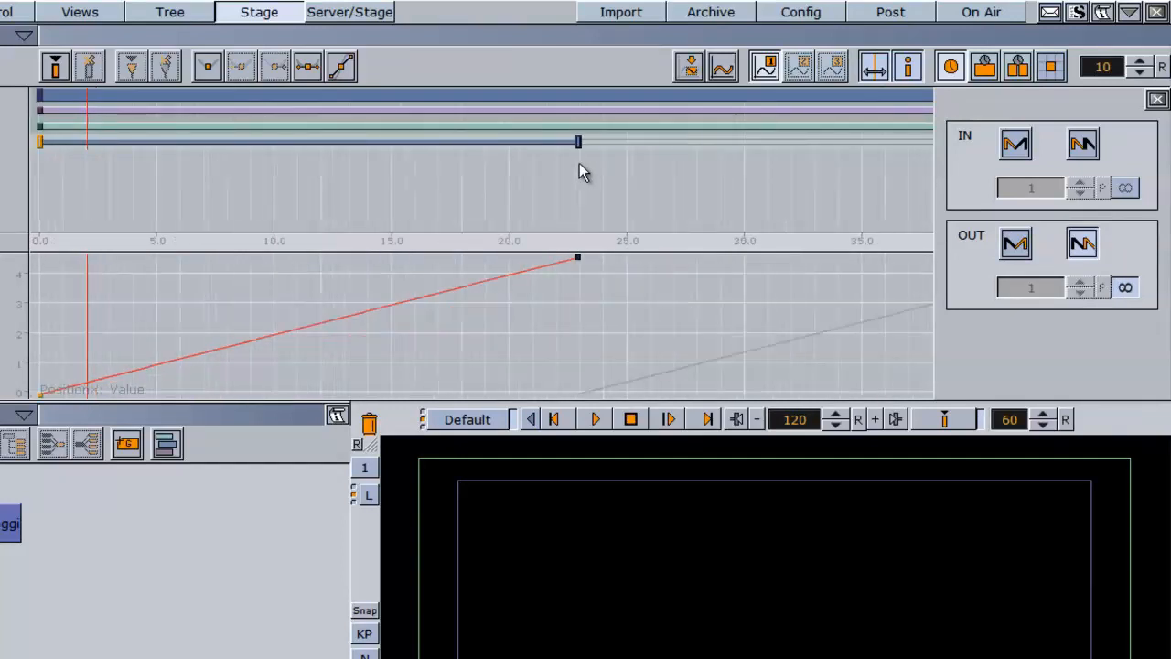
{"action": "scroll", "coordinate": [579, 163], "scroll_direction": "down", "scroll_amount": 1}
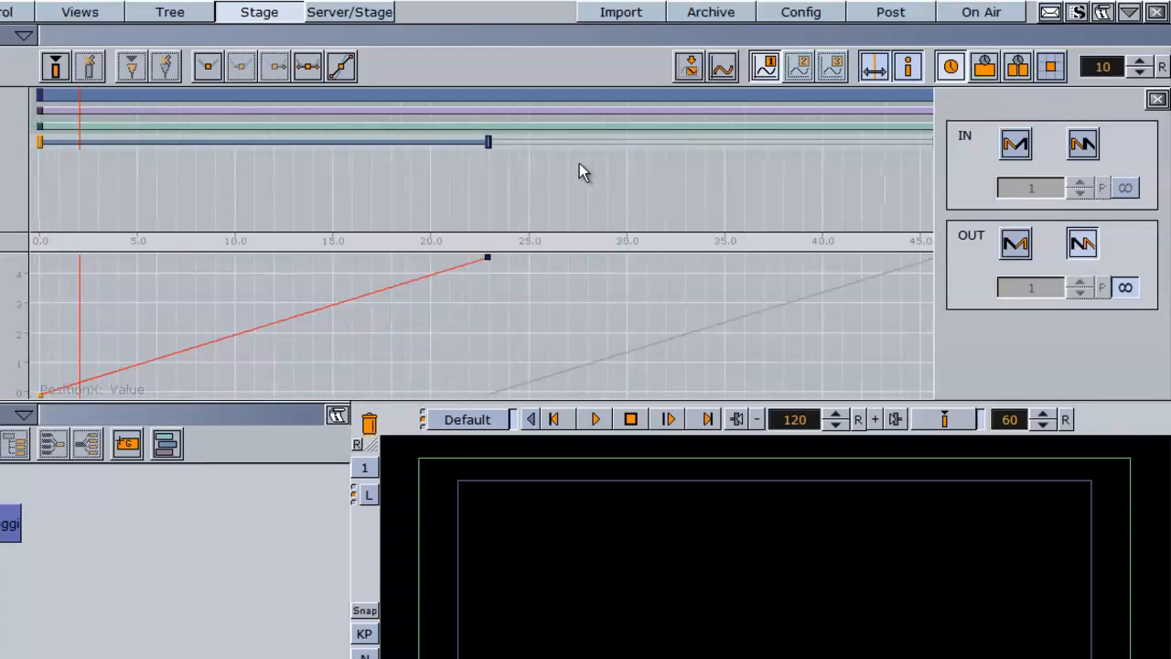
{"action": "scroll", "coordinate": [580, 163], "scroll_direction": "down", "scroll_amount": 1}
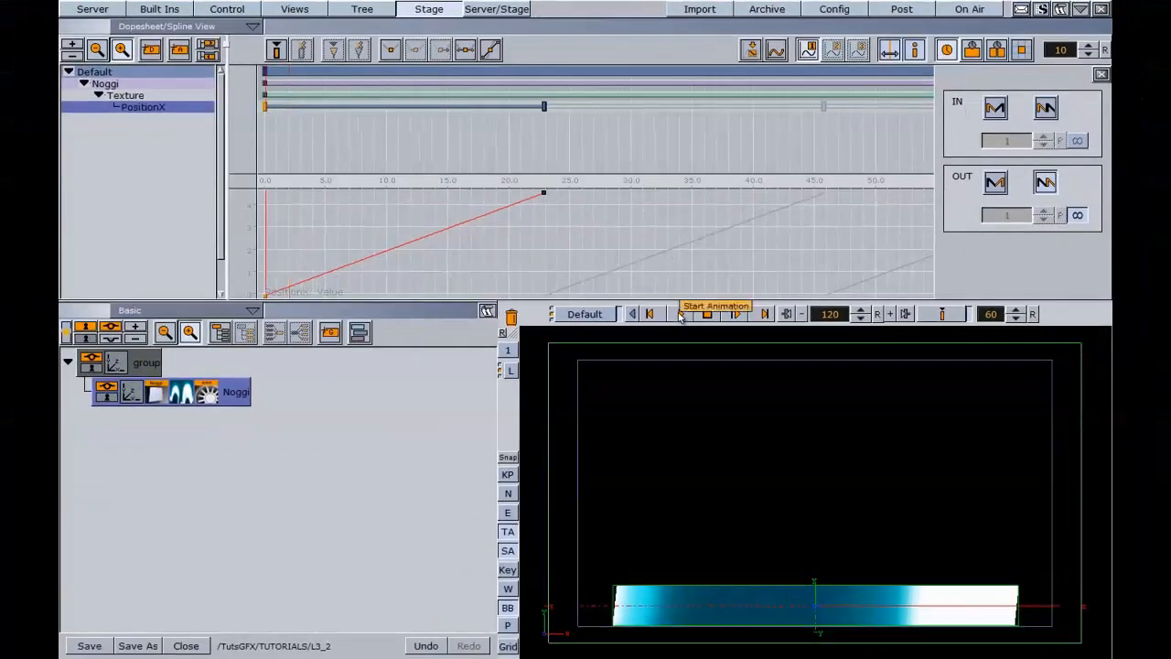
Play the animation from the start and again from frame 1328 to check the texture's movement across the loop point.
{"action": "left_click", "coordinate": [681, 316]}
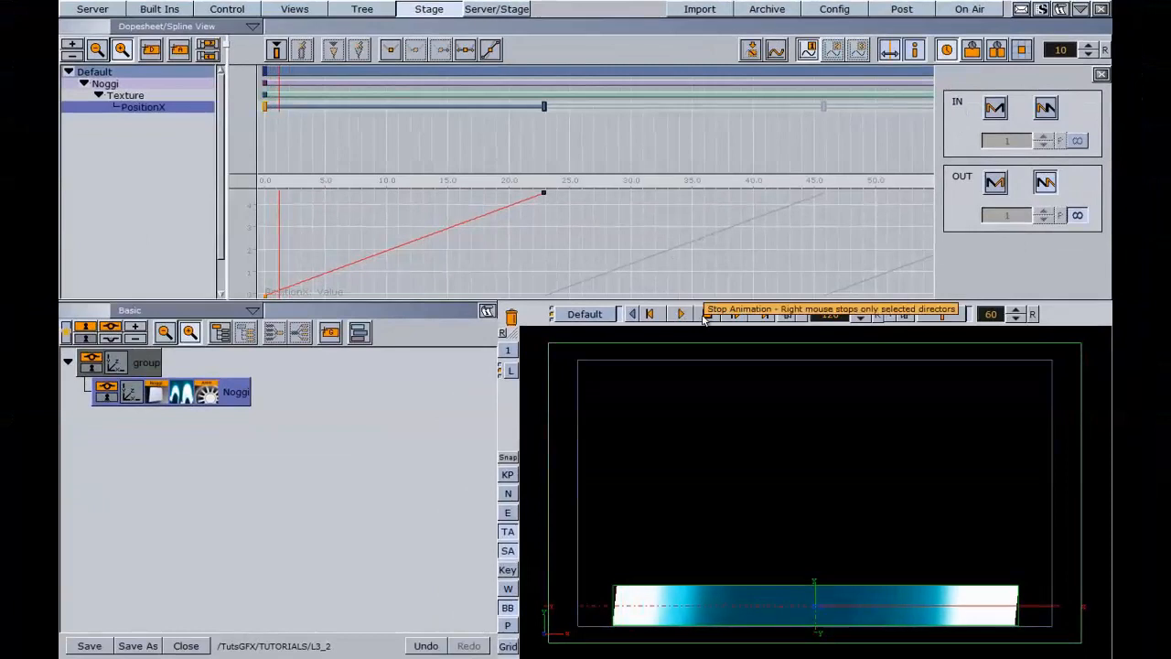
{"action": "left_click", "coordinate": [704, 315]}
{"action": "left_click", "coordinate": [535, 123]}
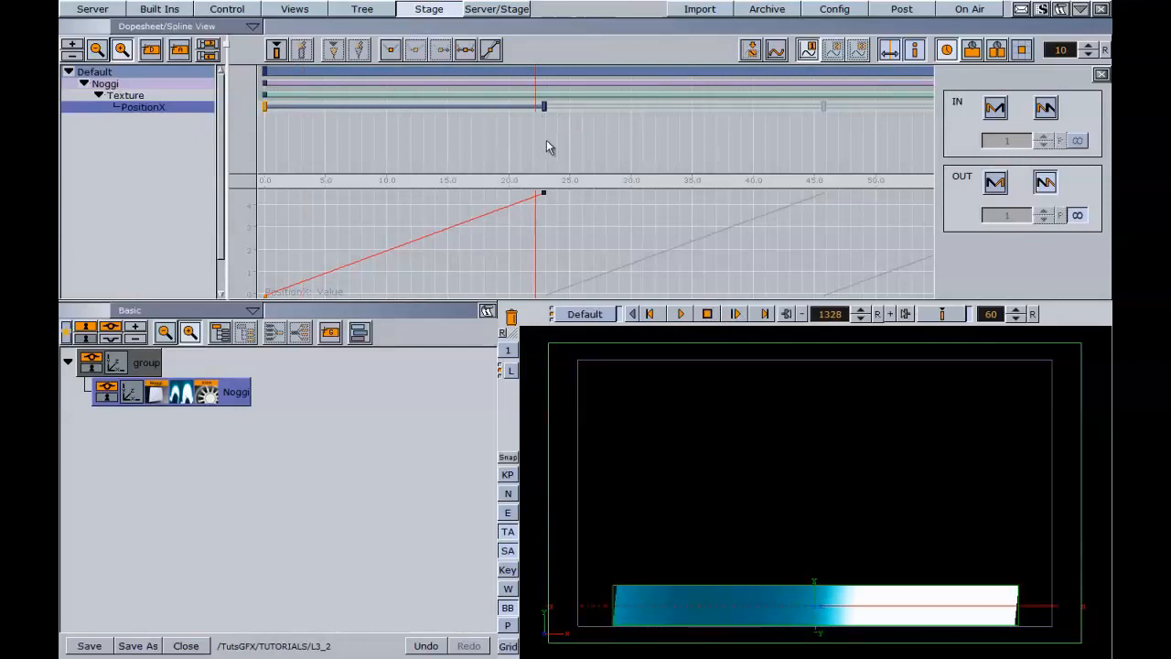
{"action": "left_click", "coordinate": [736, 314]}
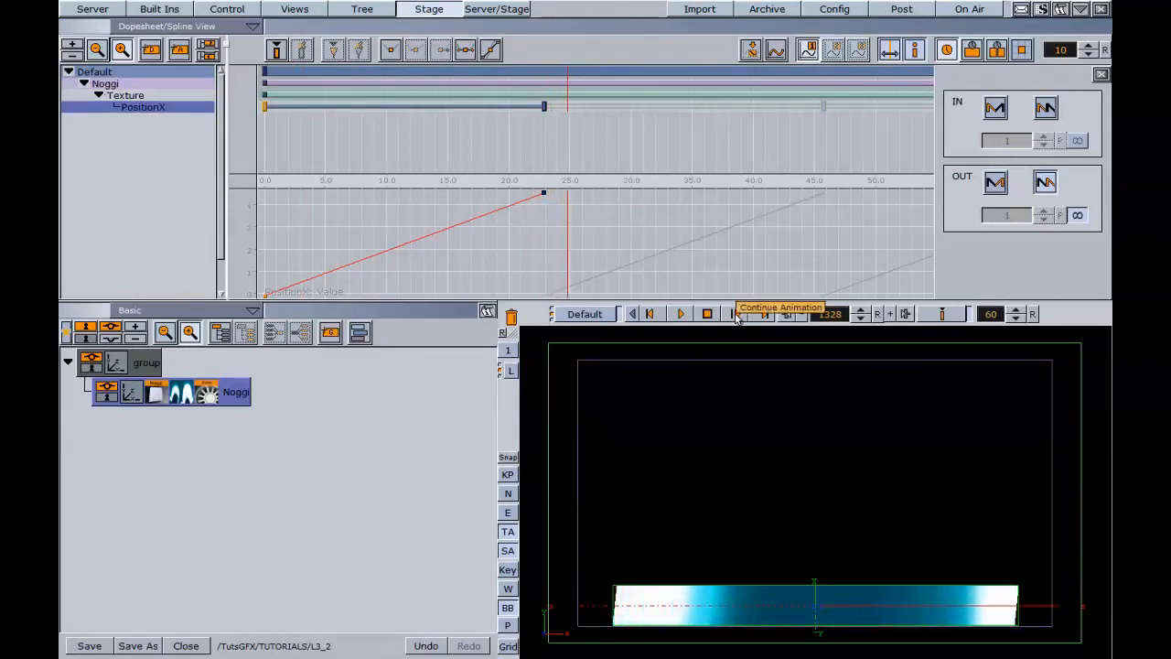
Adjust the value of the texture's PositionX end keyframe to 4.7, checking the texture's movement around the loop point.
{"action": "left_click", "coordinate": [544, 107]}
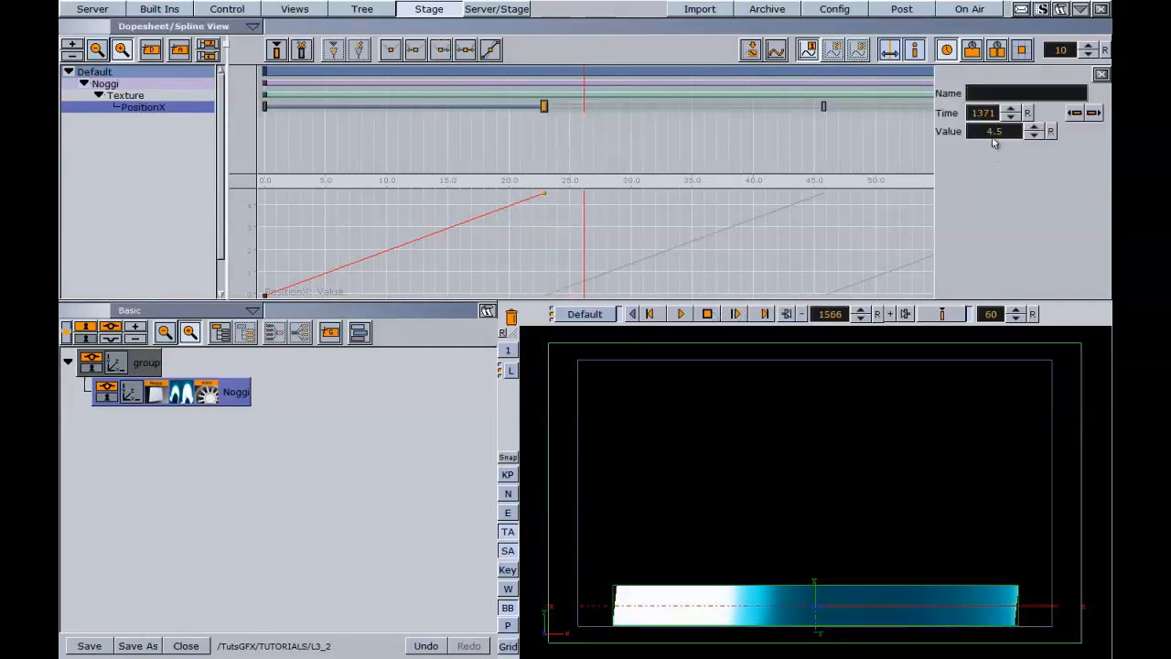
{"action": "left_click", "coordinate": [1032, 136]}
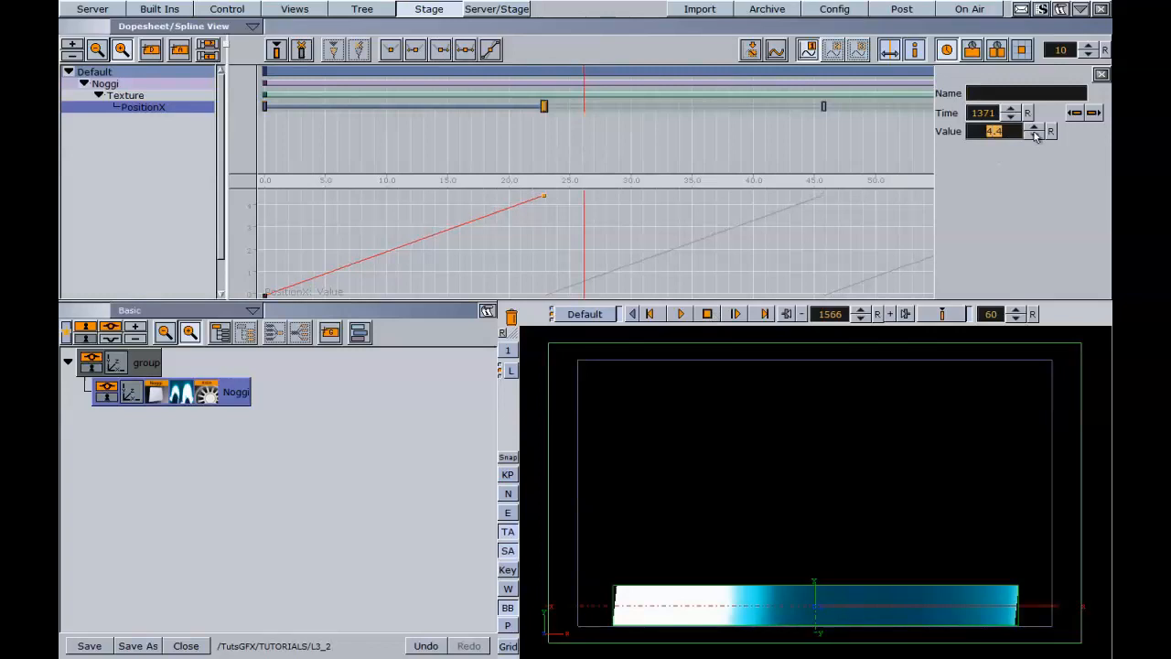
{"action": "left_click_drag", "start_coordinate": [544, 146], "coordinate": [539, 145]}
{"action": "left_click", "coordinate": [994, 132]}
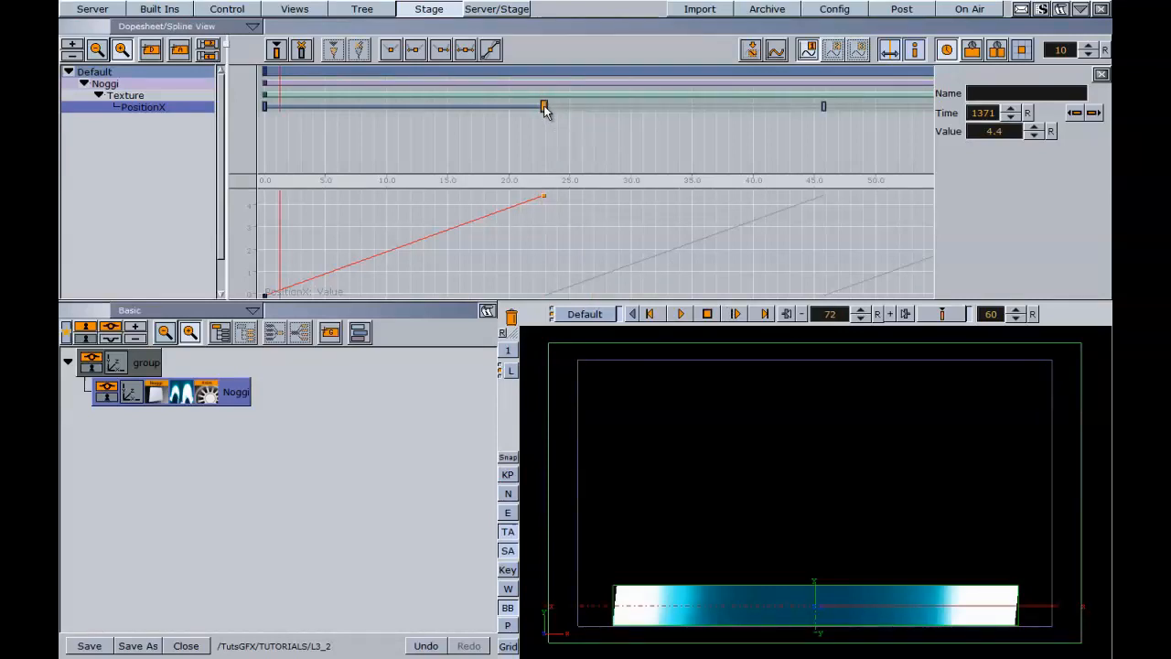
{"action": "left_click", "coordinate": [542, 107]}
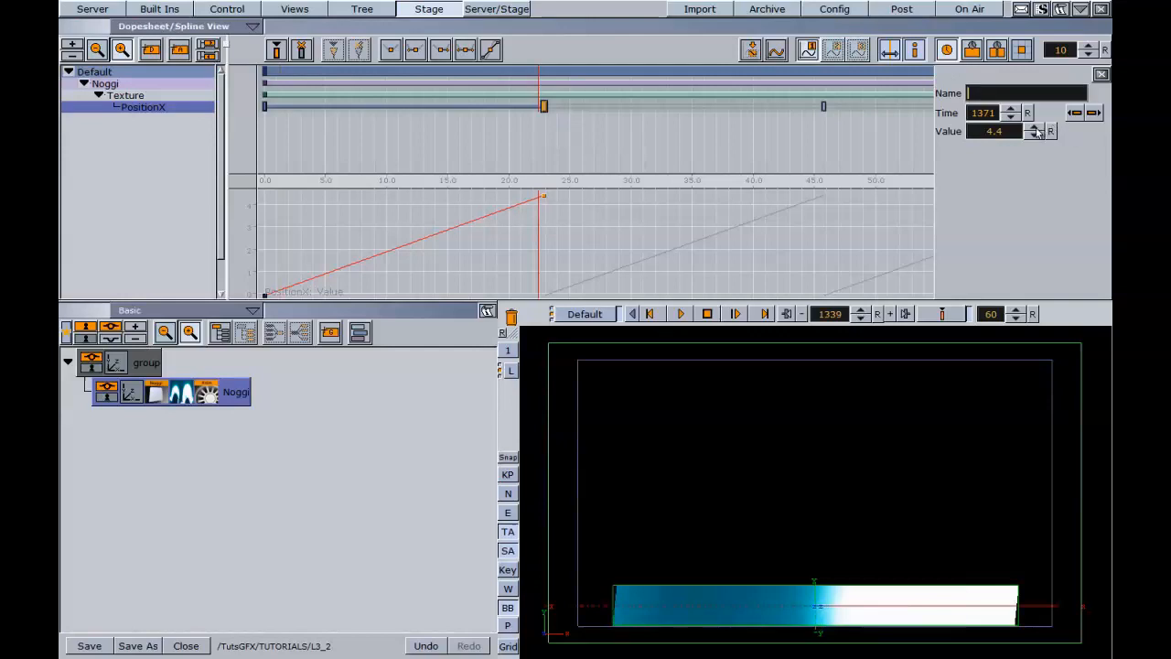
{"action": "left_click", "coordinate": [1034, 127]}
{"action": "left_click", "coordinate": [1034, 127]}
{"action": "left_click", "coordinate": [1034, 131]}
{"action": "left_click", "coordinate": [543, 108]}
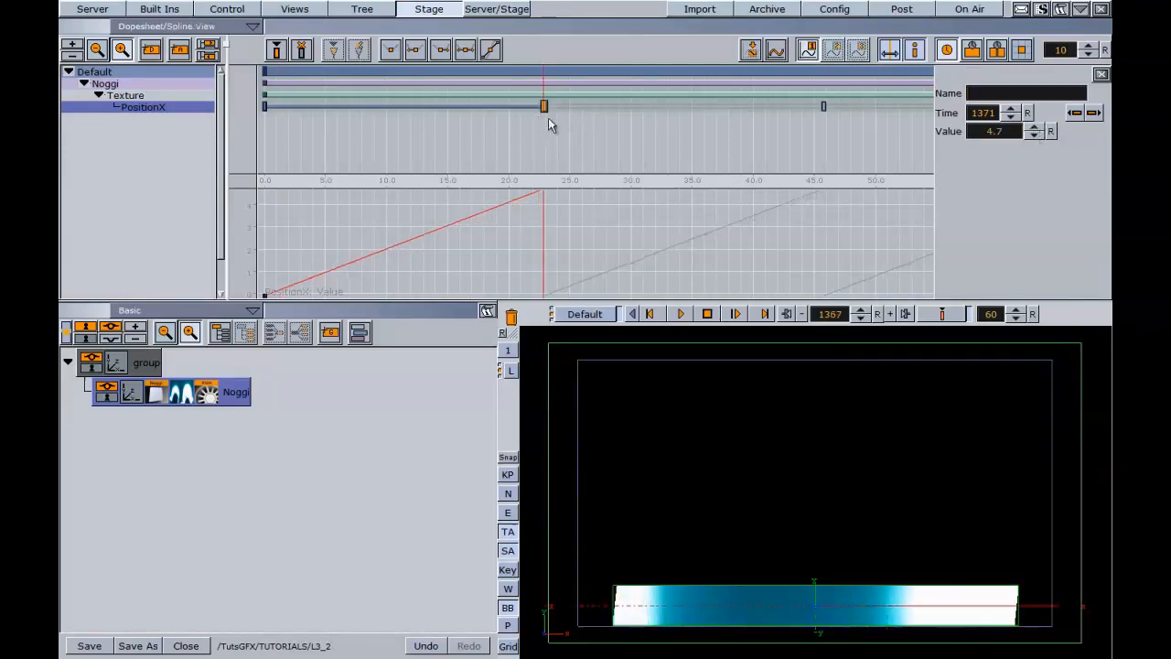
Duplicate the Noggi bar within the group and set the copy's geometry type to Outline.
{"action": "left_click_drag", "start_coordinate": [239, 400], "coordinate": [206, 443]}
{"action": "left_click", "coordinate": [152, 423]}
{"action": "left_click", "coordinate": [154, 423]}
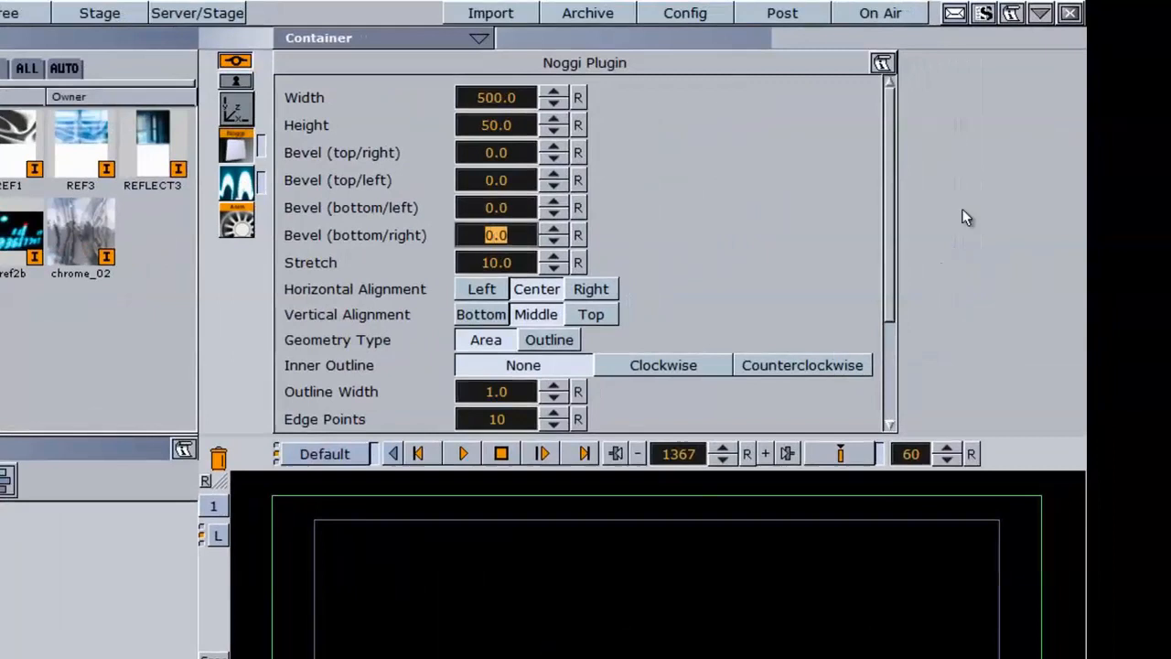
{"action": "left_click_drag", "start_coordinate": [884, 195], "coordinate": [885, 262]}
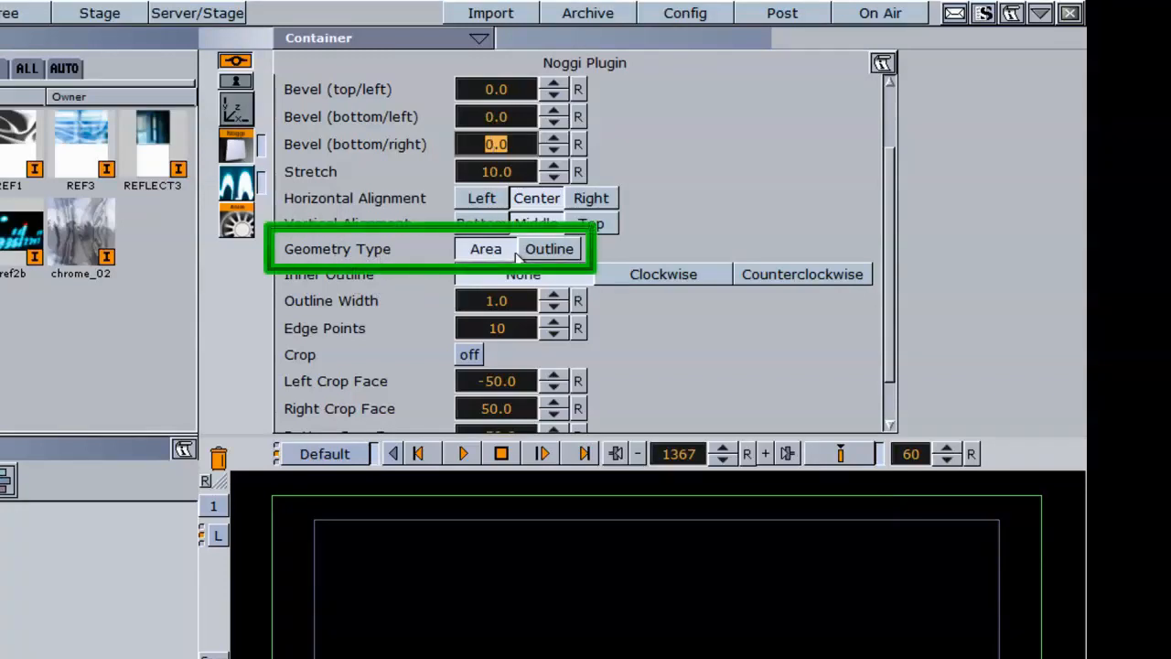
{"action": "left_click", "coordinate": [547, 251]}
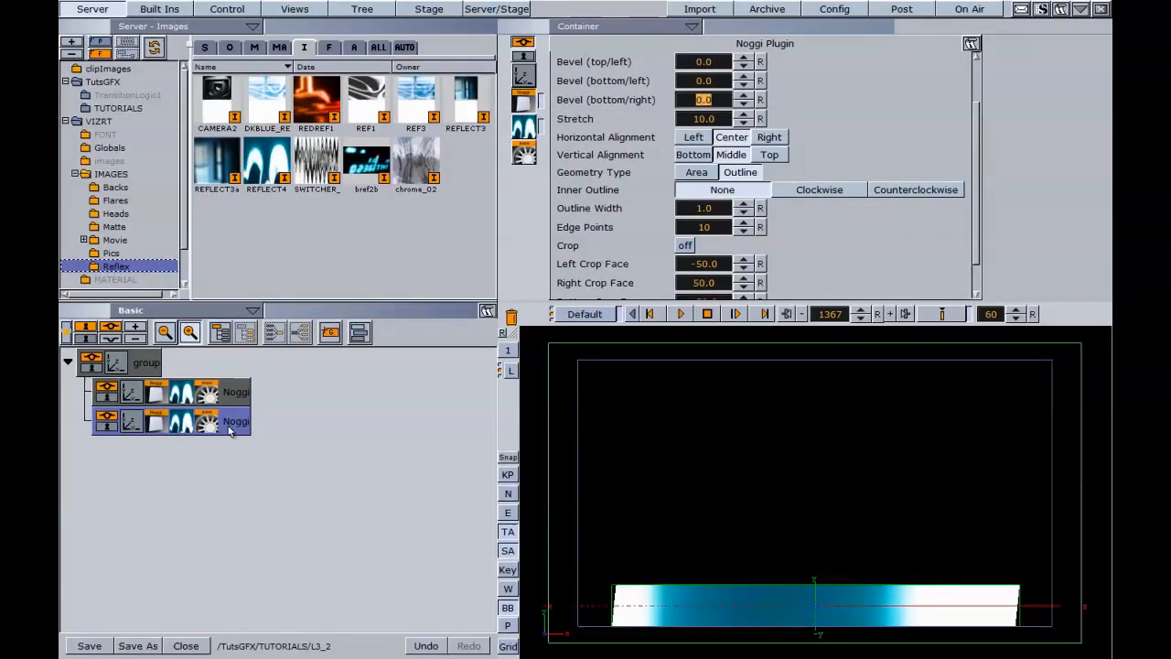
Delete the animation from the Noggi copy and give it the BLUE material from the MATERIAL folder.
{"action": "left_click_drag", "start_coordinate": [209, 423], "coordinate": [510, 316]}
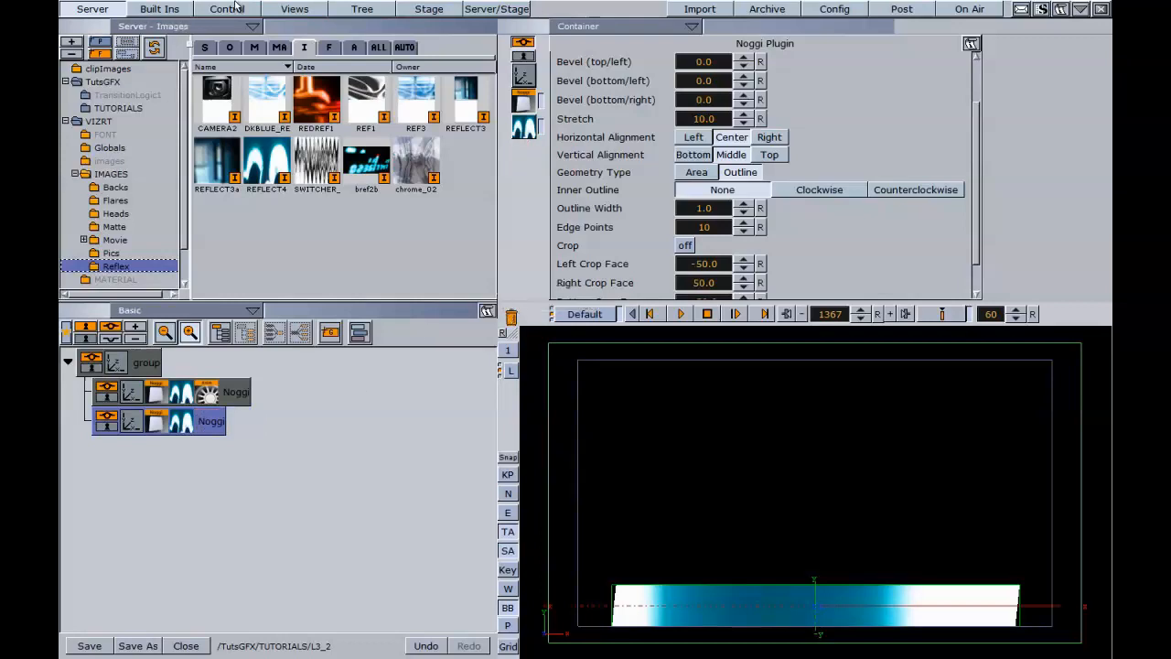
{"action": "left_click", "coordinate": [255, 48]}
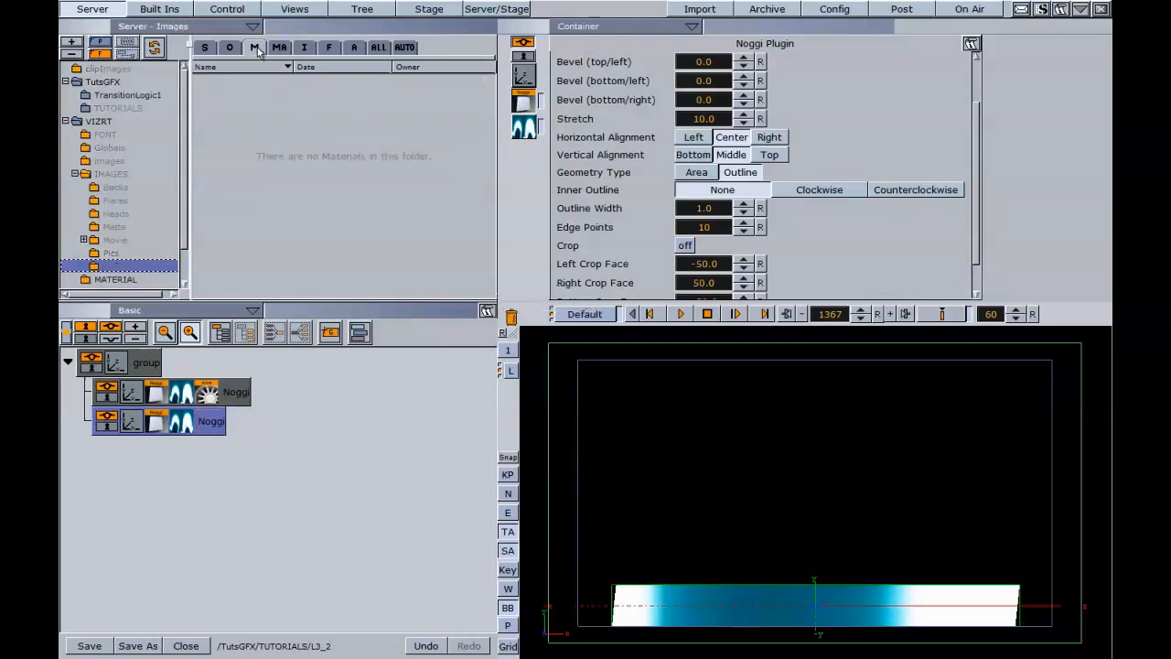
{"action": "left_click", "coordinate": [100, 122]}
{"action": "left_click", "coordinate": [115, 280]}
{"action": "left_click_drag", "start_coordinate": [222, 263], "coordinate": [184, 416]}
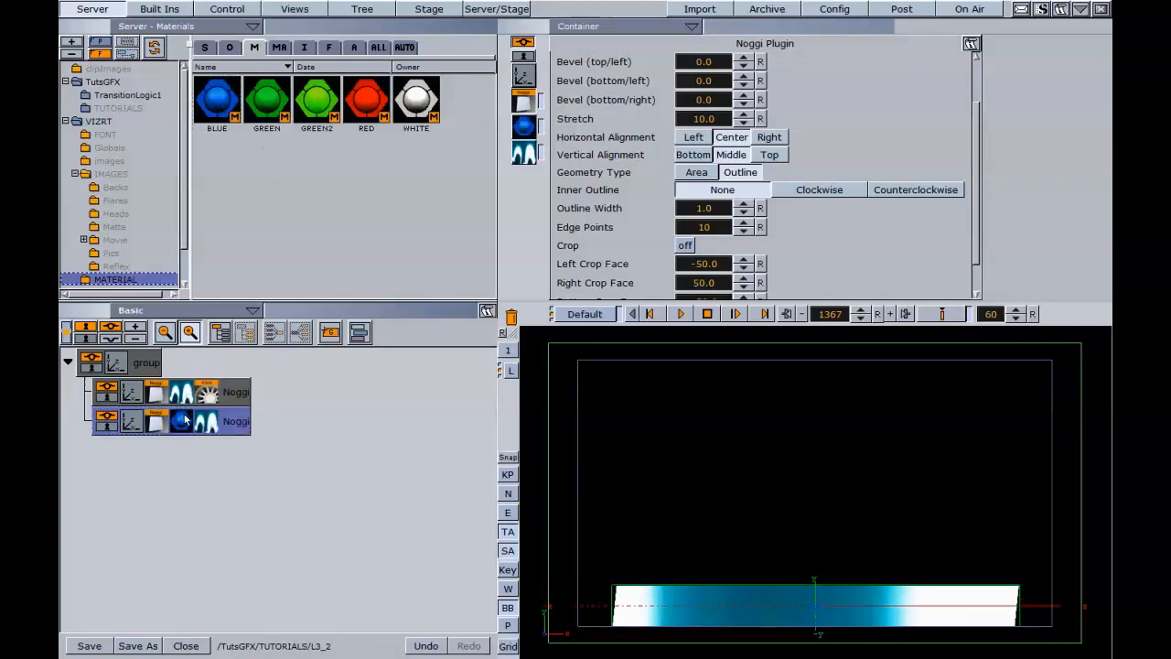
{"action": "left_click", "coordinate": [184, 425]}
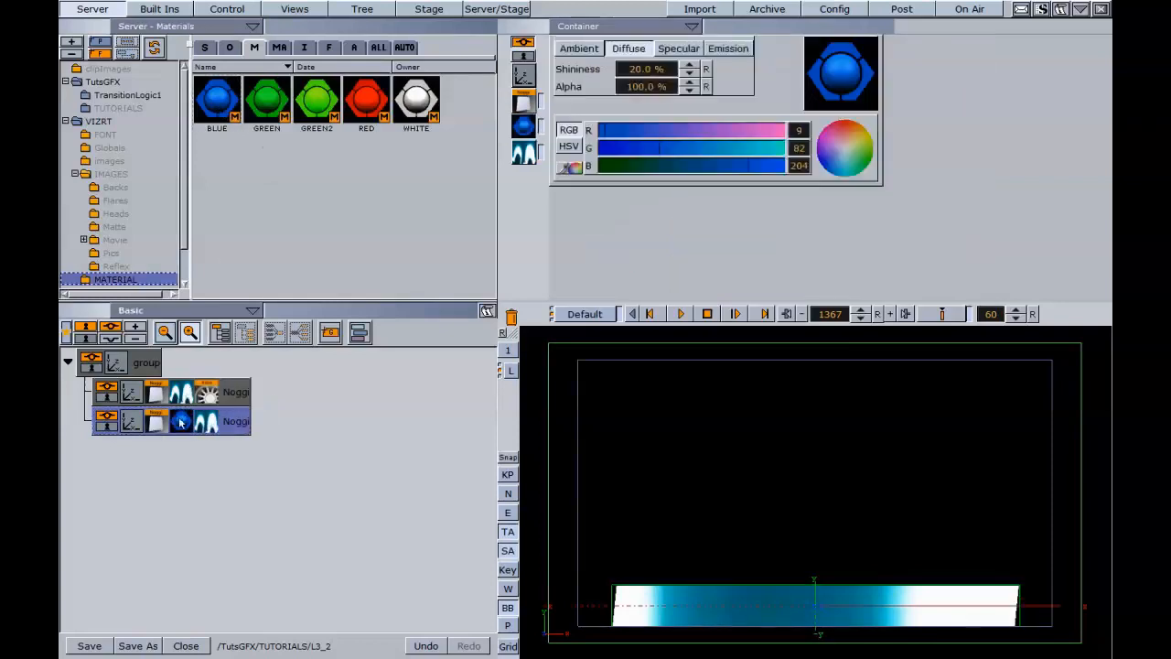
Set the Noggi copy's outline width to 1.6 and turn off the bounding box display.
{"action": "left_click", "coordinate": [154, 428]}
{"action": "left_click_drag", "start_coordinate": [700, 208], "coordinate": [706, 208]}
{"action": "left_click", "coordinate": [508, 610]}
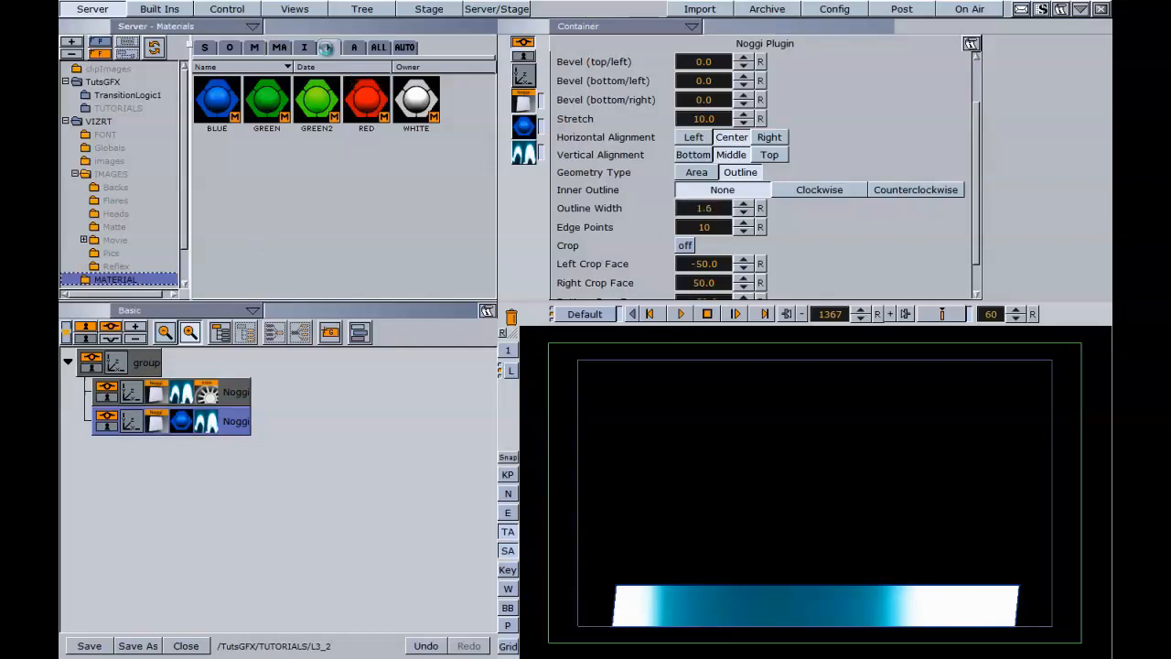
Add an Arial-Bold text container from the FONT folder to the group, below the two Noggi bars.
{"action": "left_click", "coordinate": [327, 48]}
{"action": "left_click", "coordinate": [75, 174]}
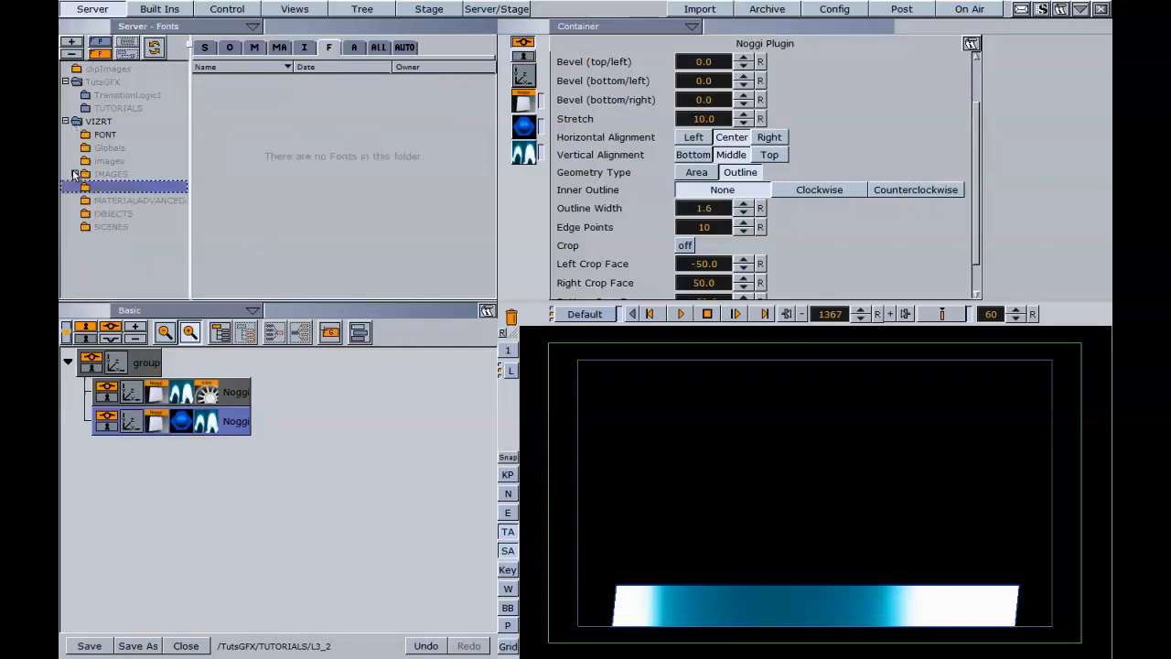
{"action": "left_click", "coordinate": [98, 138]}
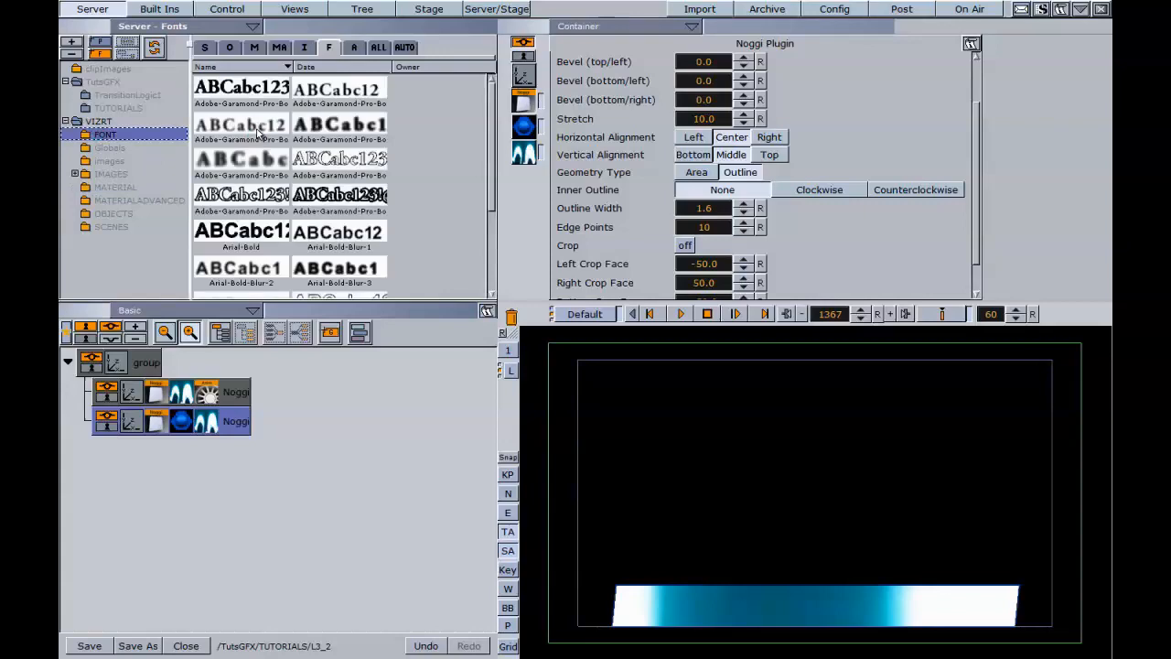
{"action": "left_click_drag", "start_coordinate": [253, 231], "coordinate": [123, 487]}
Position the Arial-Bold text at X -231, Y -158 and Z 1, comparing its depth with both Noggi bars.
{"action": "left_click", "coordinate": [523, 75]}
{"action": "left_click_drag", "start_coordinate": [624, 85], "coordinate": [423, 92]}
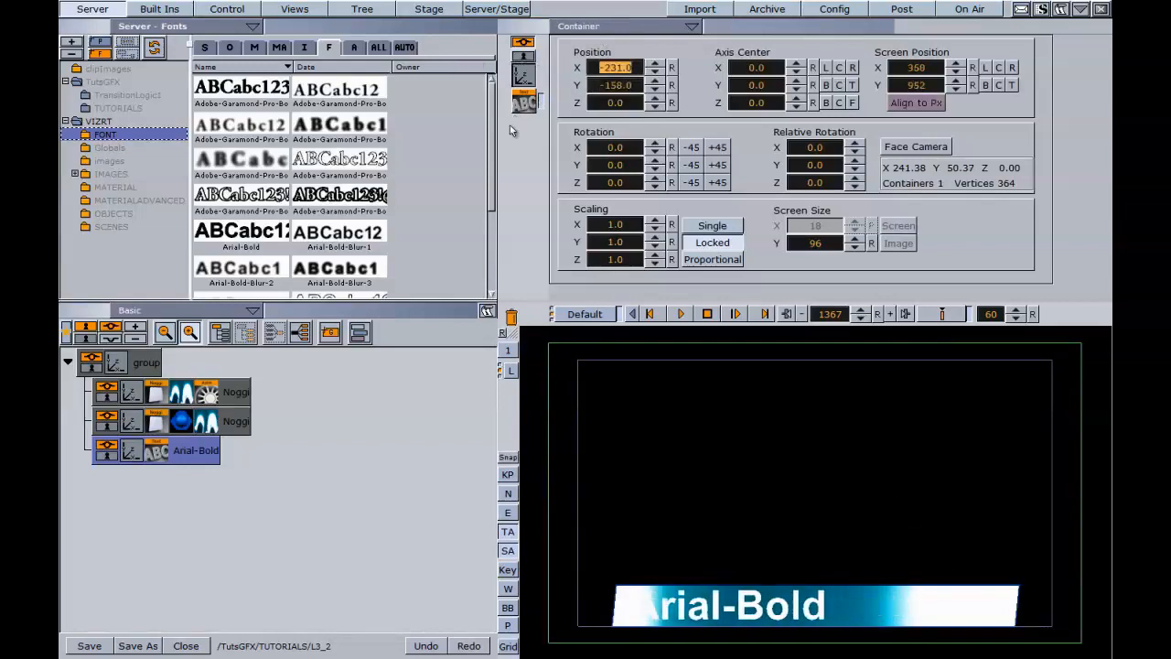
{"action": "left_click", "coordinate": [655, 100]}
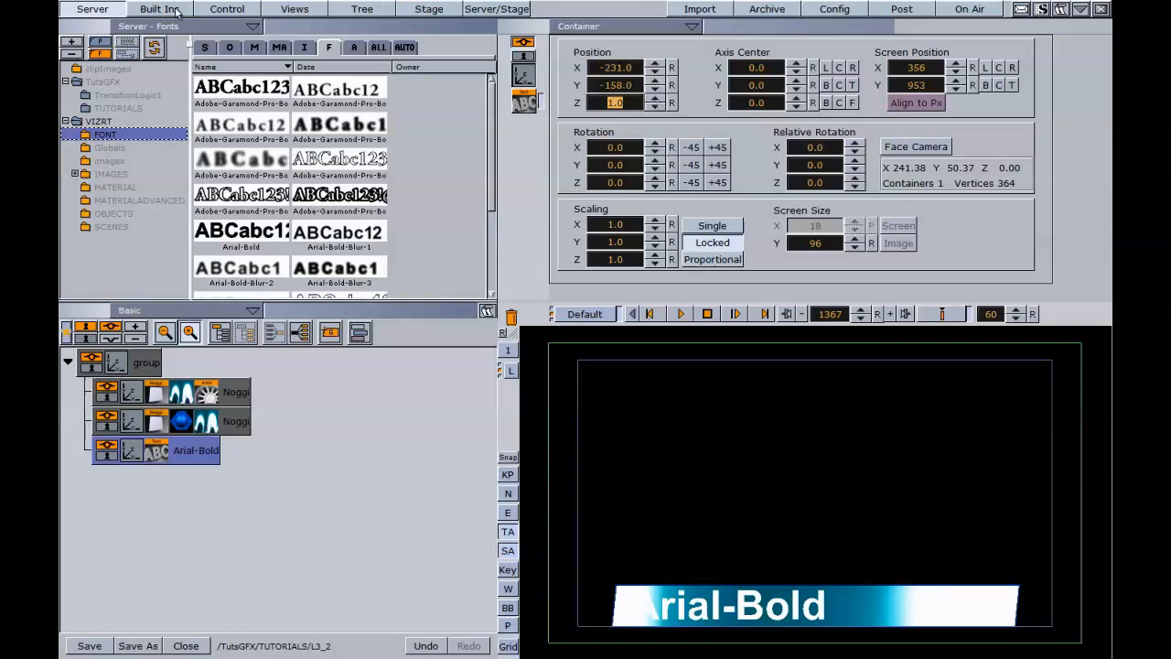
{"action": "left_click", "coordinate": [142, 423]}
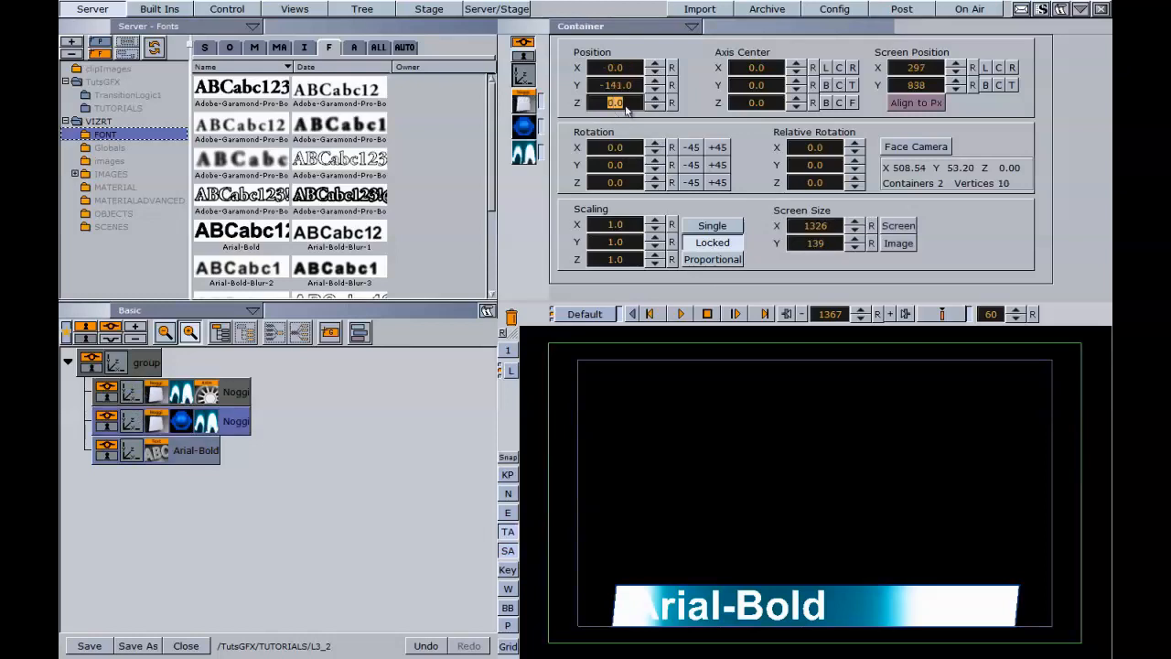
{"action": "left_click", "coordinate": [134, 394]}
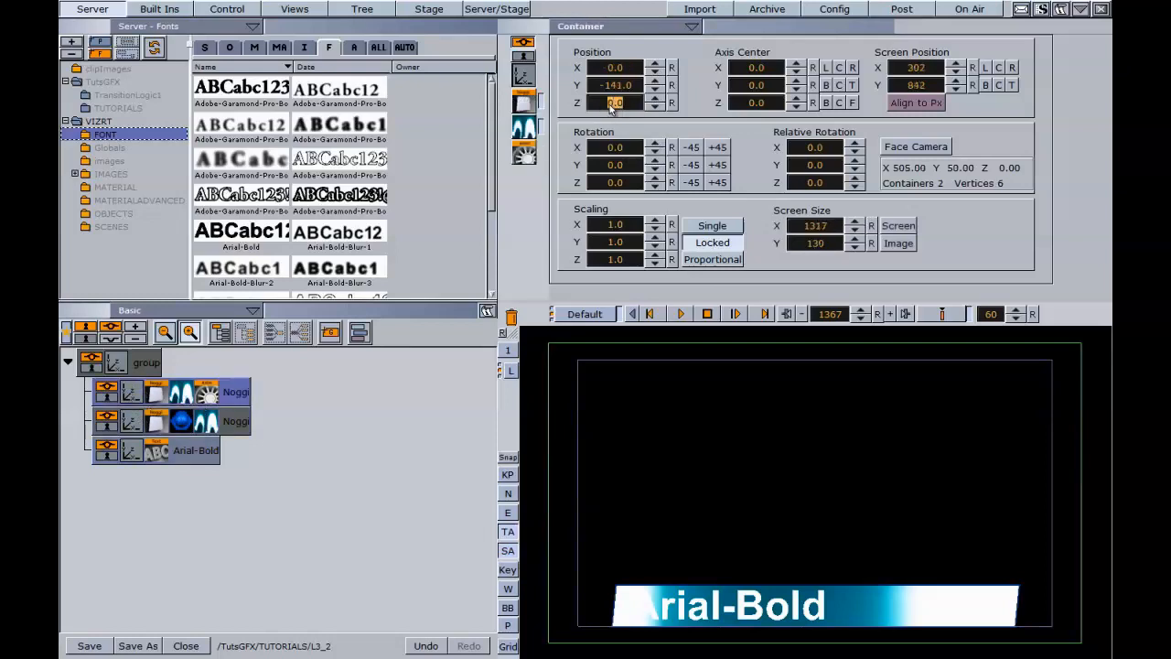
{"action": "left_click", "coordinate": [142, 454]}
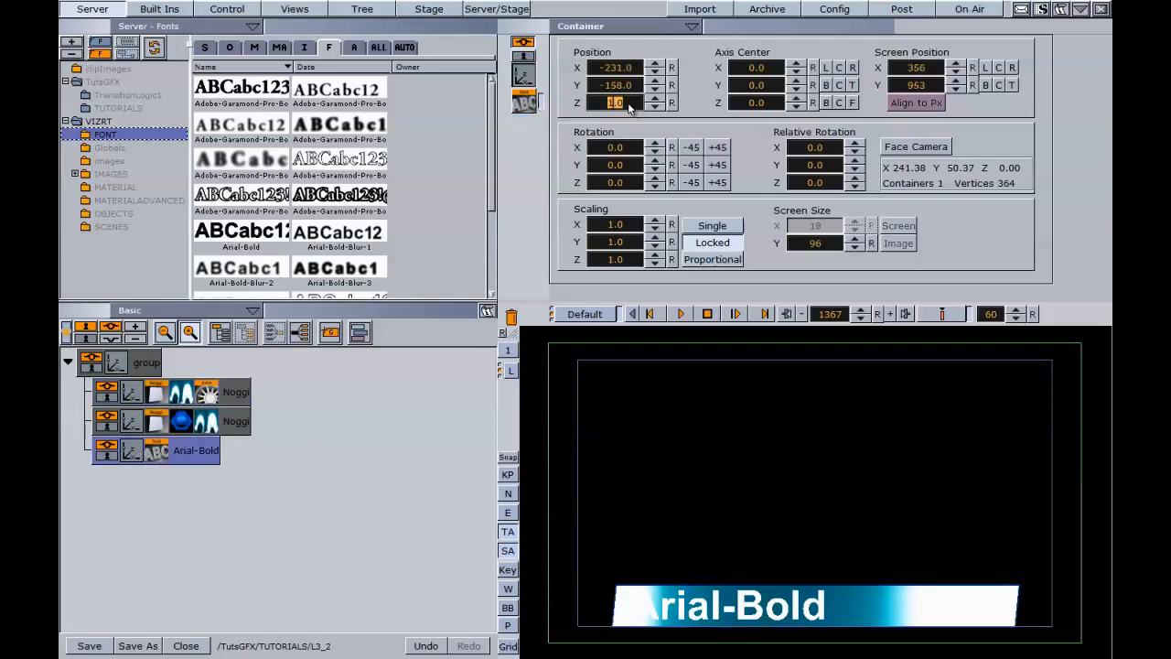
Apply the BLUE material to the Arial-Bold text and darken its diffuse colour to R 8, G 3, B 38.
{"action": "left_click", "coordinate": [254, 47]}
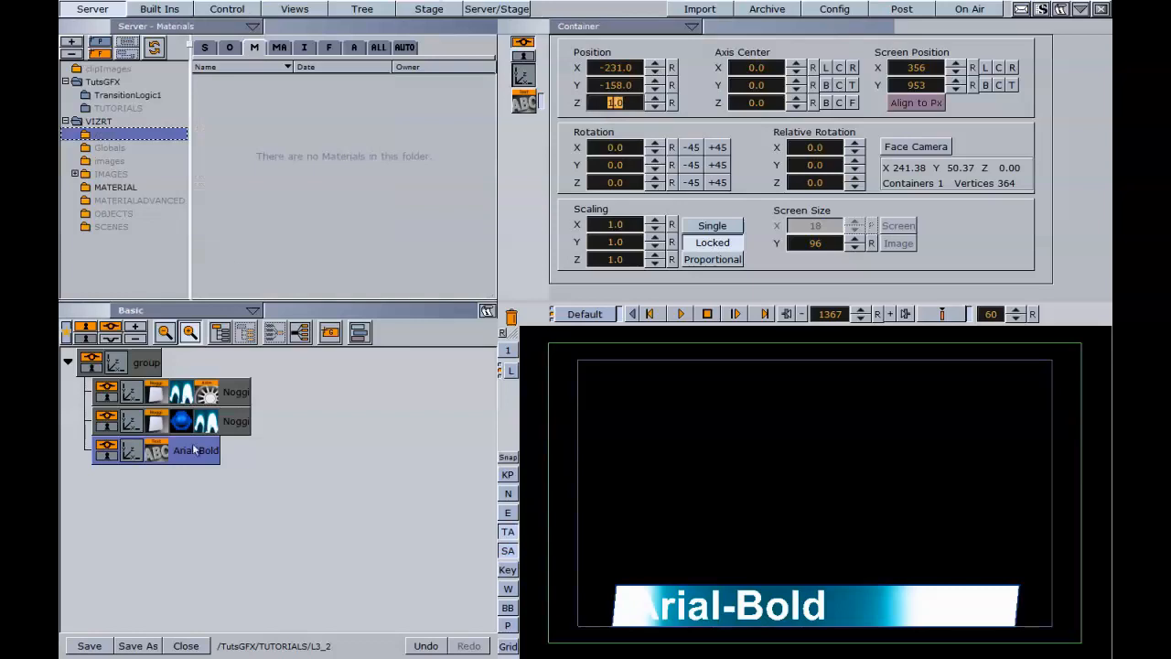
{"action": "left_click", "coordinate": [115, 187]}
{"action": "left_click_drag", "start_coordinate": [228, 111], "coordinate": [188, 456]}
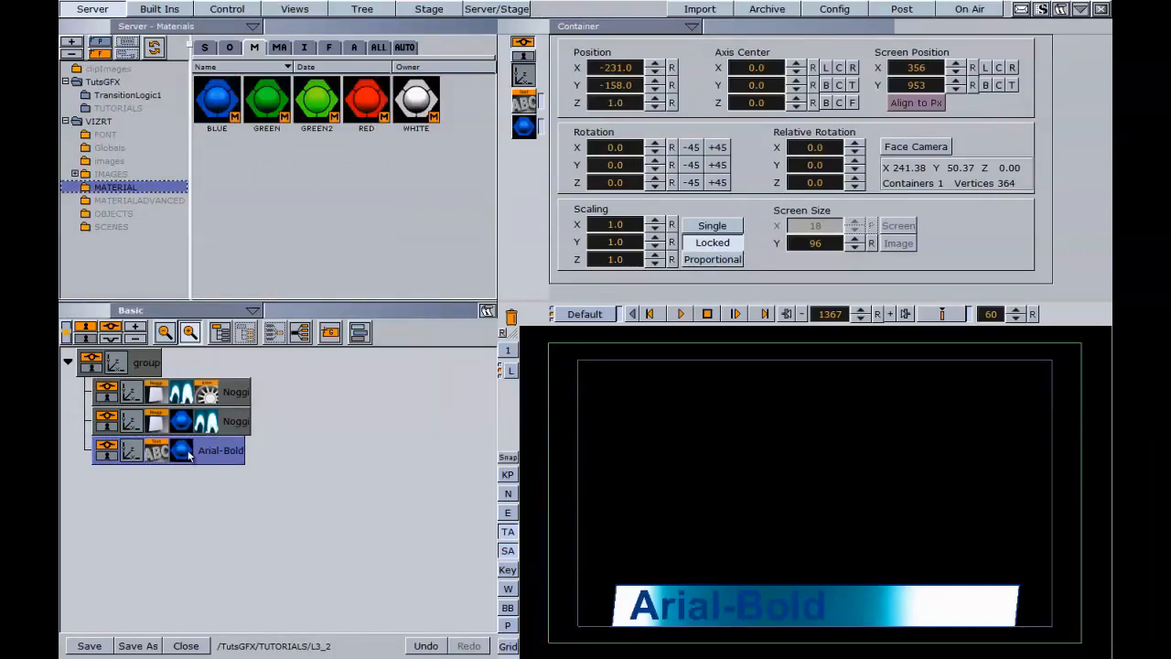
{"action": "left_click", "coordinate": [187, 454]}
{"action": "left_click_drag", "start_coordinate": [610, 146], "coordinate": [600, 146]}
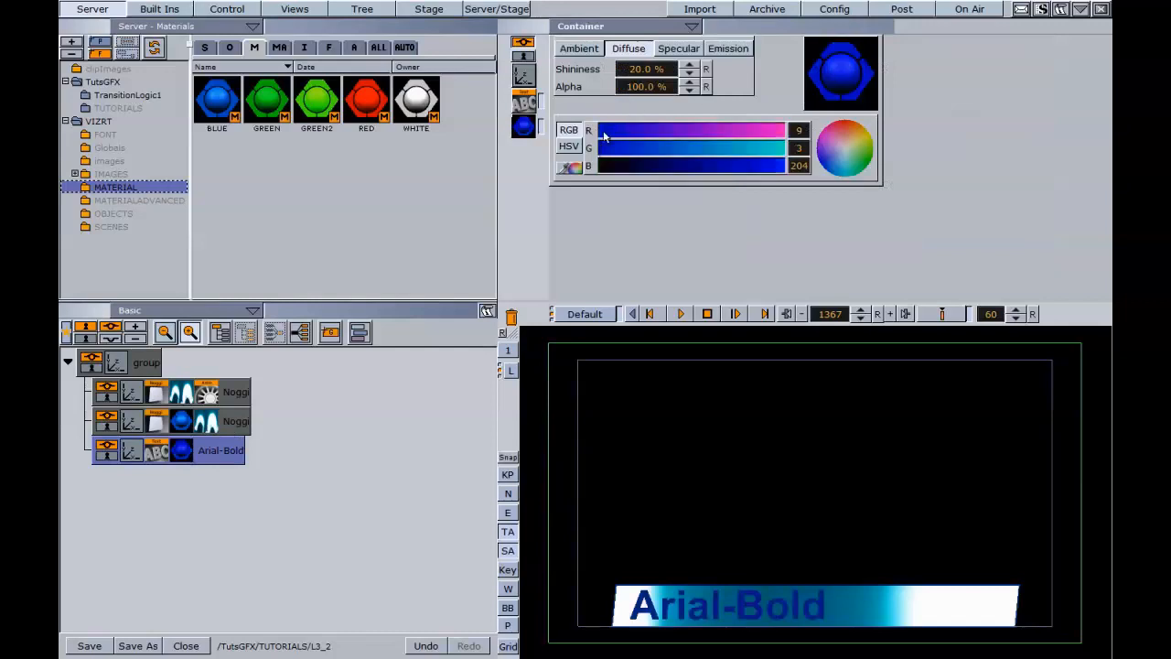
{"action": "left_click", "coordinate": [627, 171]}
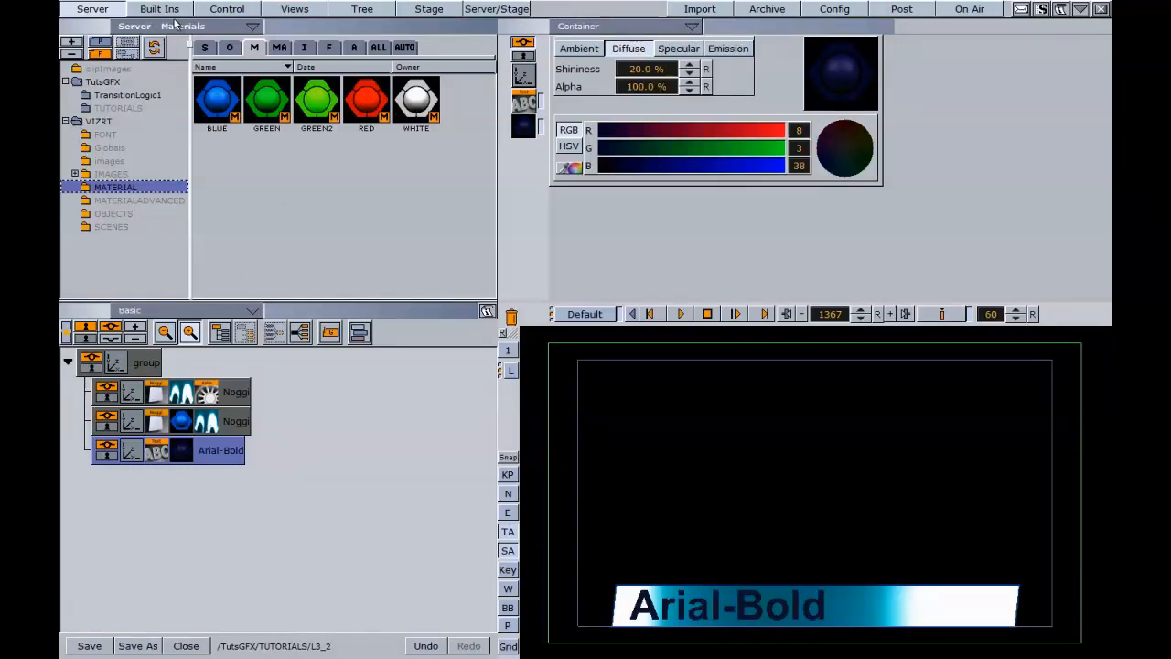
Try moving the whole group along X and reset its X position.
{"action": "left_click", "coordinate": [120, 367]}
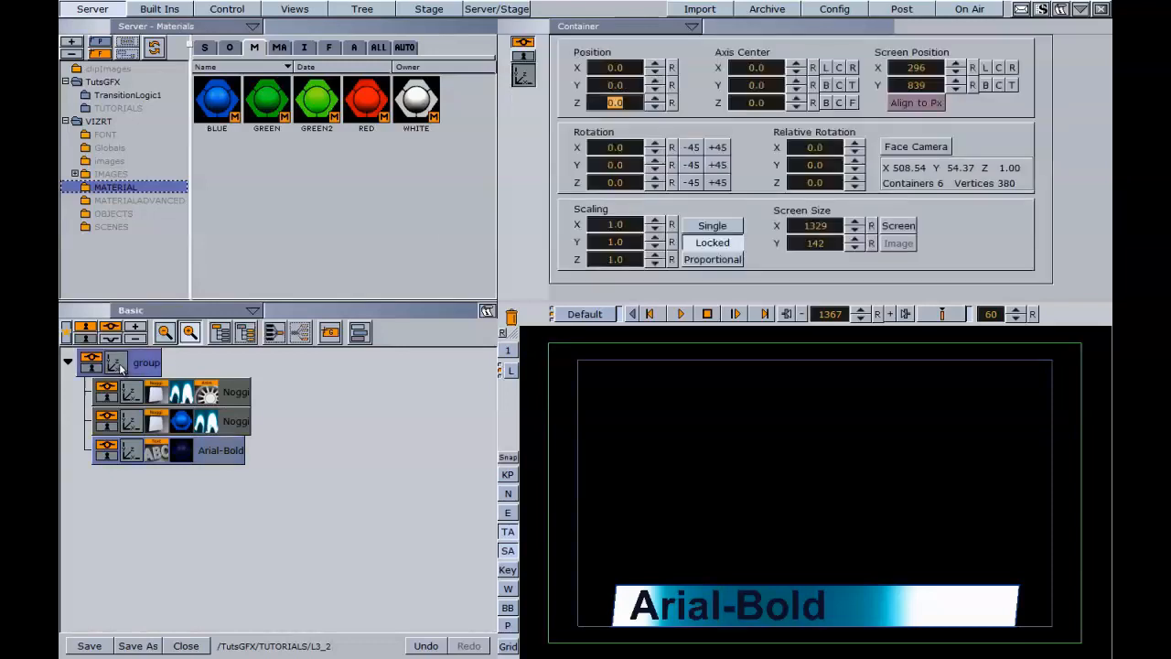
{"action": "left_click_drag", "start_coordinate": [623, 68], "coordinate": [623, 133]}
{"action": "left_click", "coordinate": [672, 68]}
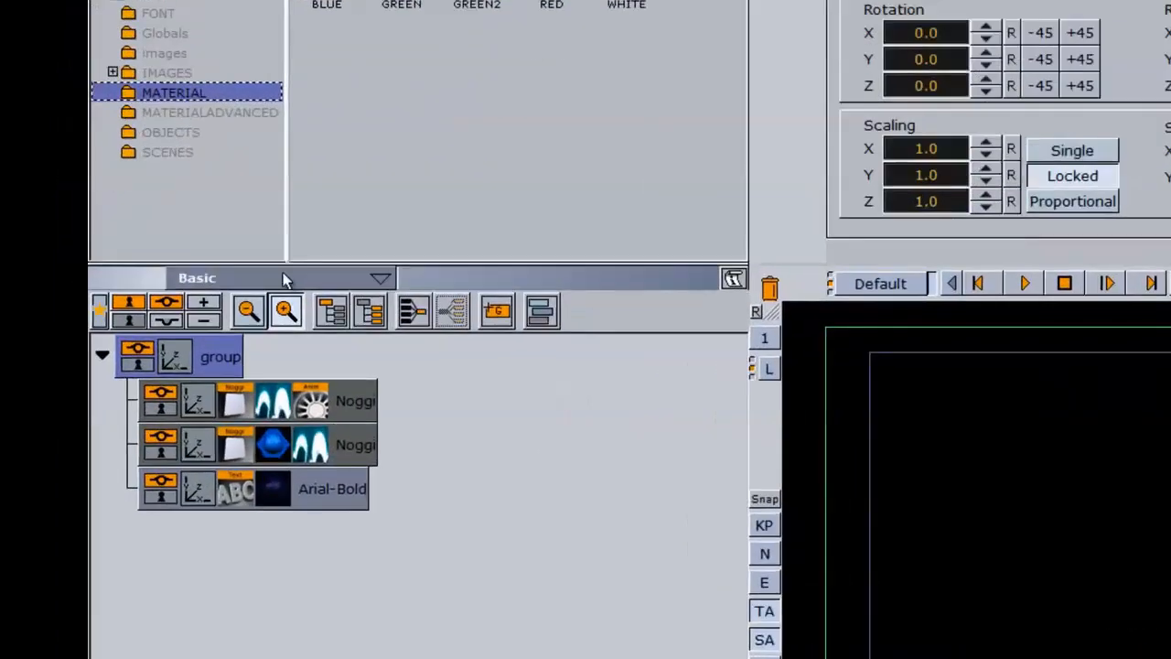
Group the two Noggi bars under a new parent container, leaving the text outside it.
{"action": "left_click", "coordinate": [237, 397]}
{"action": "left_click", "coordinate": [384, 449], "text": "ctrl"}
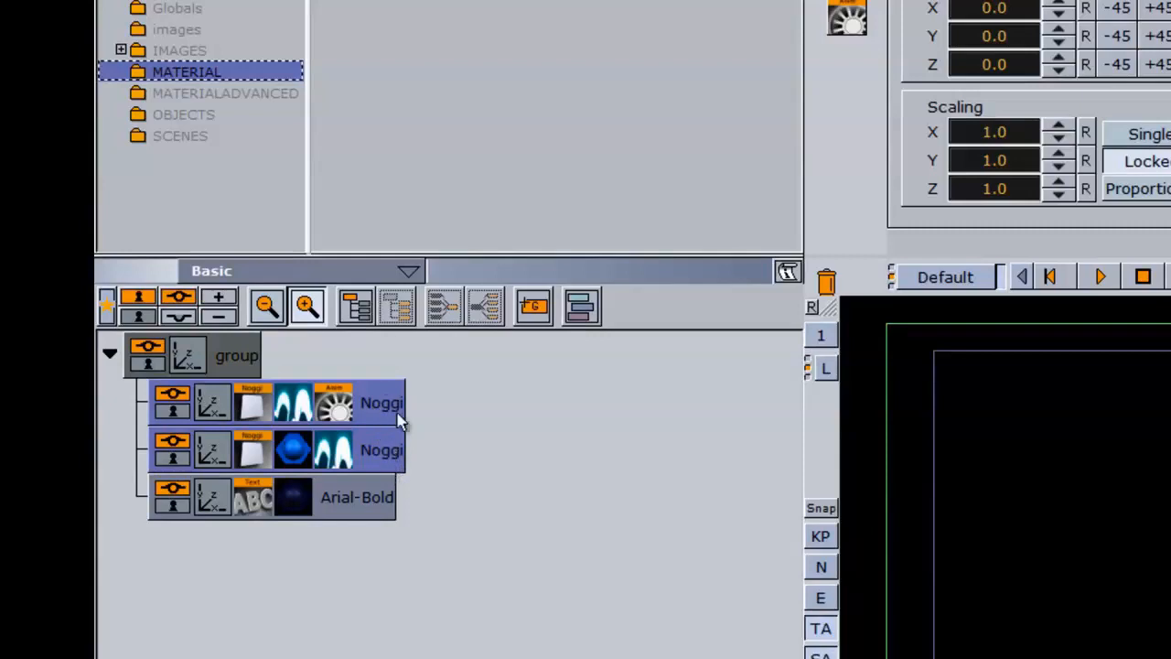
{"action": "left_click", "coordinate": [357, 311]}
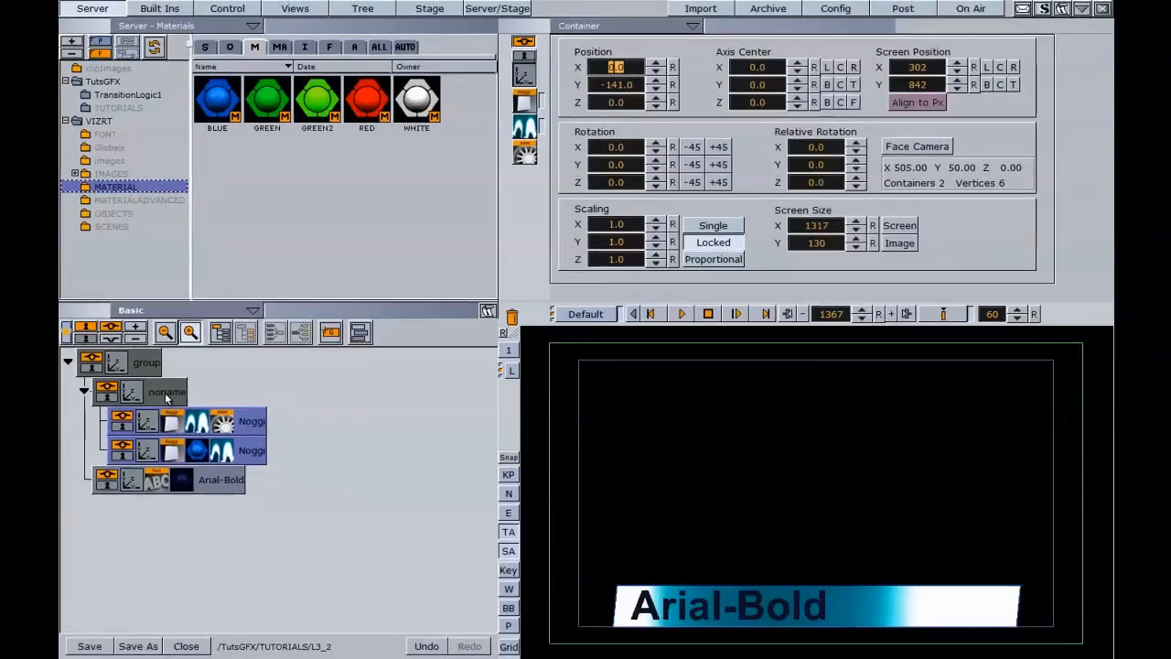
Set the noname container's X position to -641 and keyframe it at frame 0.
{"action": "left_click", "coordinate": [165, 395]}
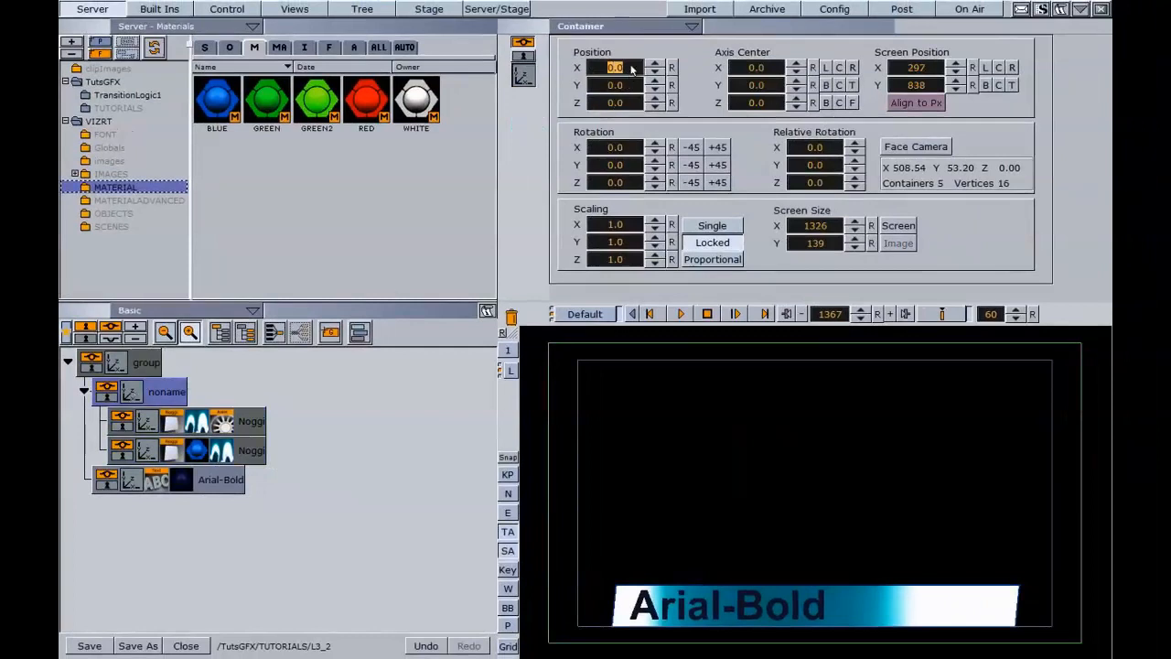
{"action": "left_click_drag", "start_coordinate": [632, 71], "coordinate": [150, 90]}
{"action": "left_click", "coordinate": [877, 314]}
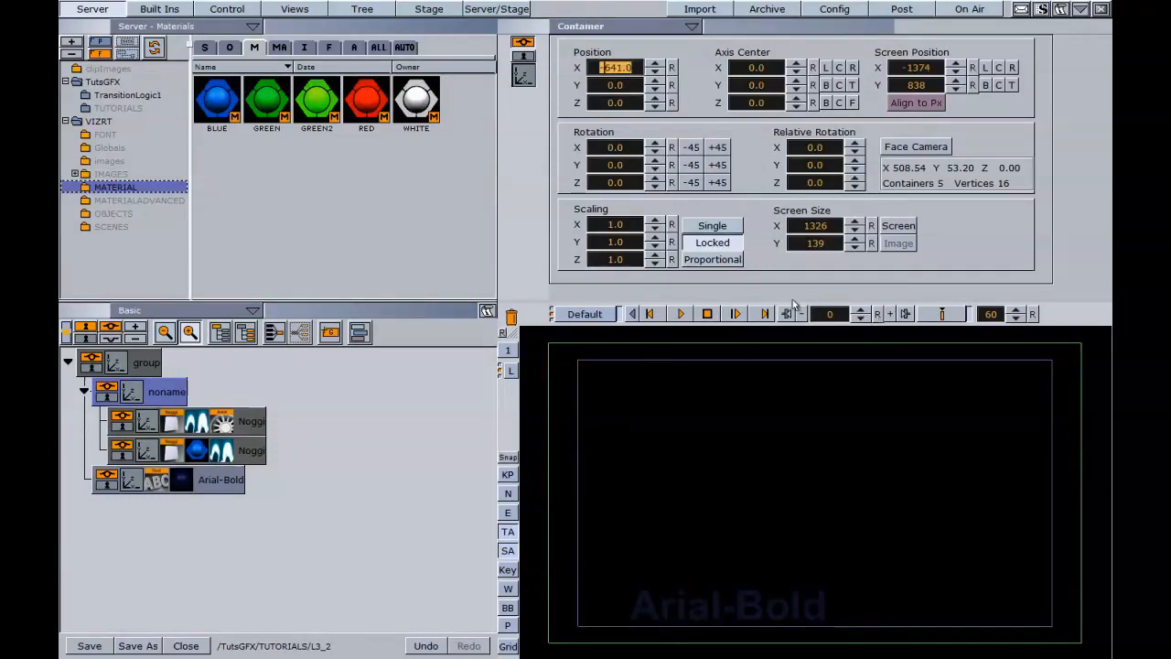
{"action": "left_click", "coordinate": [943, 314]}
Keyframe the noname container's X position at 663 on frame 60 and play the animation to check it.
{"action": "left_click_drag", "start_coordinate": [619, 71], "coordinate": [1031, 128]}
{"action": "left_click_drag", "start_coordinate": [590, 70], "coordinate": [609, 70]}
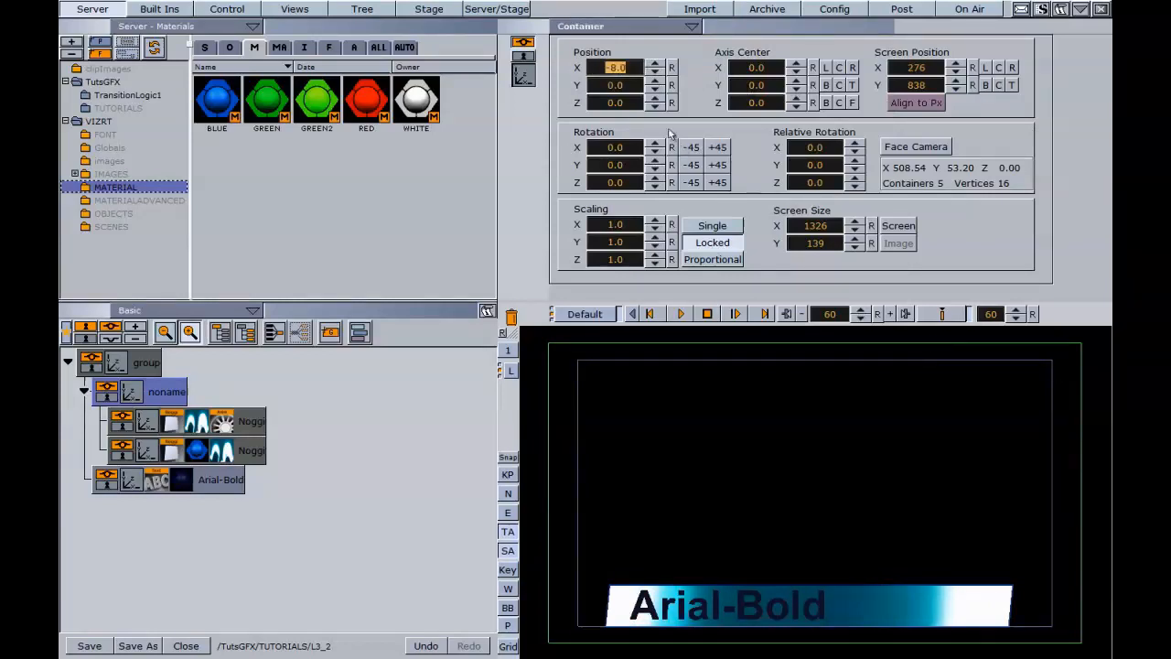
{"action": "left_click_drag", "start_coordinate": [600, 70], "coordinate": [1094, 155]}
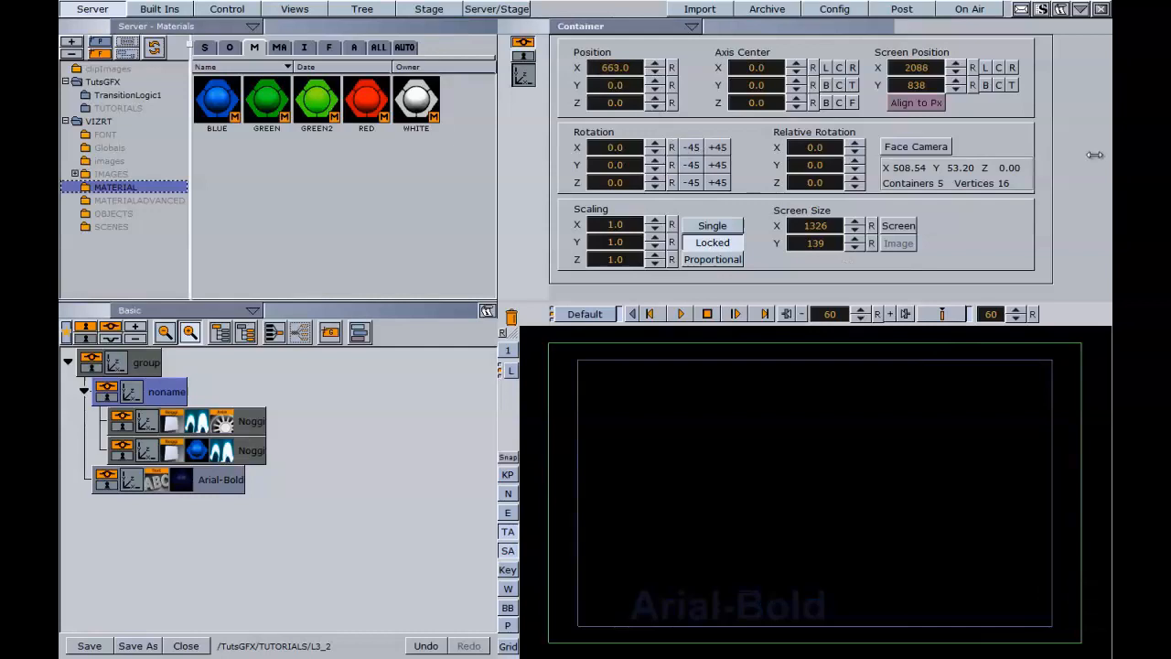
{"action": "left_click", "coordinate": [943, 315]}
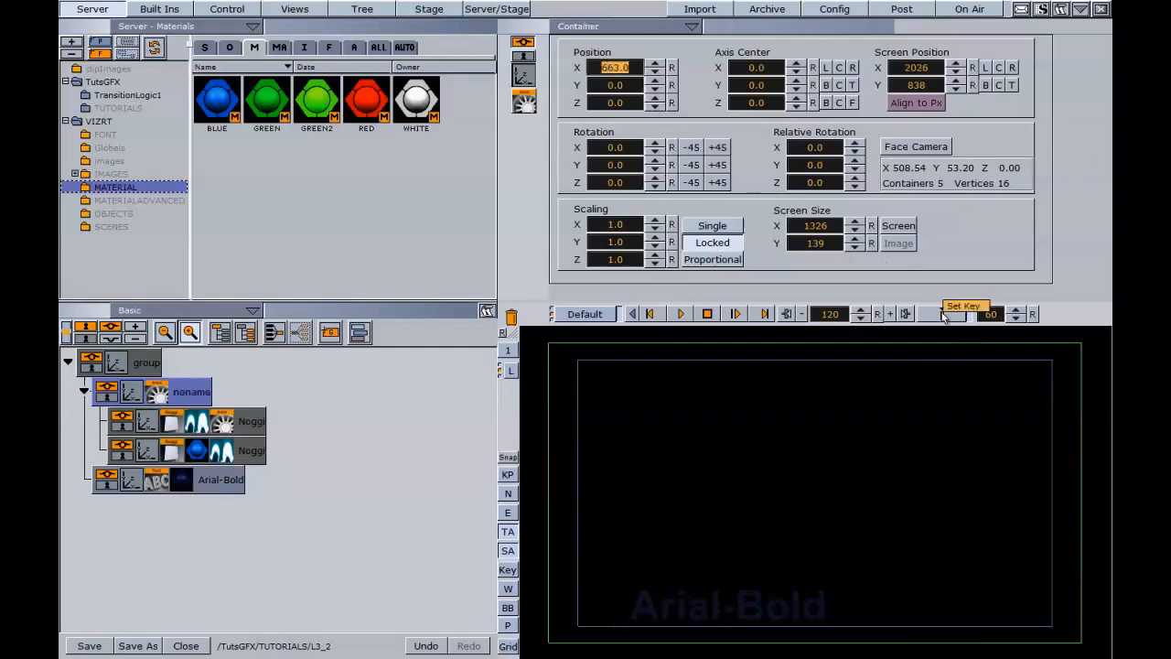
{"action": "left_click", "coordinate": [680, 314]}
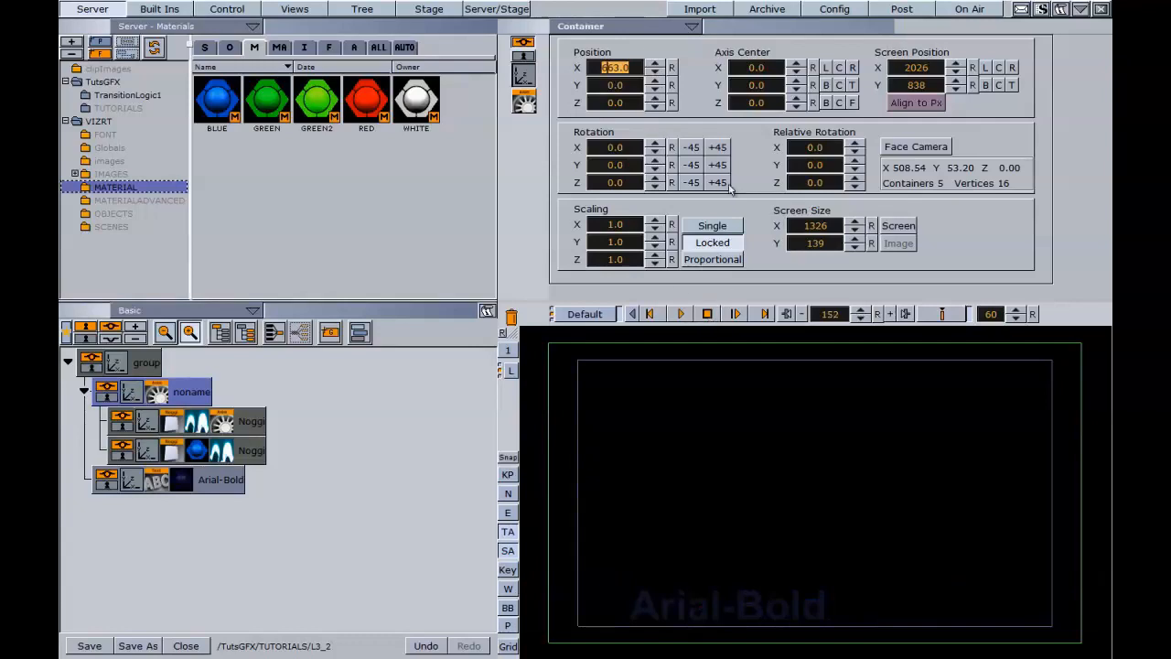
{"action": "left_click", "coordinate": [707, 314]}
Add the TFxScale text effect to the Arial-Bold container and open its settings.
{"action": "left_click", "coordinate": [219, 487]}
{"action": "left_click", "coordinate": [152, 11]}
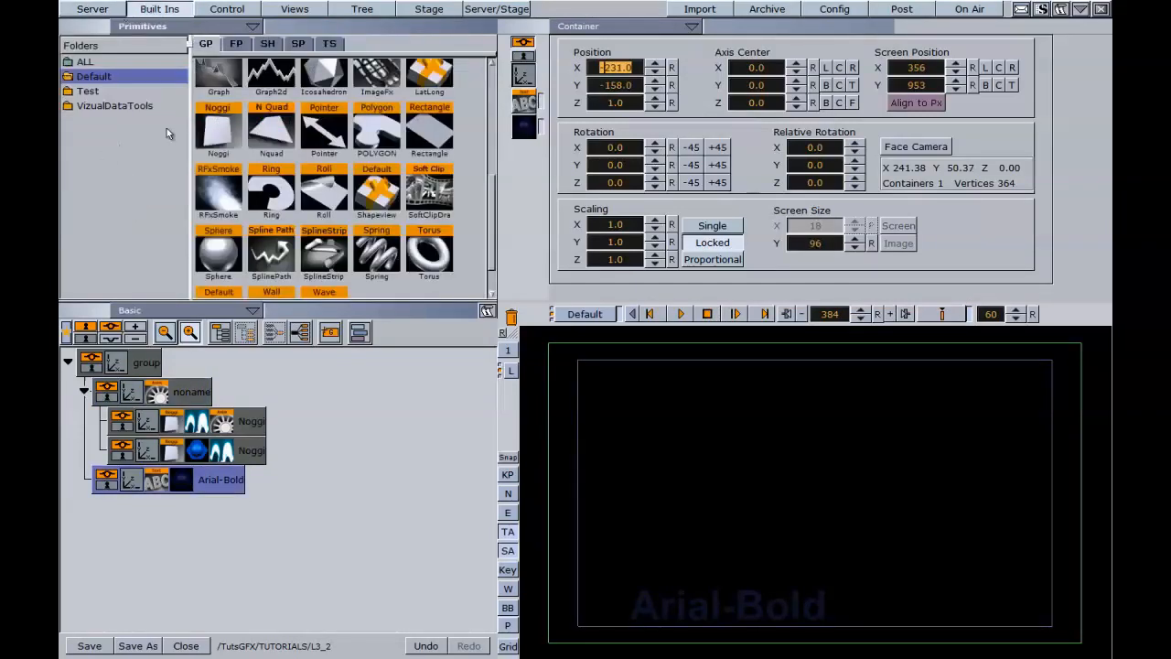
{"action": "left_click", "coordinate": [239, 45]}
{"action": "scroll", "coordinate": [119, 183], "scroll_direction": "down", "scroll_amount": 3}
{"action": "left_click", "coordinate": [92, 189]}
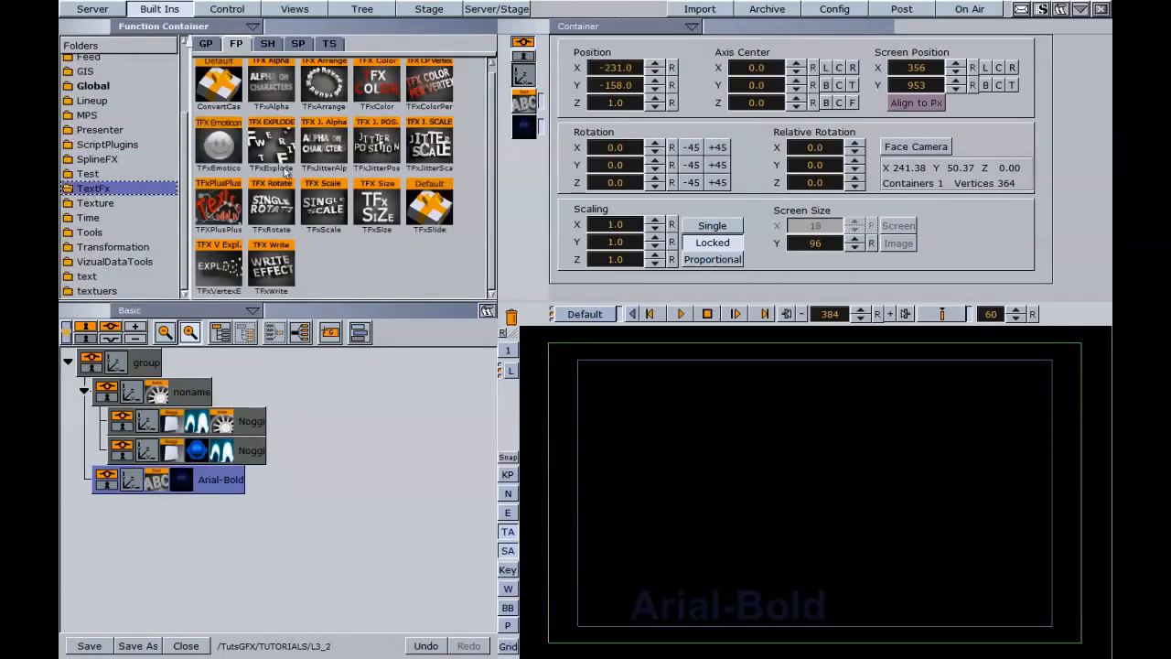
{"action": "scroll", "coordinate": [474, 230], "scroll_direction": "up", "scroll_amount": 1}
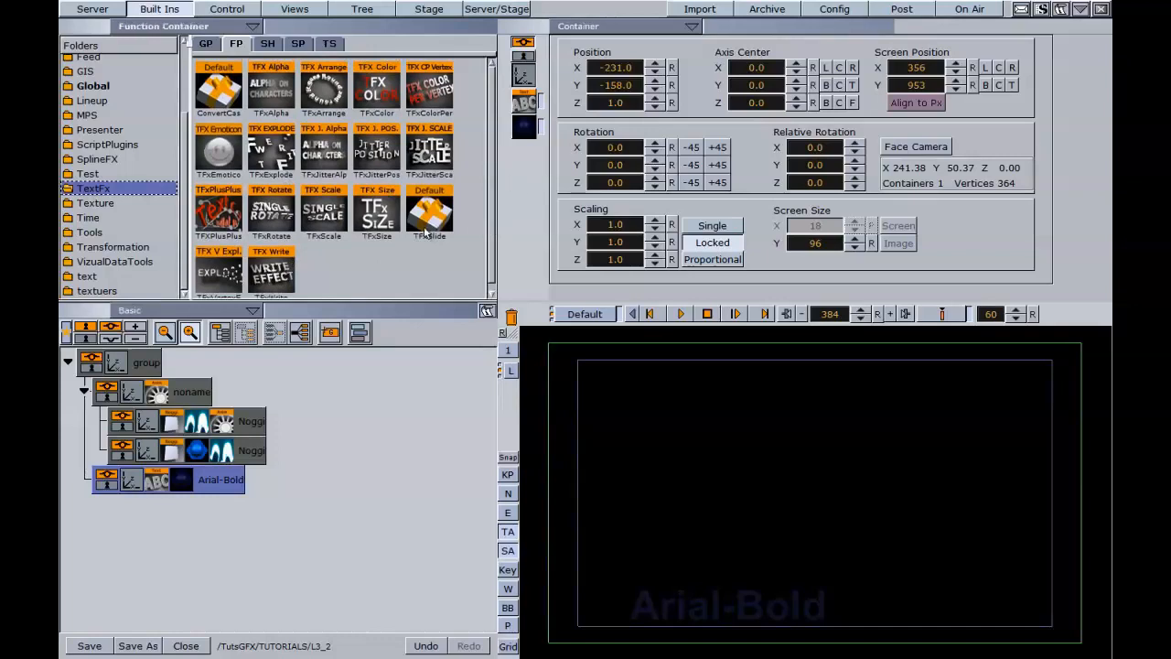
{"action": "left_click_drag", "start_coordinate": [326, 215], "coordinate": [209, 485]}
{"action": "left_click", "coordinate": [207, 483]}
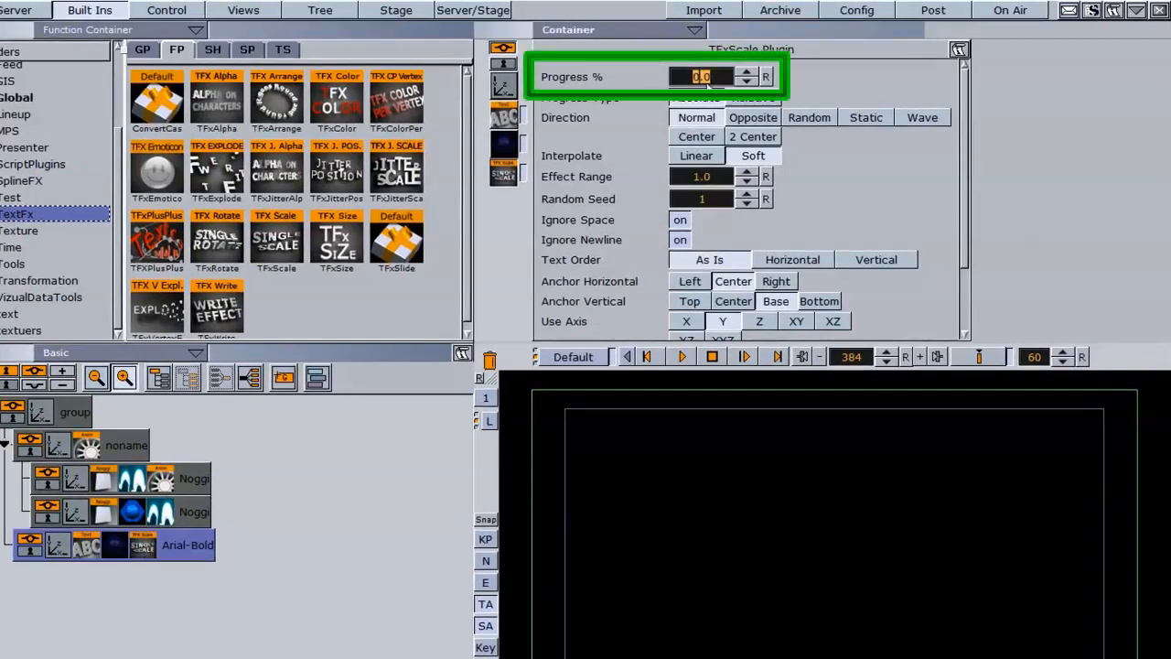
Keyframe the TFxScale progress at 0% on frame 0 and 100% on frame 60, and play the animation to check it.
{"action": "left_click", "coordinate": [906, 357]}
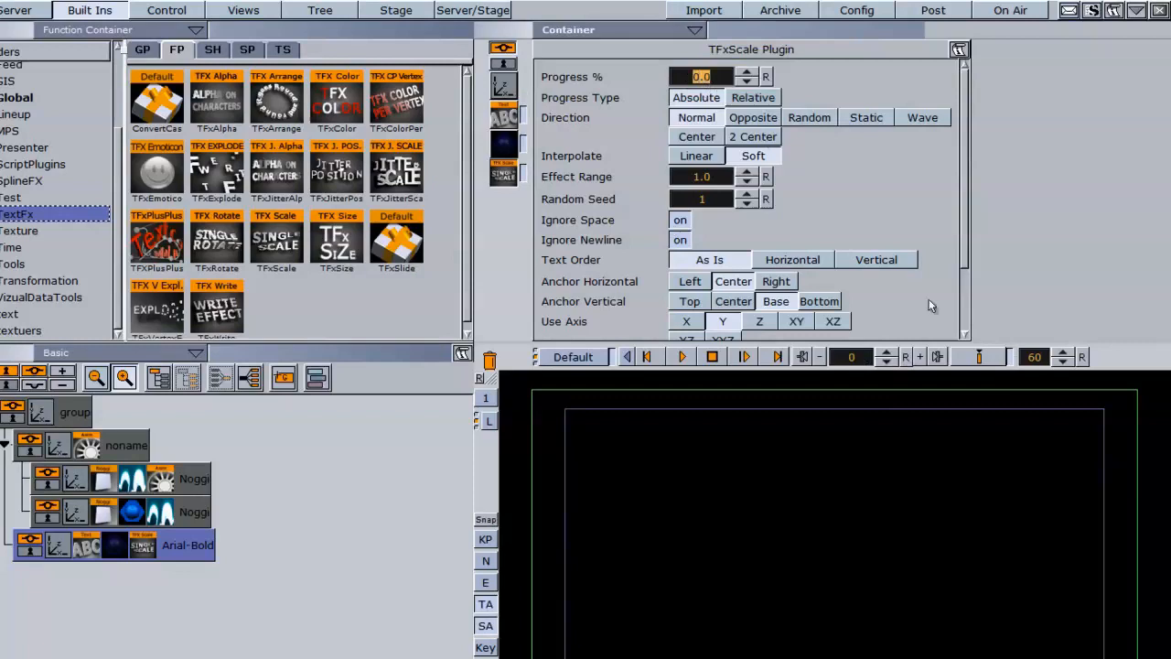
{"action": "left_click", "coordinate": [981, 360]}
{"action": "key", "text": "Return"}
{"action": "left_click", "coordinate": [979, 356]}
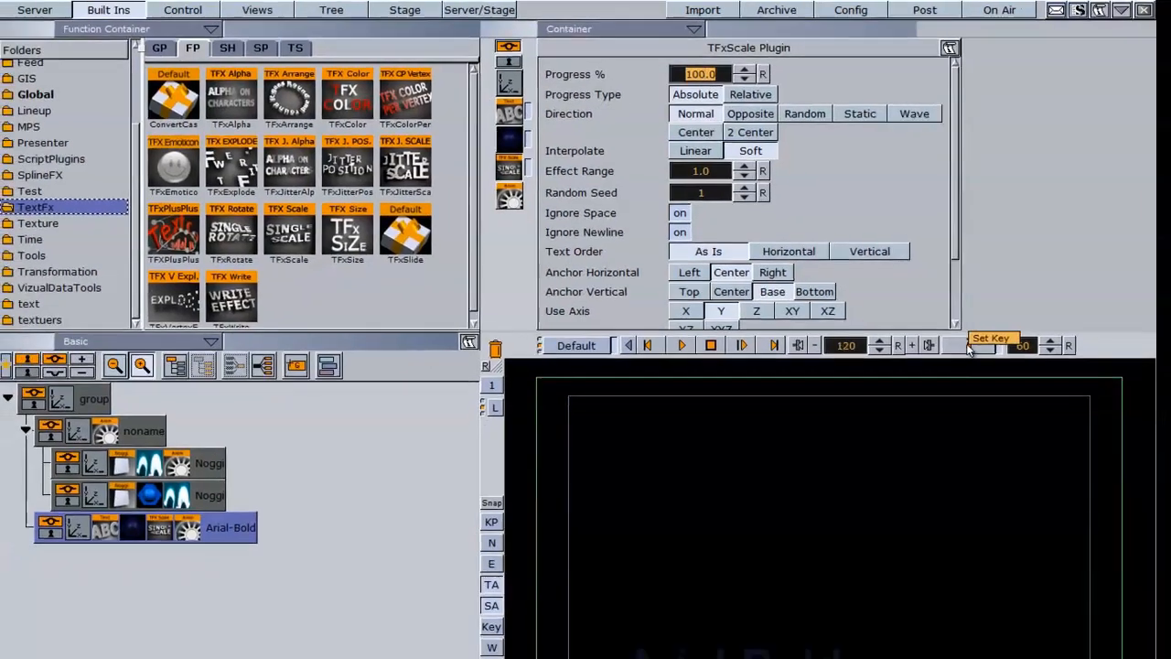
{"action": "left_click", "coordinate": [680, 345]}
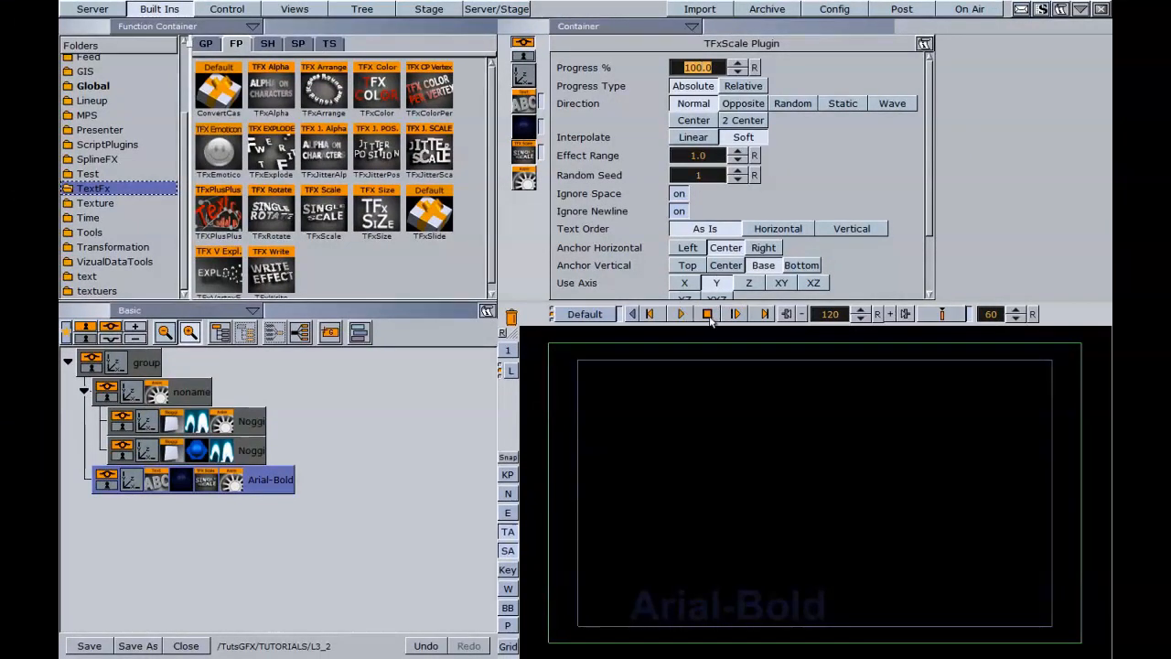
{"action": "left_click", "coordinate": [680, 314]}
Collapse the noname container, bring up the stage timeline and place the time marker at 0.5 seconds (frame 30).
{"action": "left_click", "coordinate": [84, 392]}
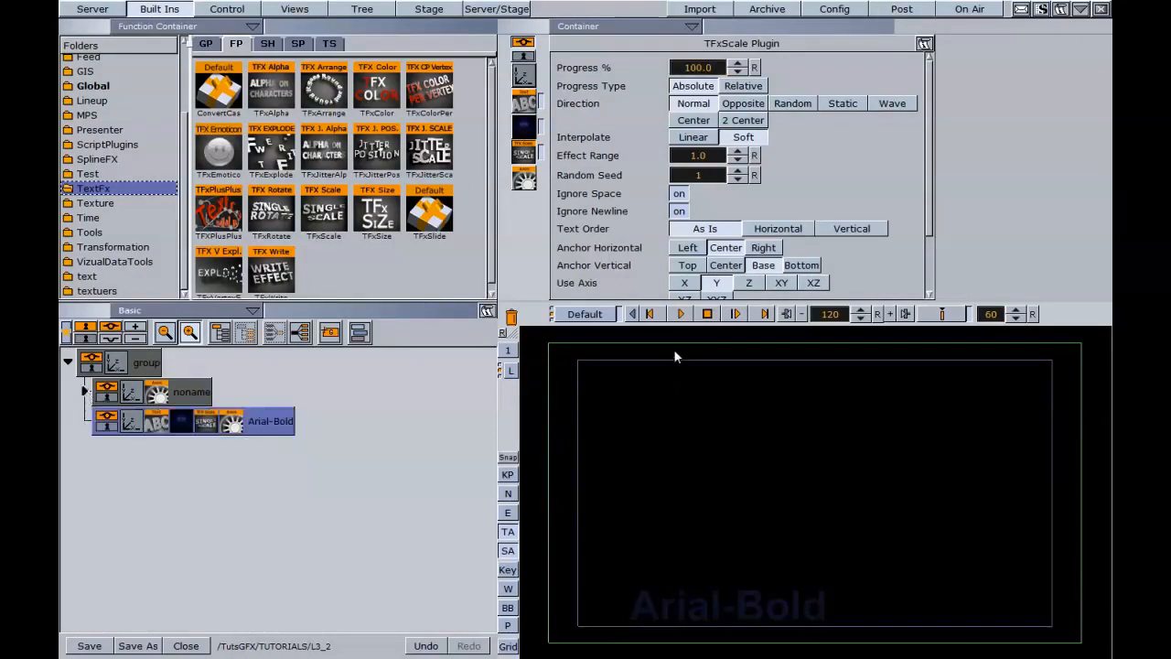
{"action": "left_click", "coordinate": [429, 8]}
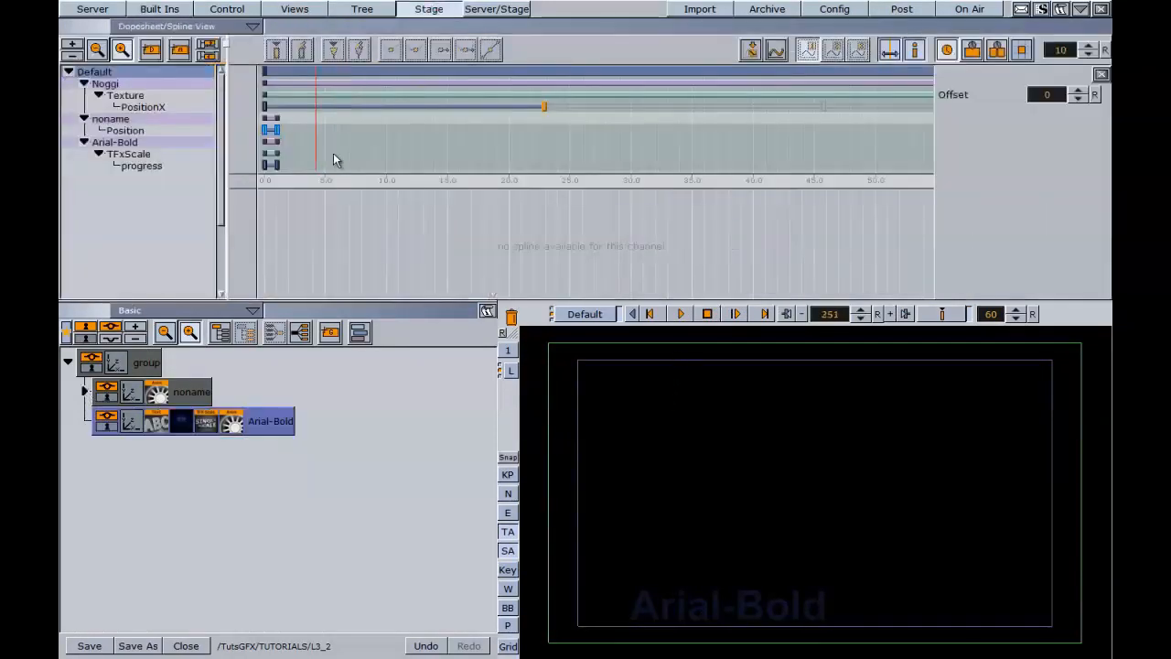
{"action": "scroll", "coordinate": [334, 156], "scroll_direction": "down", "scroll_amount": 1}
{"action": "scroll", "coordinate": [334, 156], "scroll_direction": "up", "scroll_amount": 3}
{"action": "scroll", "coordinate": [333, 154], "scroll_direction": "up", "scroll_amount": 1}
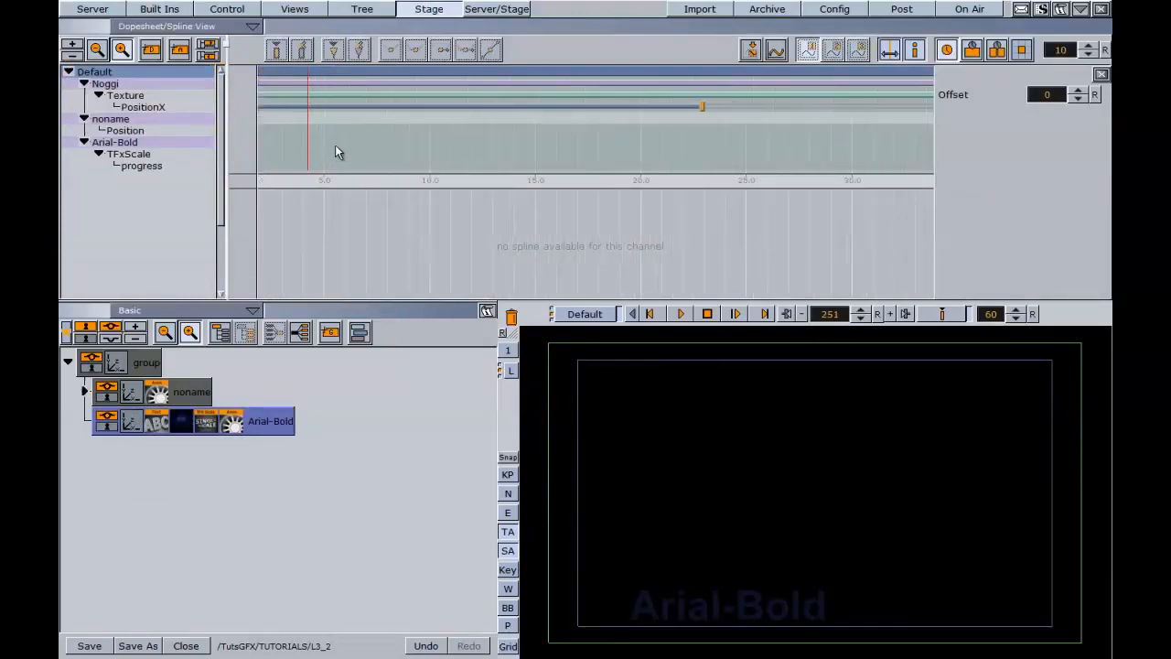
{"action": "middle_click_drag", "start_coordinate": [336, 146], "coordinate": [548, 149]}
{"action": "middle_click_drag", "start_coordinate": [409, 142], "coordinate": [477, 155]}
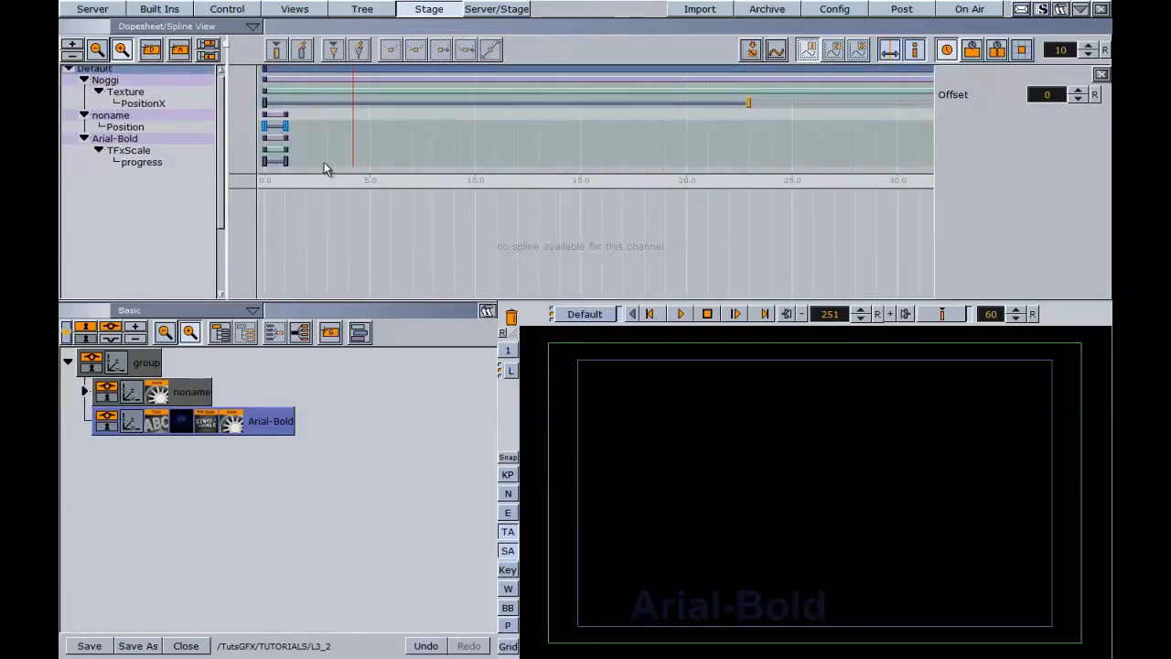
{"action": "left_click_drag", "start_coordinate": [317, 153], "coordinate": [277, 168]}
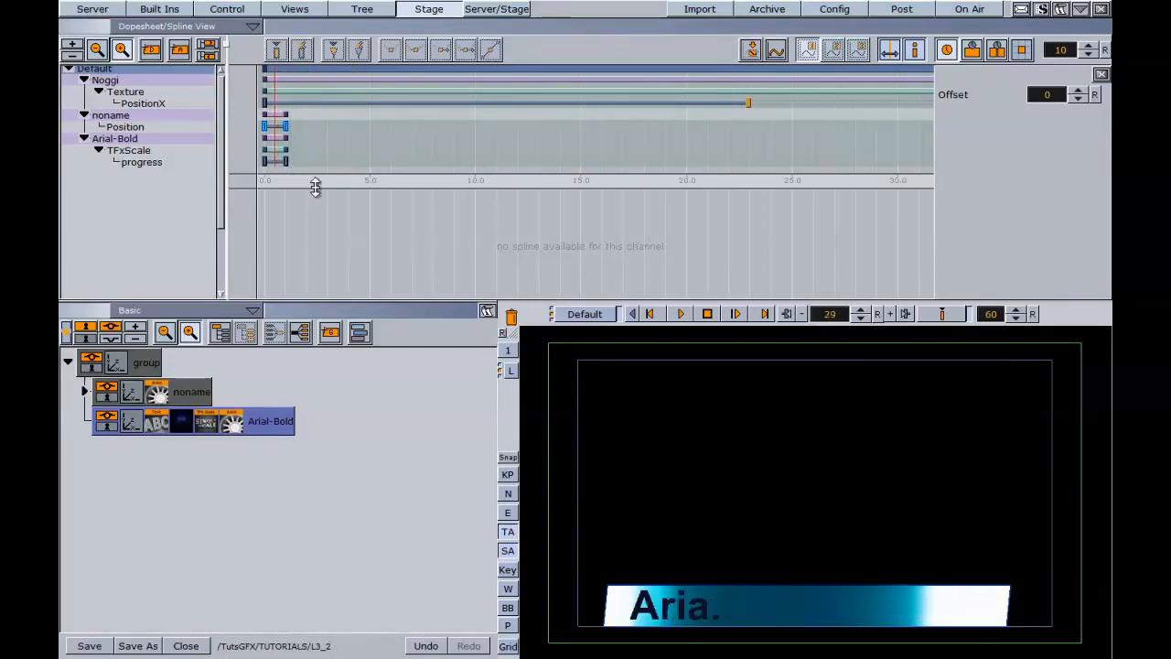
{"action": "scroll", "coordinate": [338, 180], "scroll_direction": "up", "scroll_amount": 5}
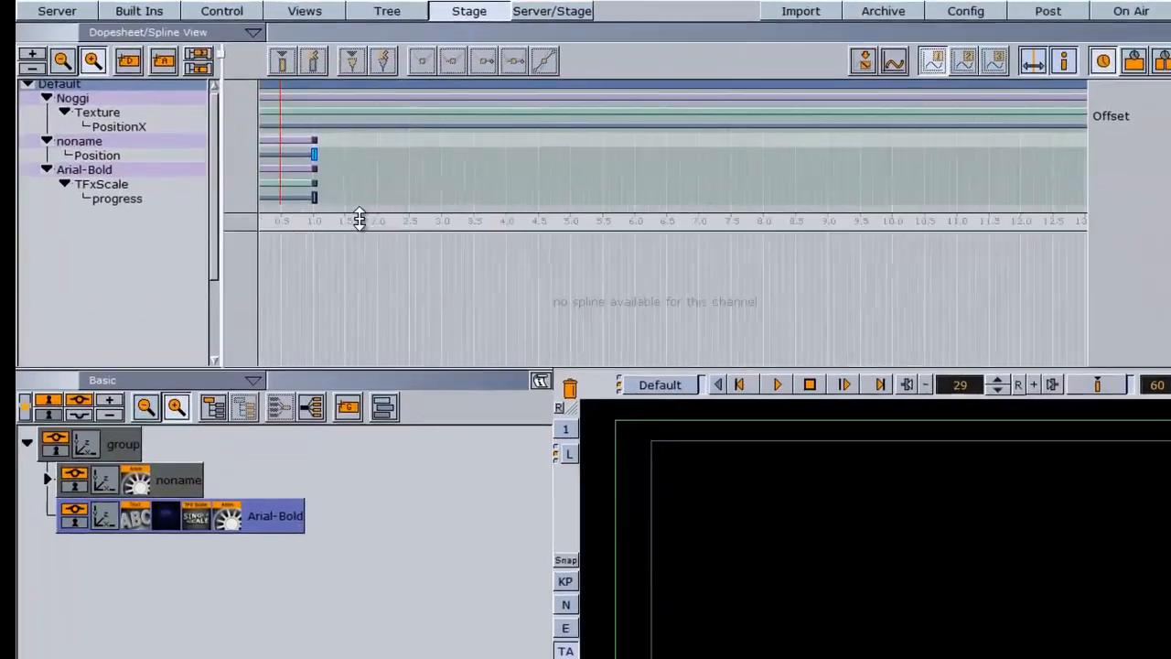
{"action": "left_click_drag", "start_coordinate": [301, 134], "coordinate": [303, 134]}
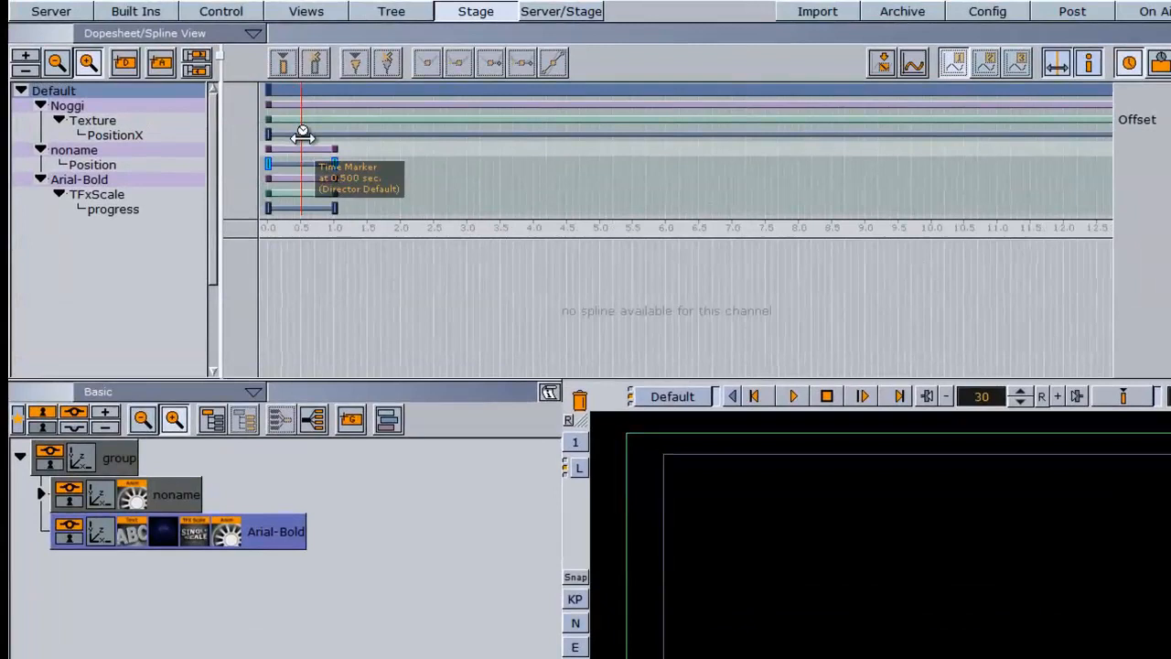
Add a stop point to the Default director at frame 30 and move the time marker off it.
{"action": "left_click", "coordinate": [150, 91]}
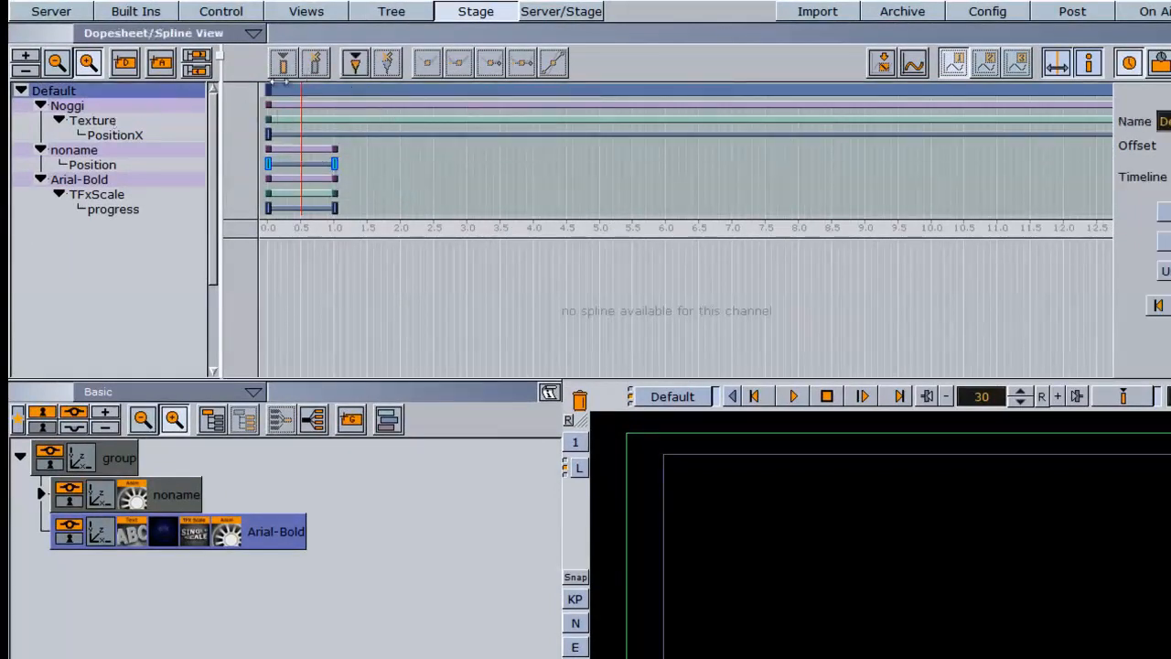
{"action": "left_click", "coordinate": [356, 66]}
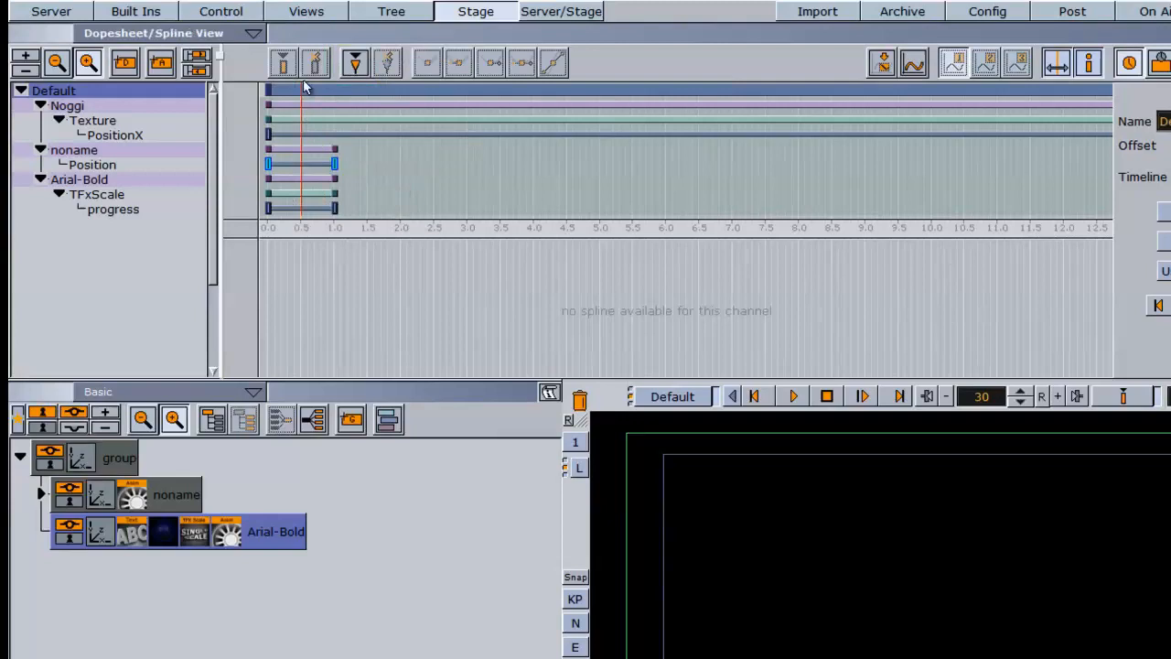
{"action": "left_click", "coordinate": [356, 66]}
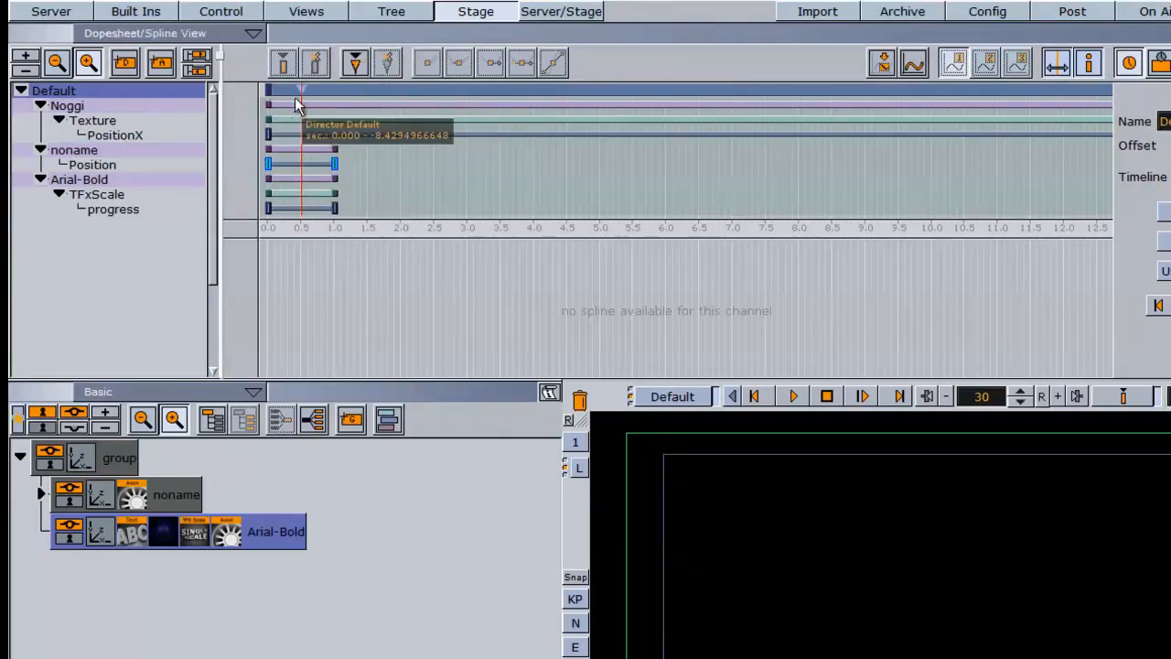
{"action": "left_click_drag", "start_coordinate": [303, 105], "coordinate": [372, 119]}
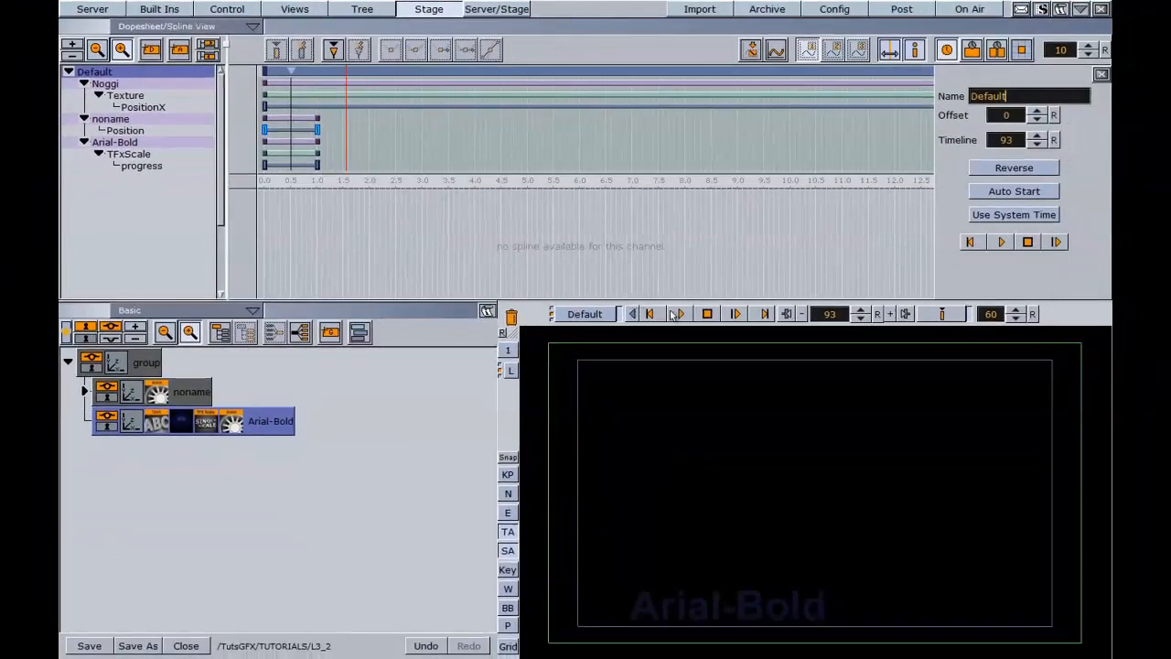
Play the animation to the stop point, continue it through the exit and stop playback.
{"action": "left_click", "coordinate": [681, 314]}
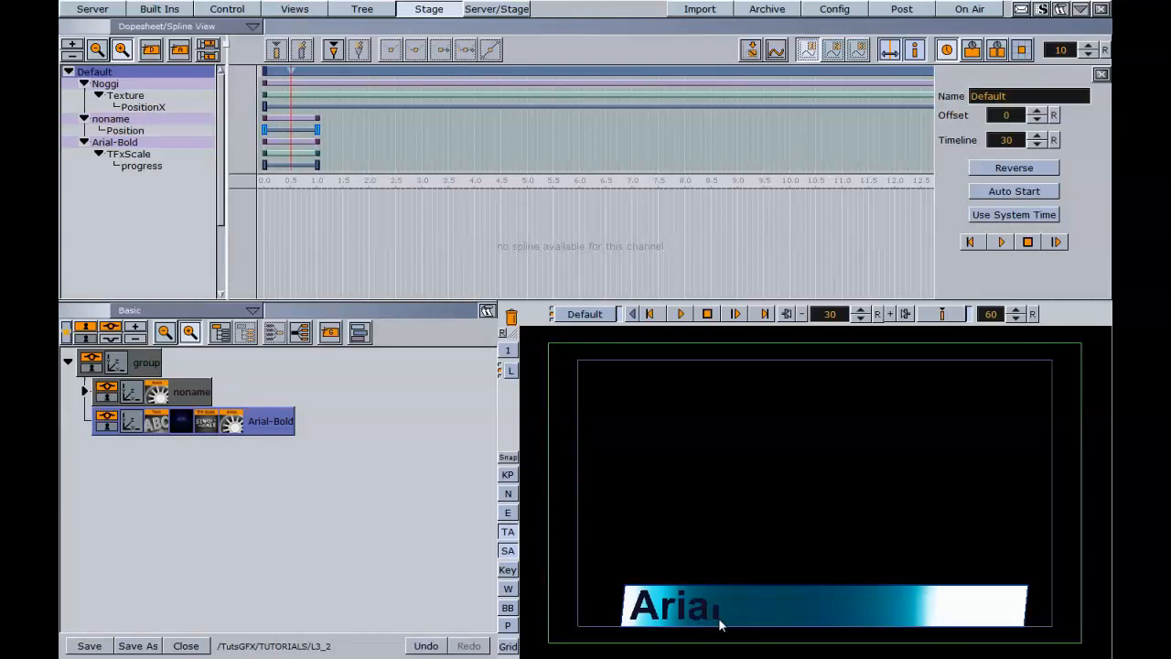
{"action": "left_click", "coordinate": [735, 314]}
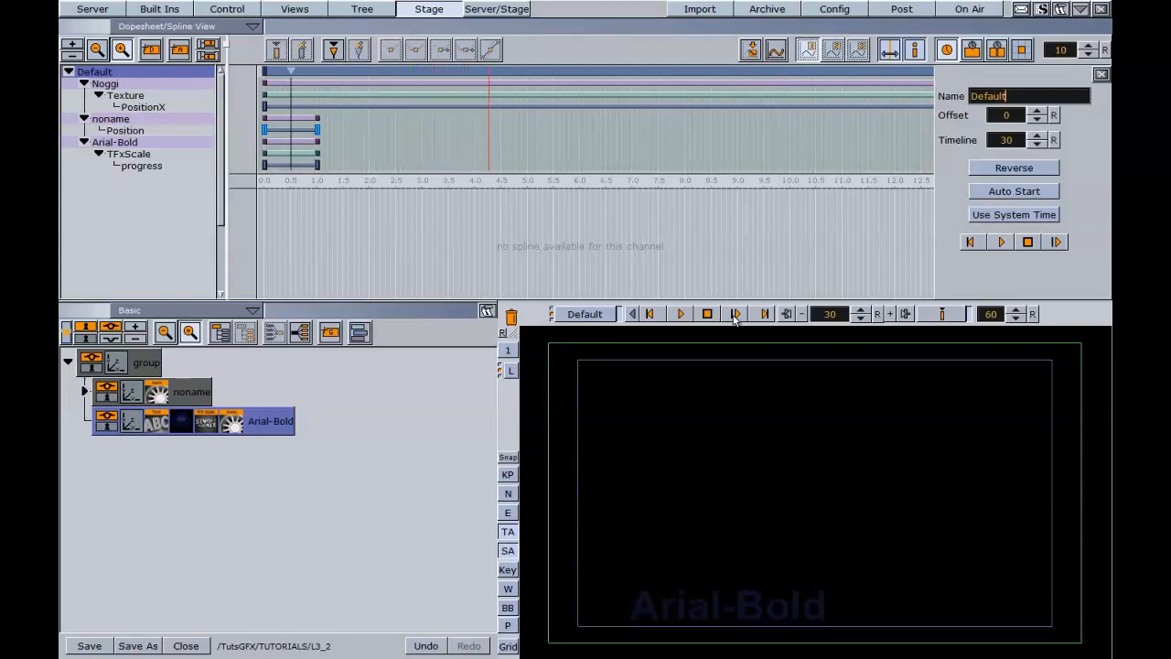
{"action": "left_click", "coordinate": [708, 314]}
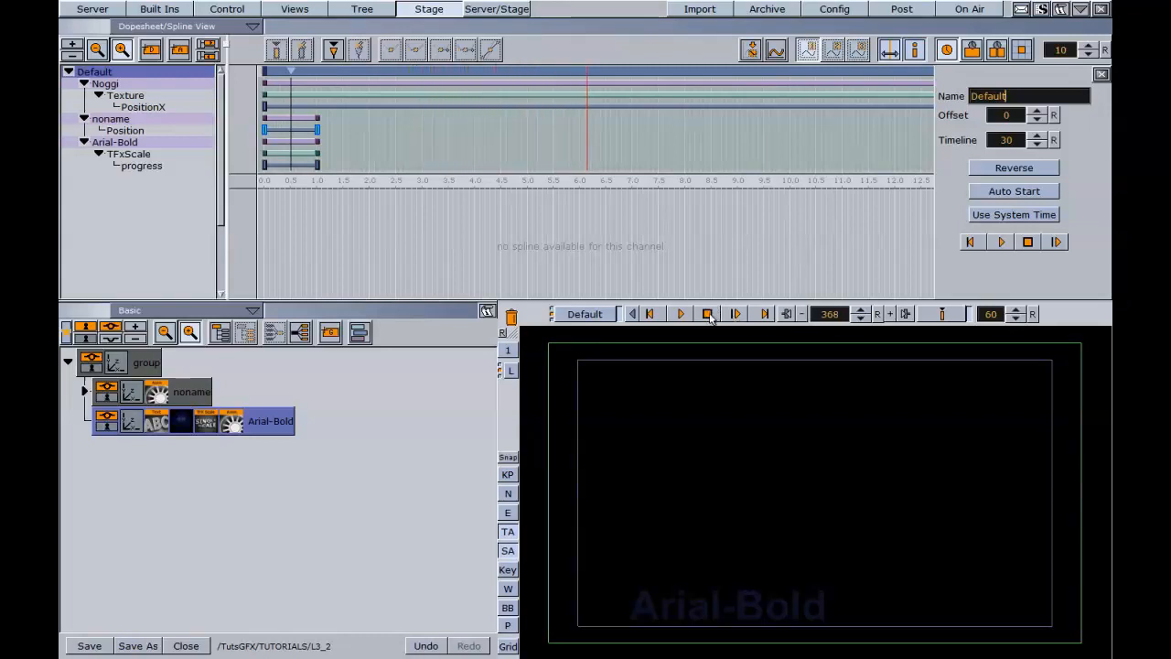
{"action": "mouse_move", "coordinate": [219, 194]}
{"action": "left_mouse_down"}
{"action": "mouse_move", "coordinate": [219, 210]}
{"action": "mouse_move", "coordinate": [219, 185]}
{"action": "left_mouse_up"}
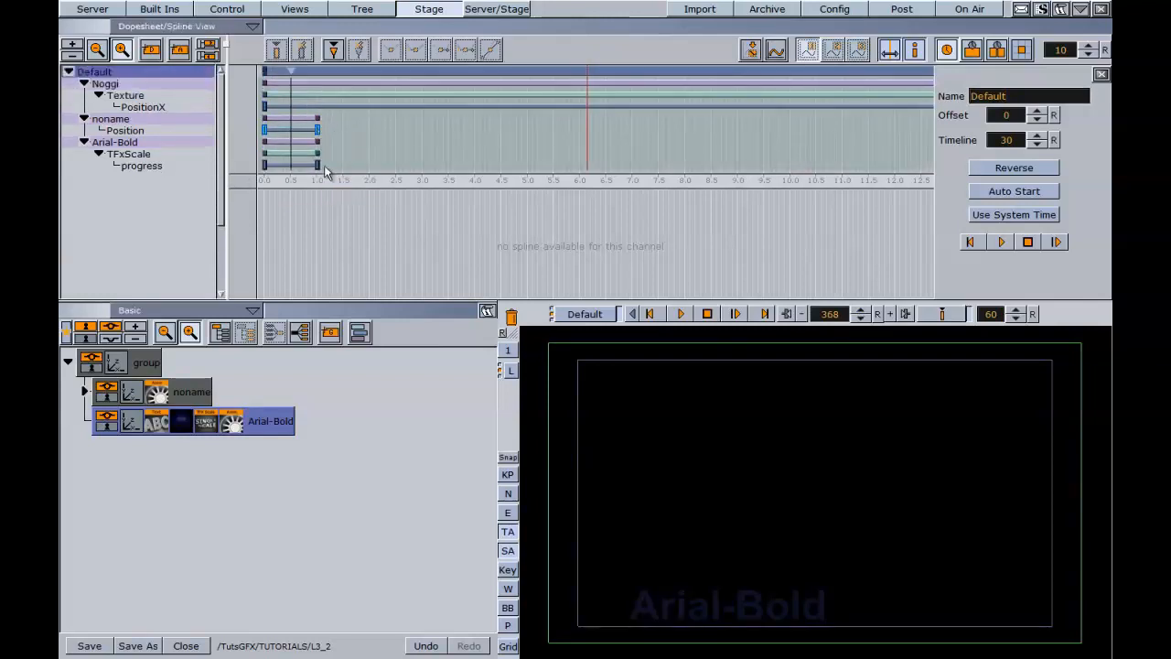
{"action": "left_click", "coordinate": [243, 188]}
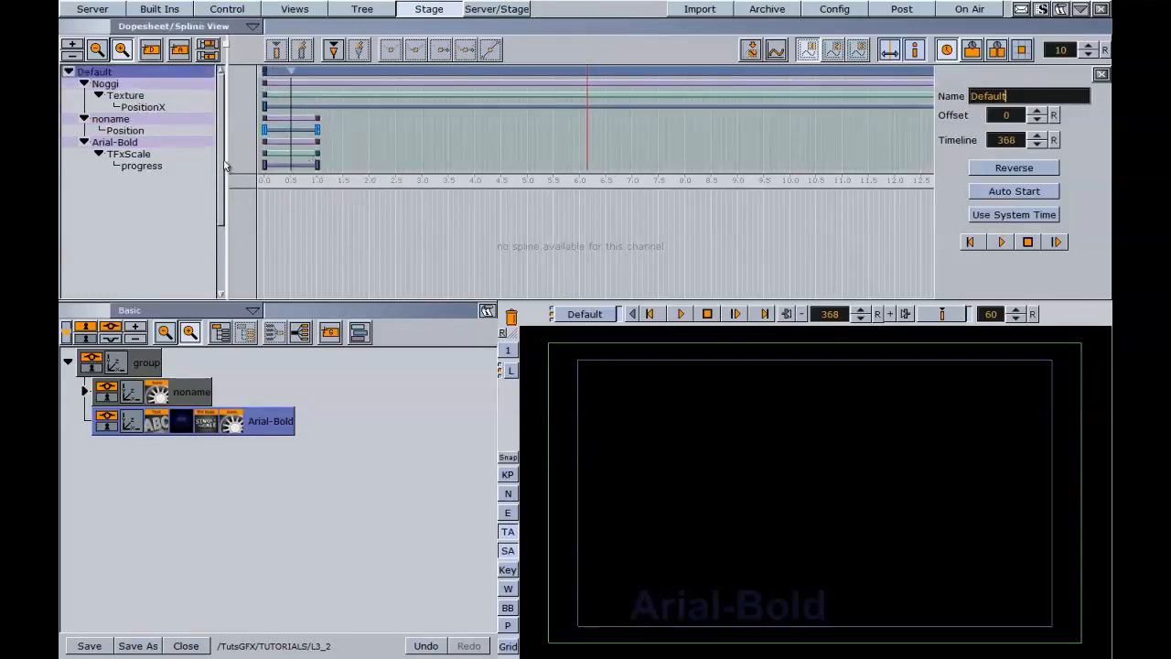
Move the Arial-Bold progress keyframe of 100% to frame 25 and place a copy of it at frame 35.
{"action": "left_click", "coordinate": [160, 145]}
{"action": "left_click", "coordinate": [311, 165]}
{"action": "left_click_drag", "start_coordinate": [312, 165], "coordinate": [284, 171]}
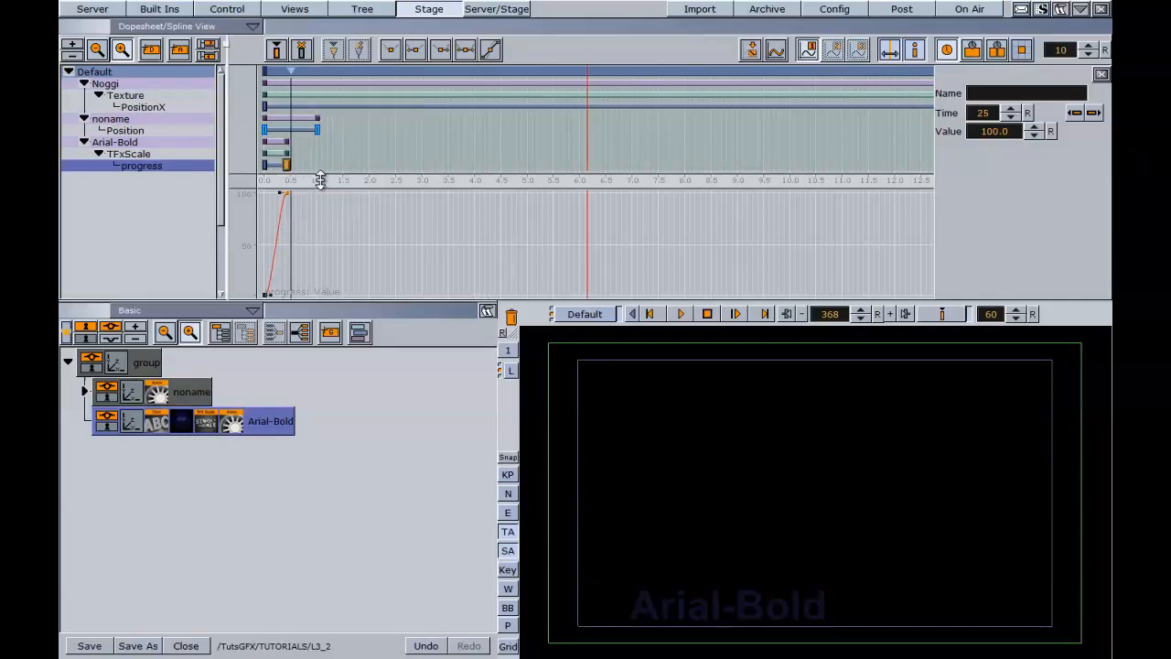
{"action": "left_click_drag", "start_coordinate": [286, 170], "coordinate": [296, 170]}
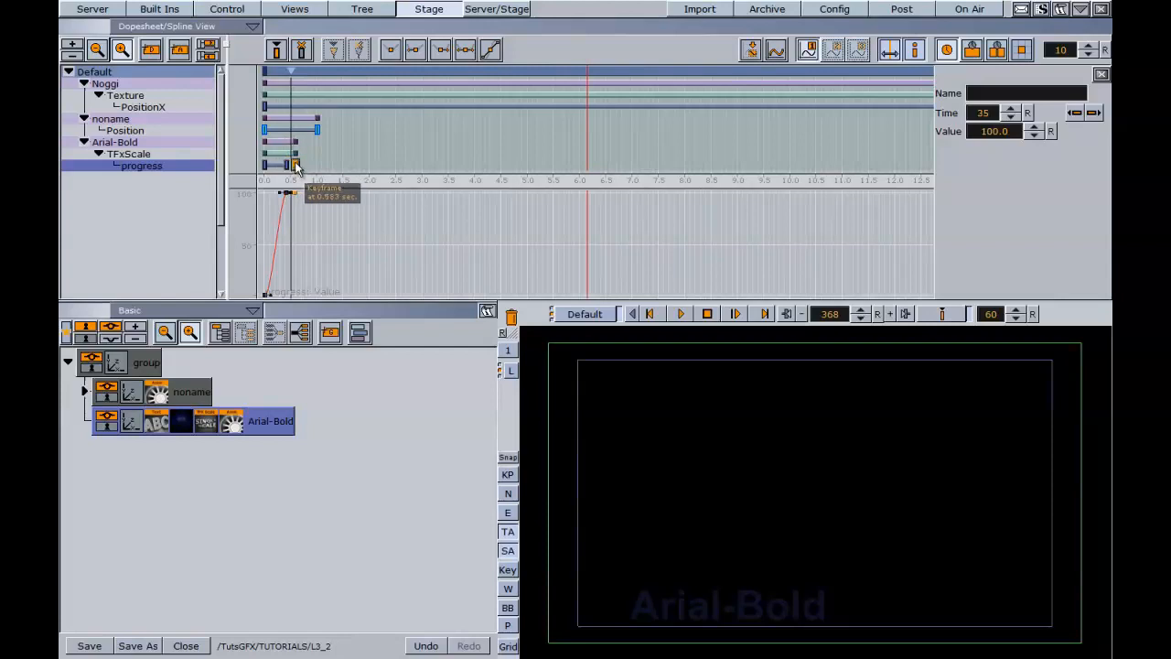
Copy the 0% progress keyframe to frame 64, and play and continue the animation to check the text's entry and exit.
{"action": "left_click", "coordinate": [264, 167]}
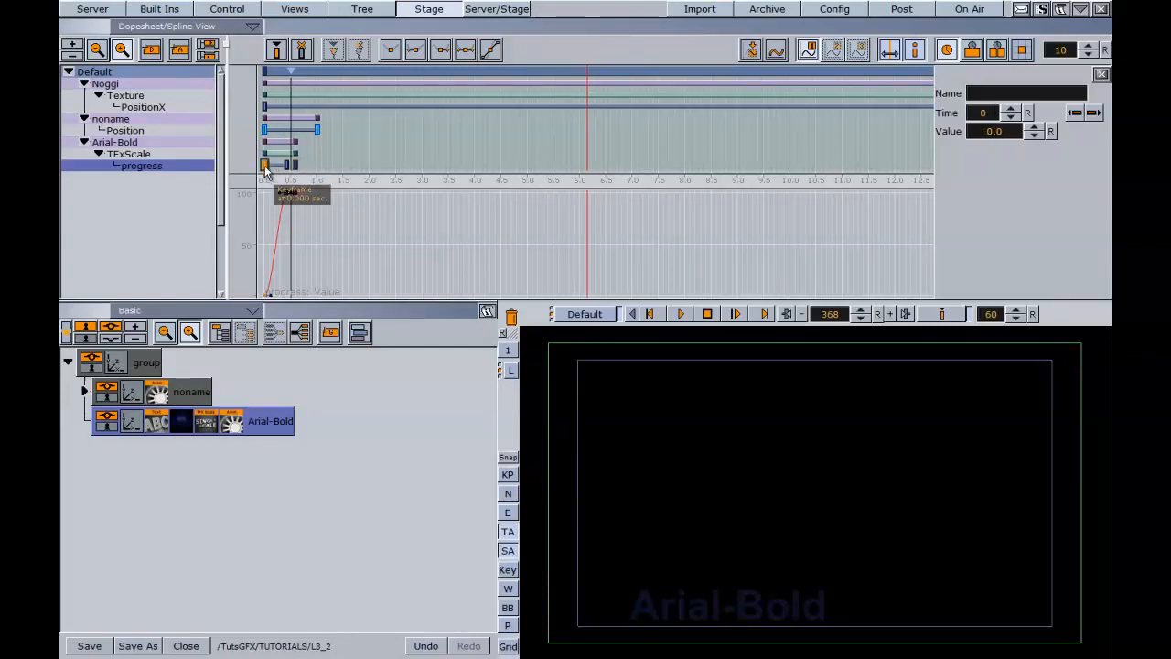
{"action": "left_click_drag", "start_coordinate": [265, 172], "coordinate": [320, 165]}
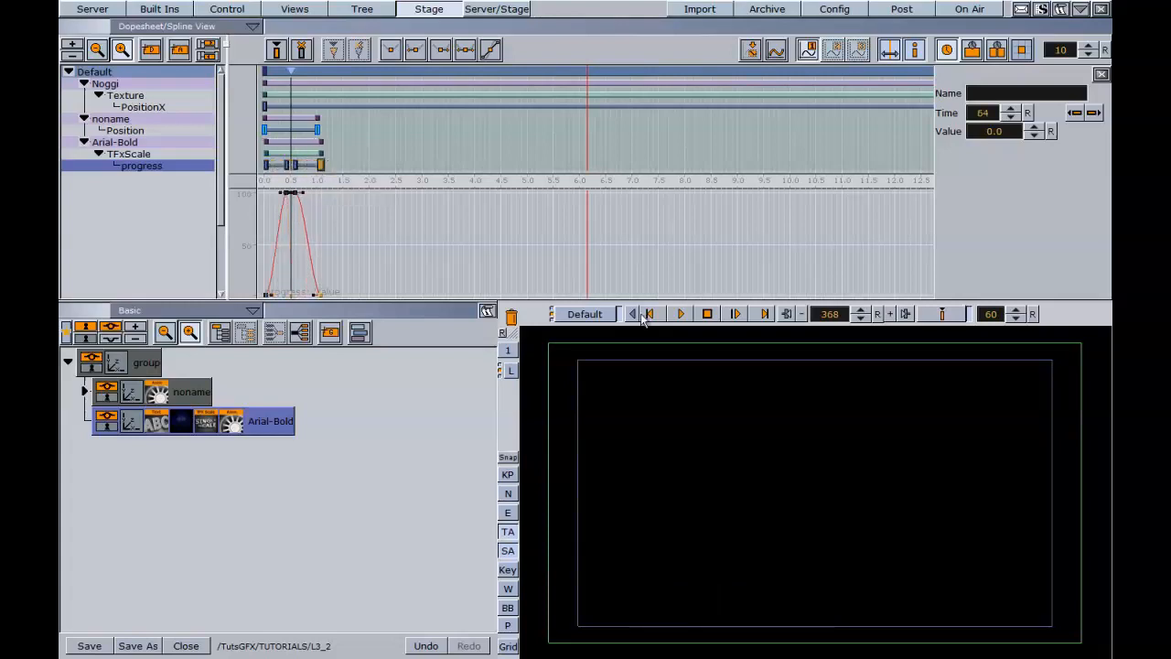
{"action": "left_click", "coordinate": [681, 314]}
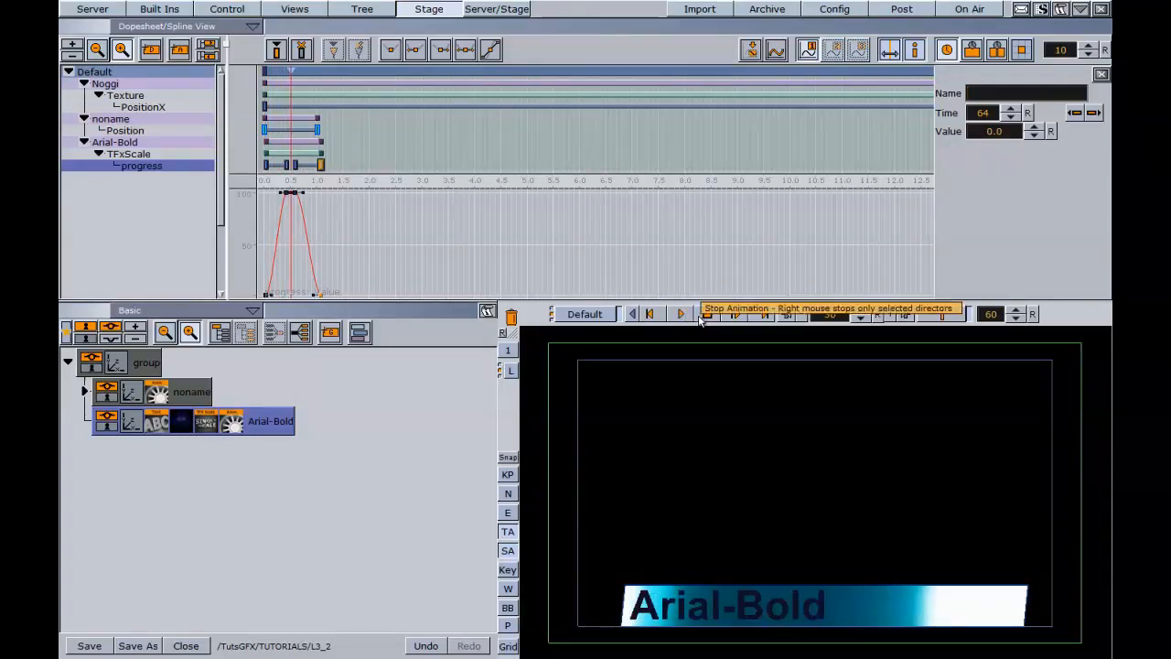
{"action": "left_click", "coordinate": [735, 316]}
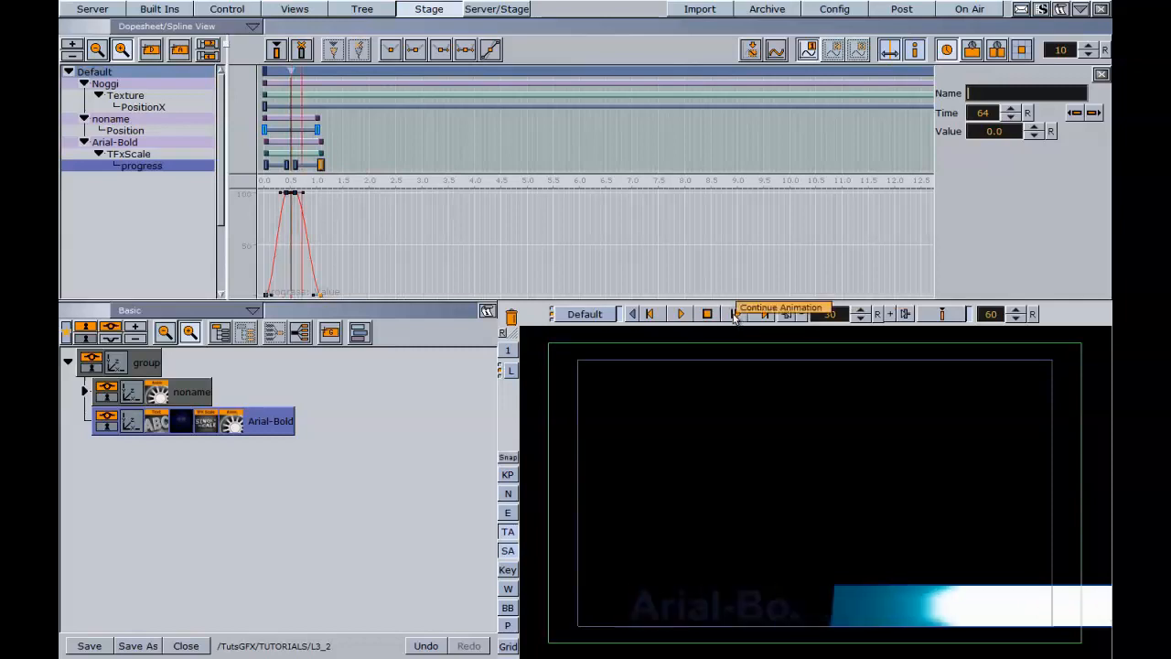
{"action": "left_click", "coordinate": [680, 315]}
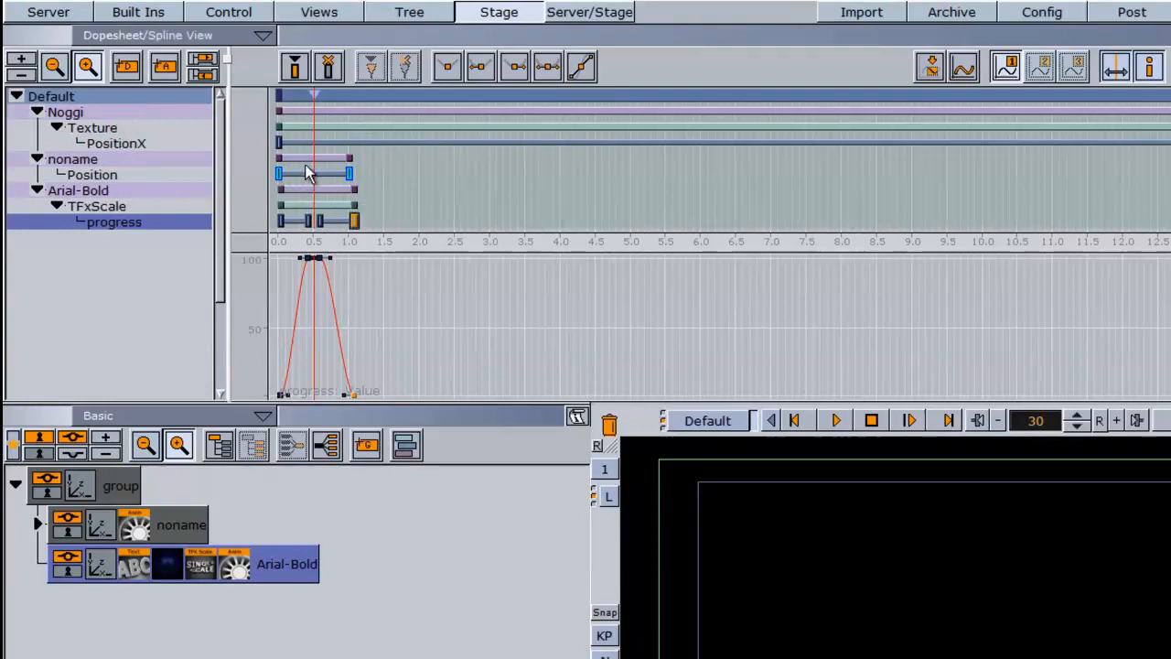
Move the time marker past the stop point and inspect the Noggi texture's PositionX channel in the Default director.
{"action": "left_click_drag", "start_coordinate": [315, 159], "coordinate": [393, 167]}
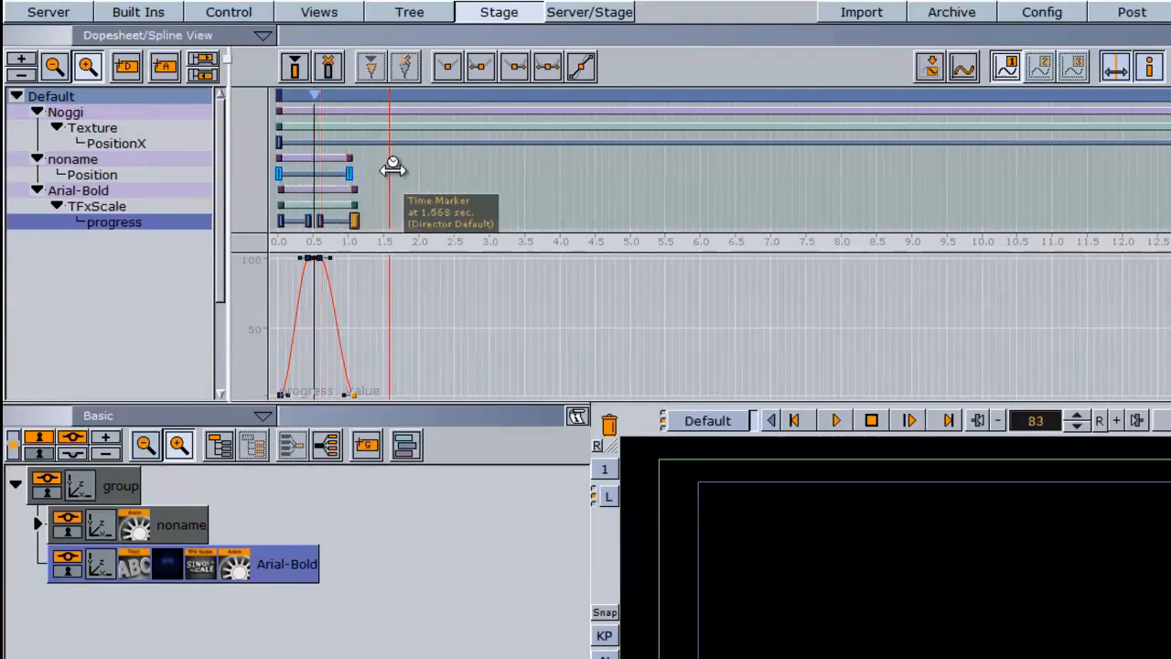
{"action": "left_click", "coordinate": [315, 96]}
{"action": "left_click", "coordinate": [77, 116]}
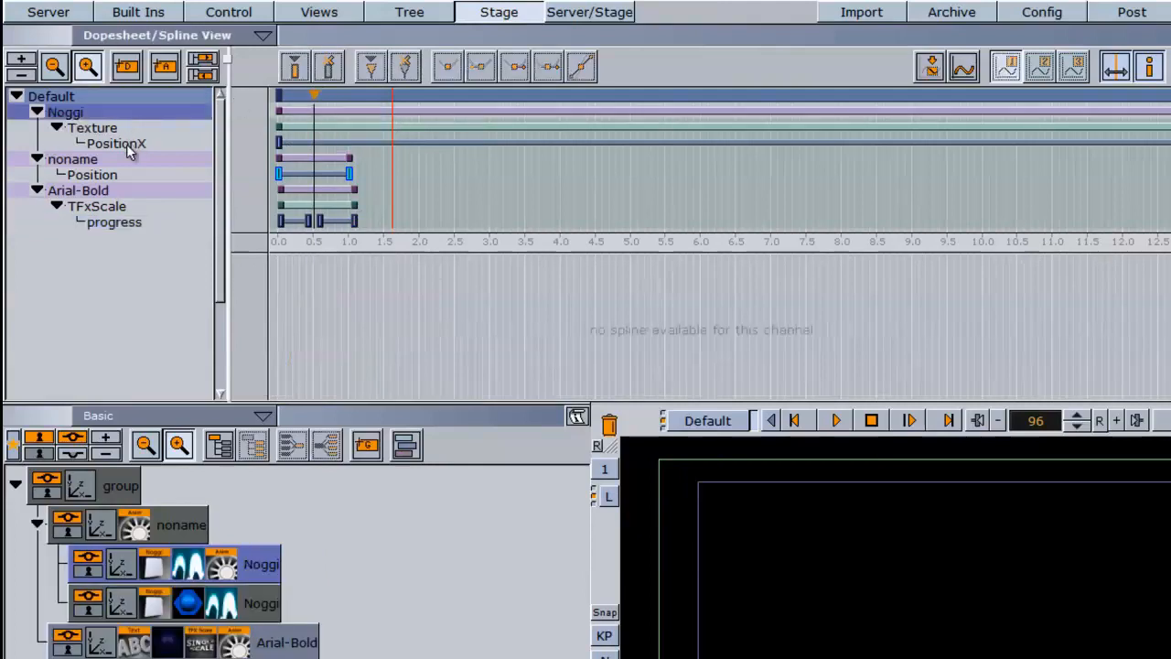
{"action": "left_click", "coordinate": [126, 144]}
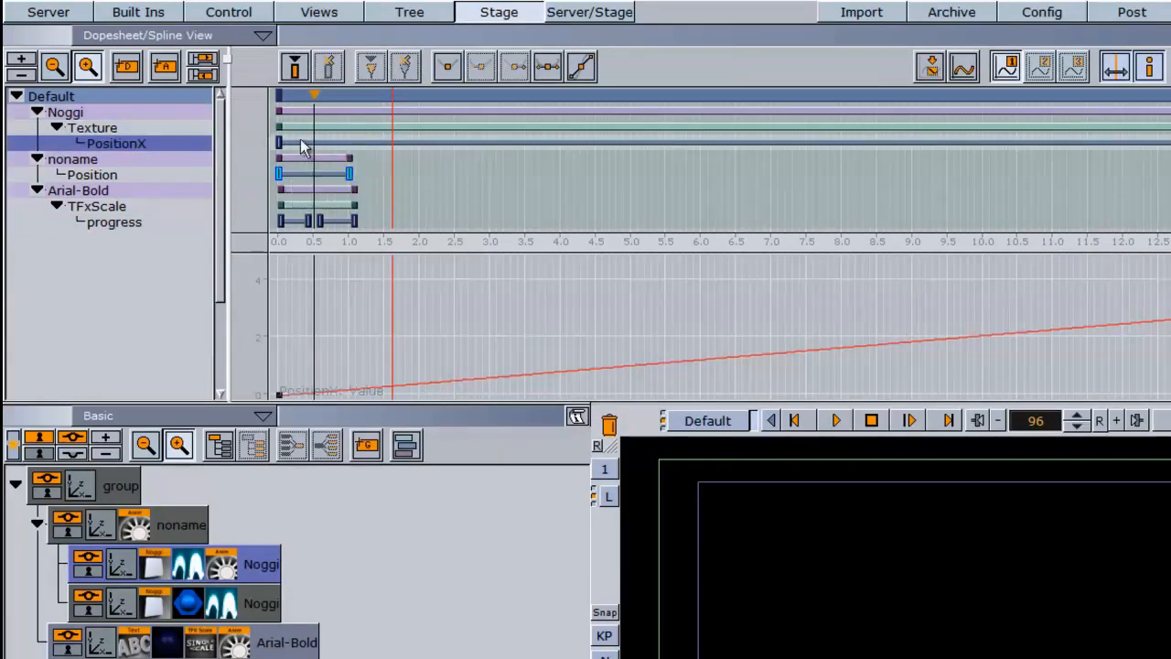
Collapse the Noggi, noname and Arial-Bold entries under the Default director.
{"action": "left_click", "coordinate": [37, 111]}
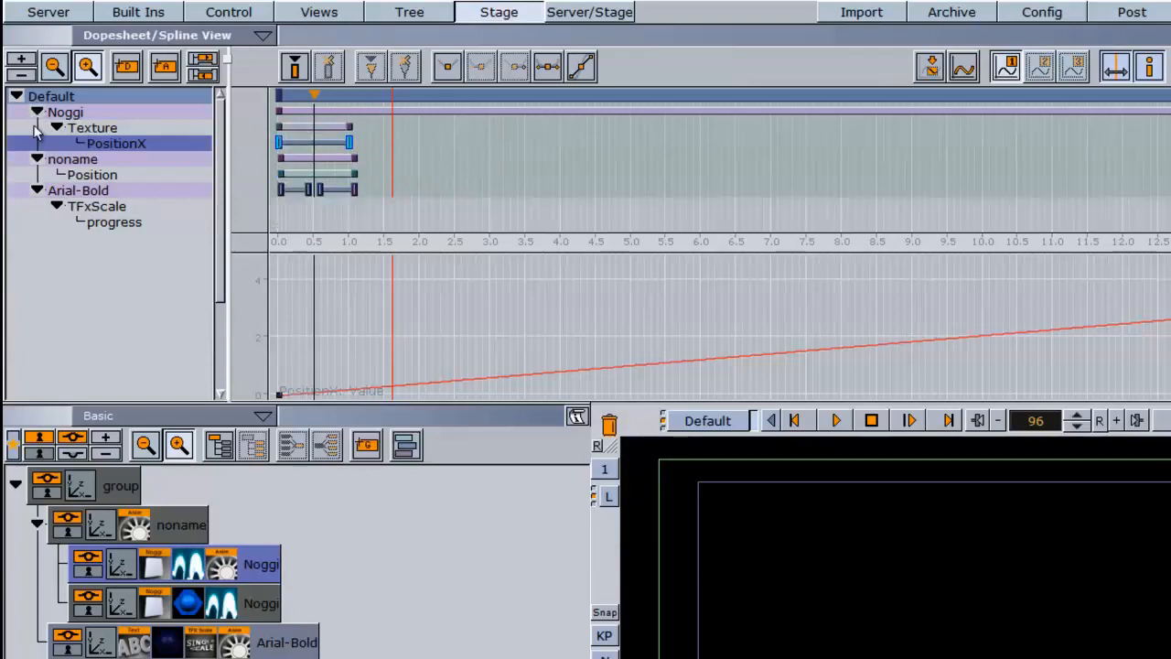
{"action": "left_click", "coordinate": [36, 128]}
{"action": "left_click", "coordinate": [36, 143]}
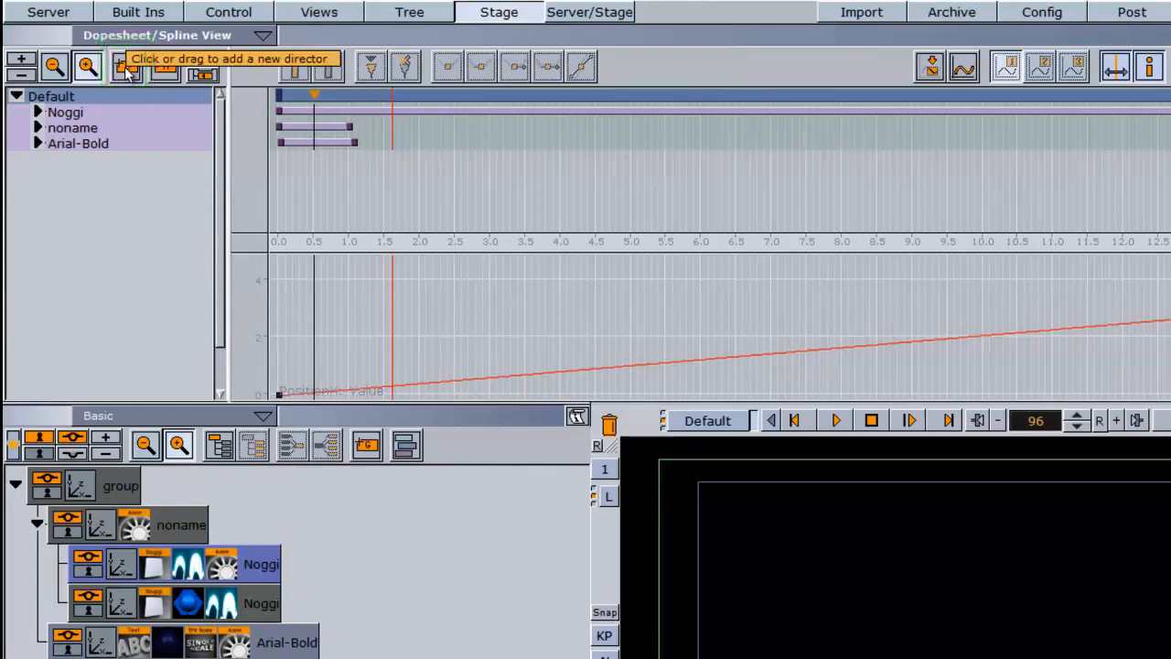
Add a new director below Default on the stage and rename it LOOP.
{"action": "left_click_drag", "start_coordinate": [126, 69], "coordinate": [48, 198]}
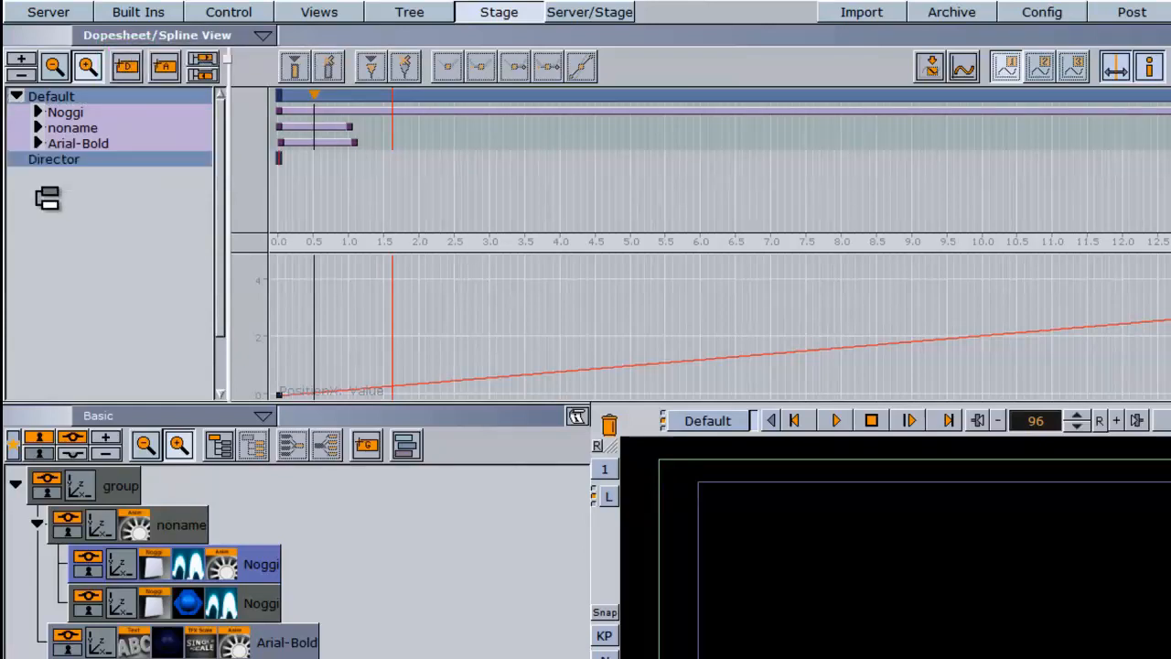
{"action": "left_click", "coordinate": [57, 160]}
{"action": "right_click", "coordinate": [58, 160]}
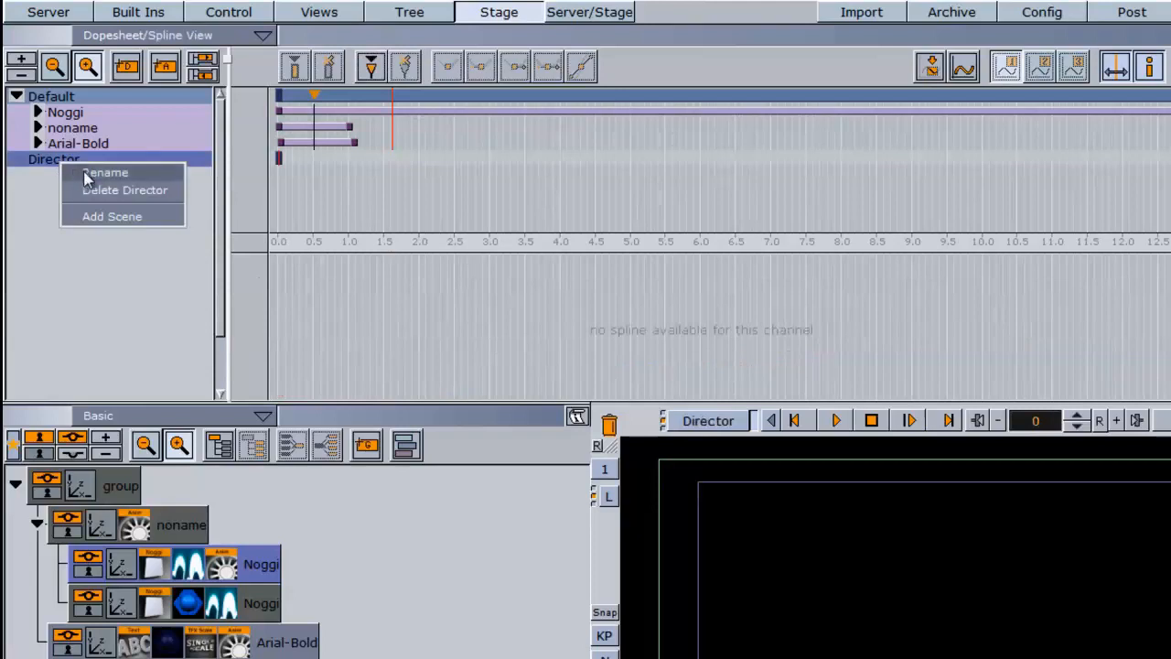
{"action": "left_click", "coordinate": [84, 169]}
{"action": "type", "text": "LOOP"}
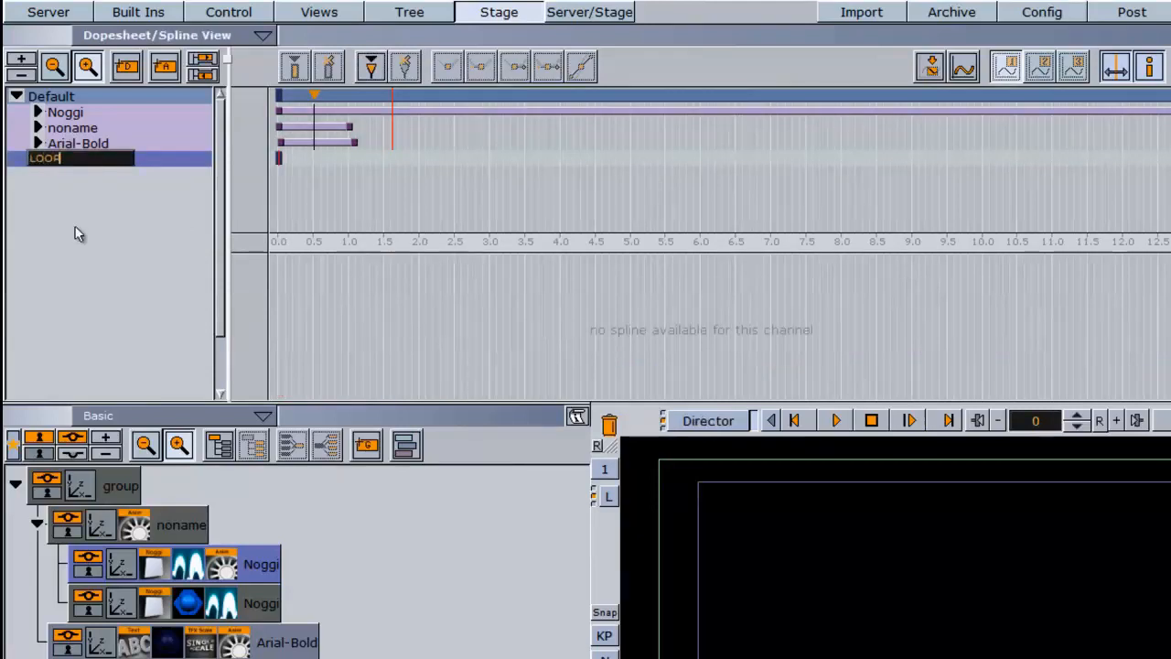
Move the Noggi entry with its texture PositionX animation from the Default director into the LOOP director.
{"action": "left_click", "coordinate": [78, 113]}
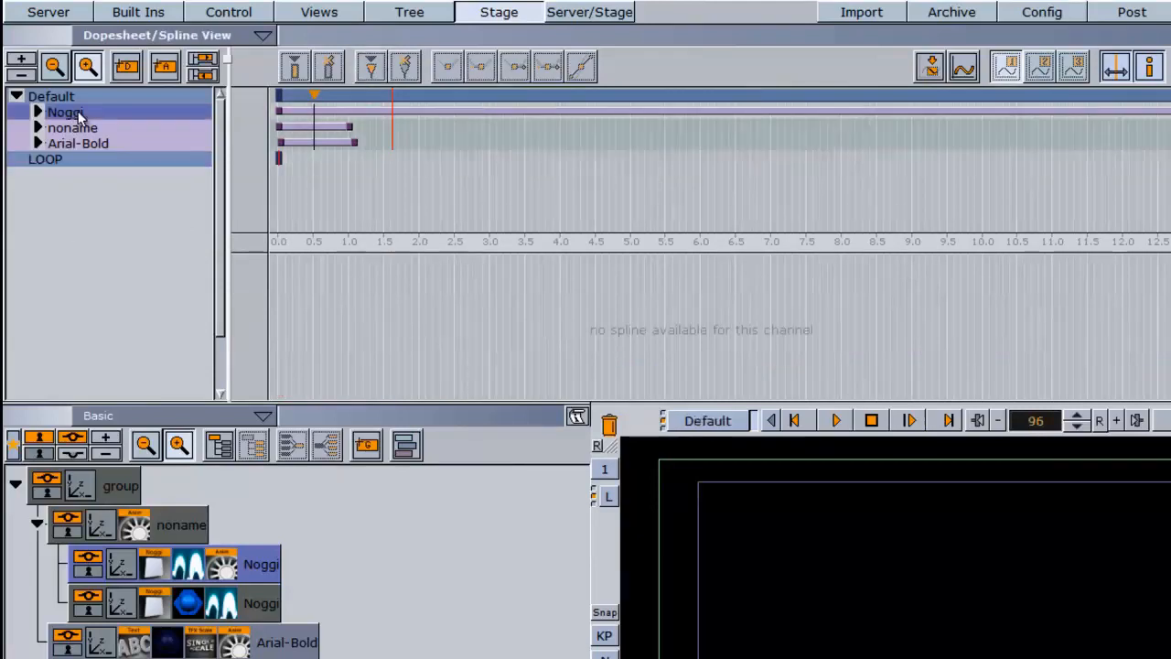
{"action": "left_click", "coordinate": [39, 113]}
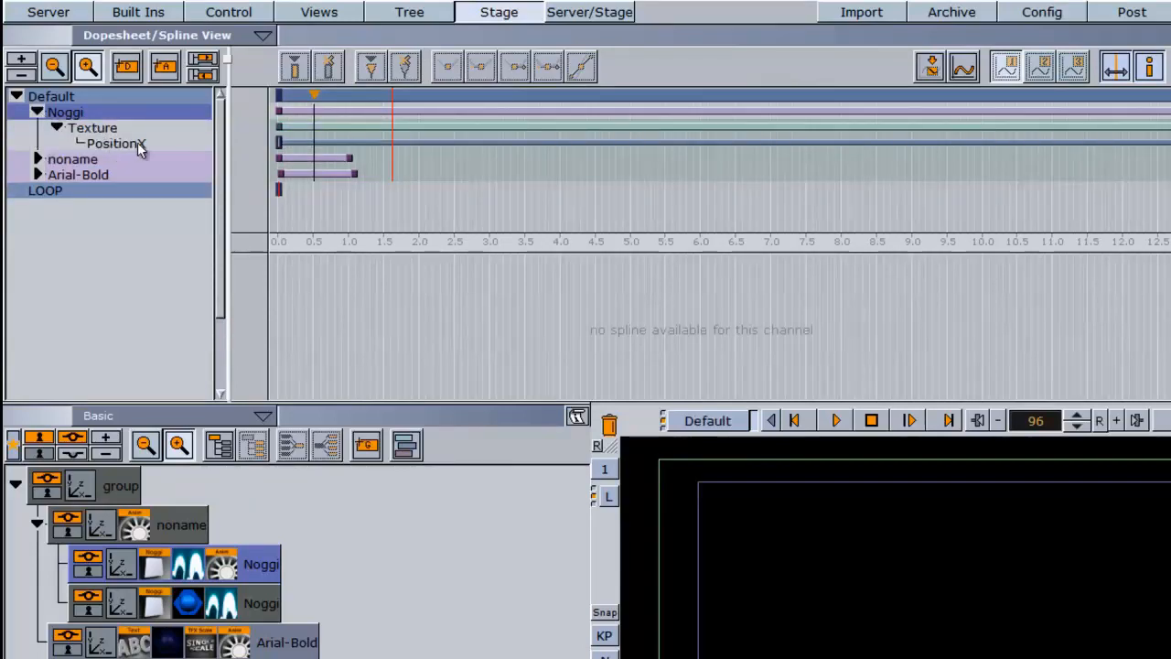
{"action": "left_click_drag", "start_coordinate": [80, 114], "coordinate": [85, 192]}
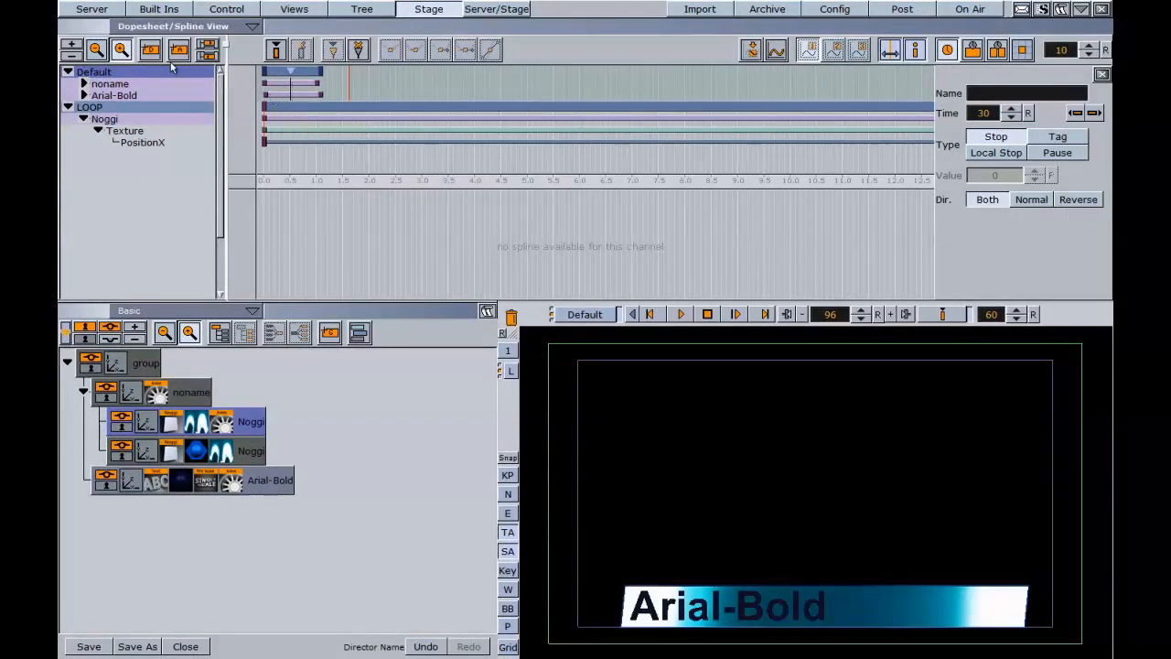
Switch the active director between LOOP and Default, using both the playback director list and the stage tree, ending on Default.
{"action": "left_click", "coordinate": [174, 107]}
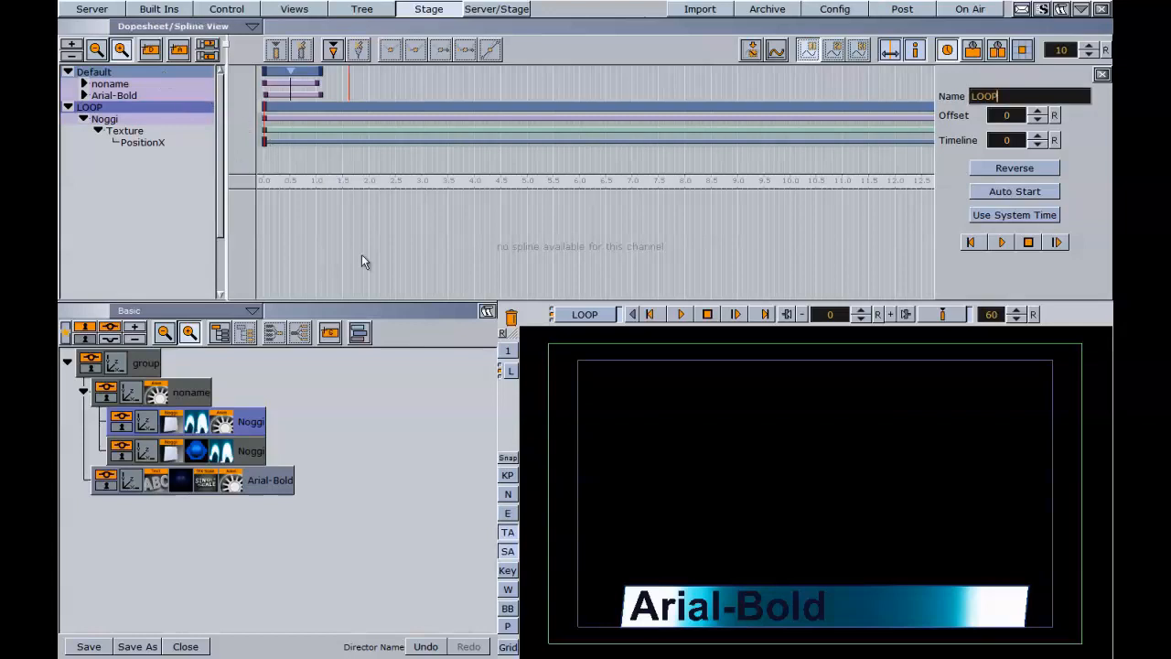
{"action": "left_click", "coordinate": [583, 315]}
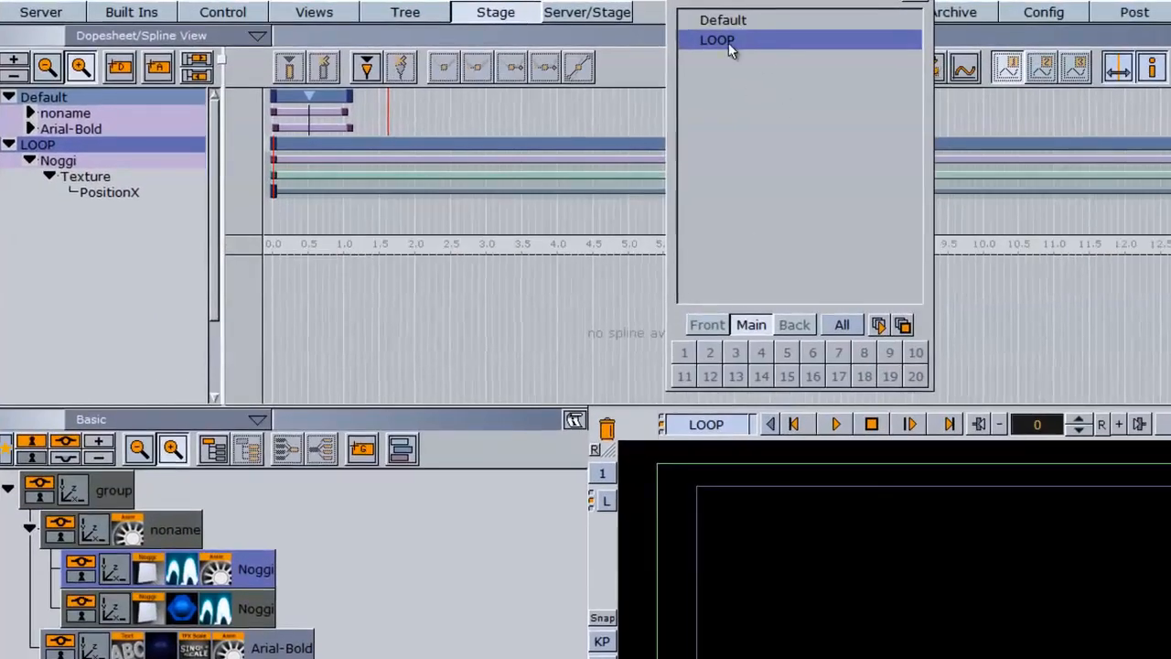
{"action": "left_click", "coordinate": [730, 22]}
{"action": "left_click", "coordinate": [728, 37]}
{"action": "left_click", "coordinate": [724, 22]}
{"action": "left_click", "coordinate": [717, 38]}
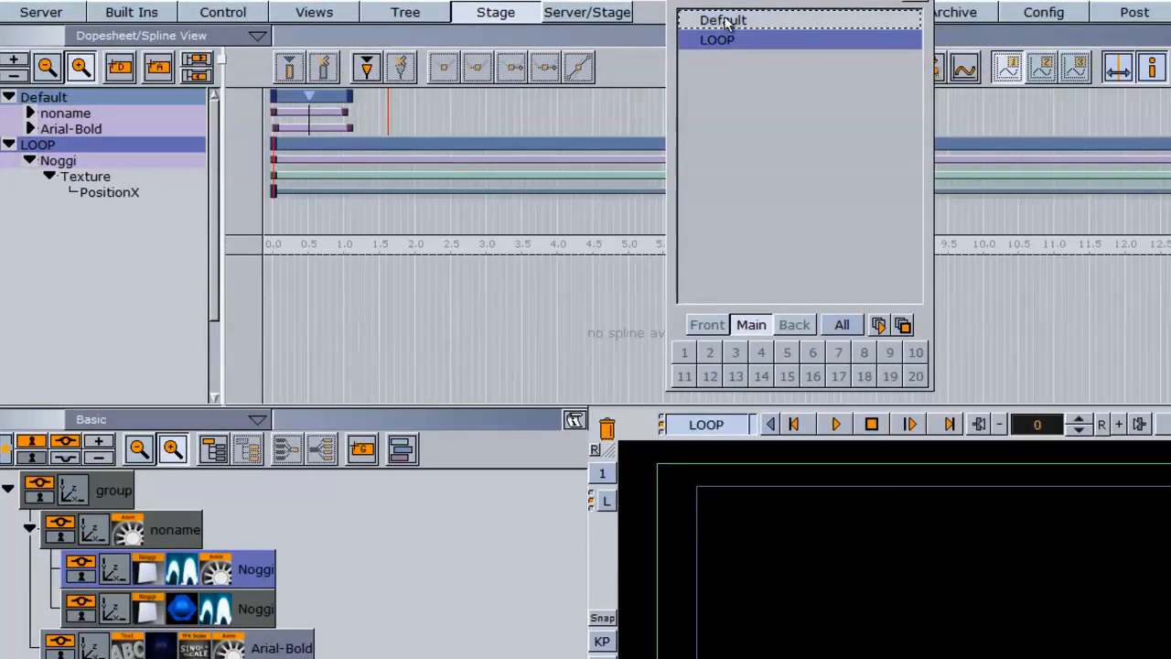
{"action": "left_click", "coordinate": [723, 20]}
{"action": "left_click", "coordinate": [145, 96]}
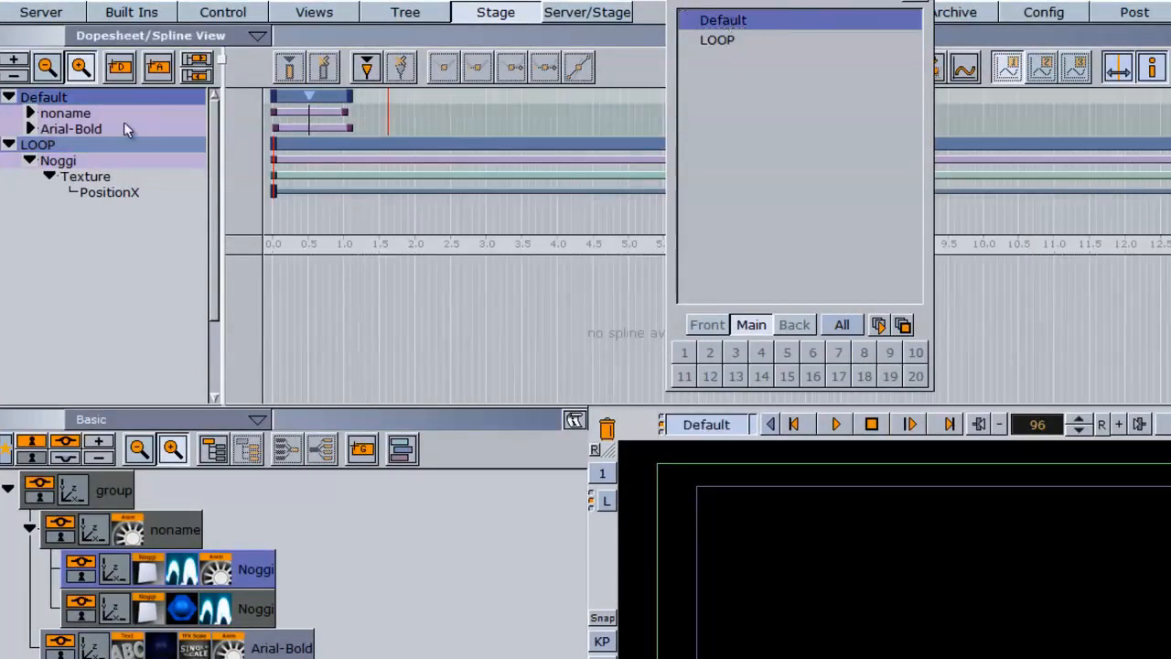
{"action": "left_click", "coordinate": [117, 149]}
{"action": "left_click", "coordinate": [136, 98]}
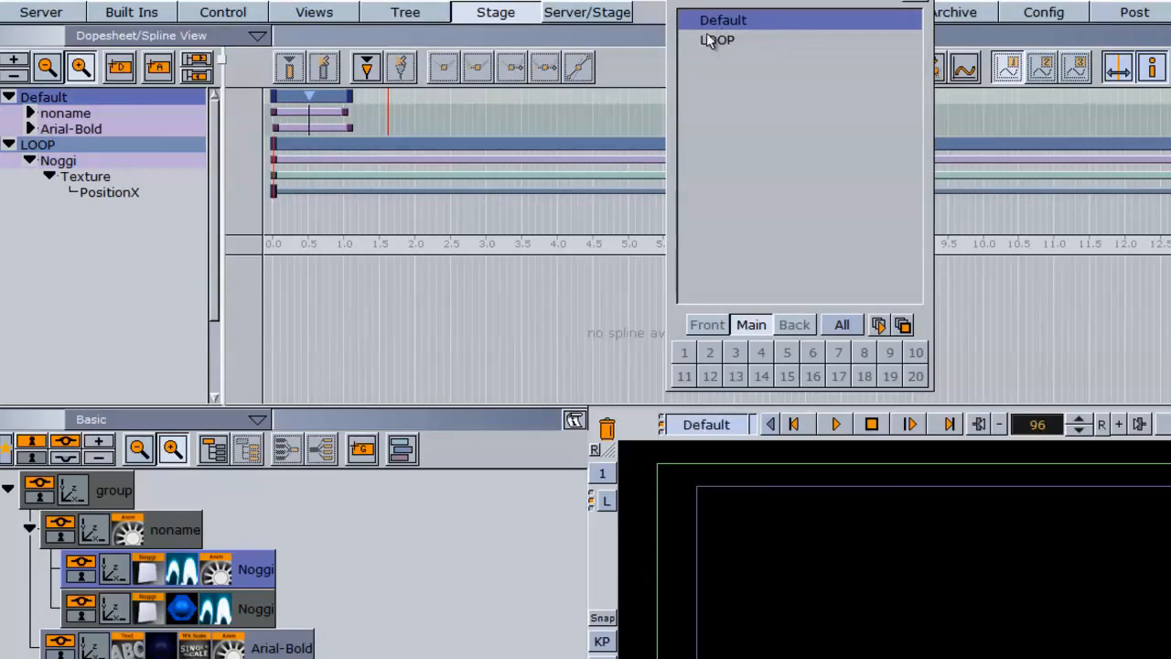
Set playback to control all directors, and play and continue the animation to check the loop and exit.
{"action": "left_click", "coordinate": [841, 326]}
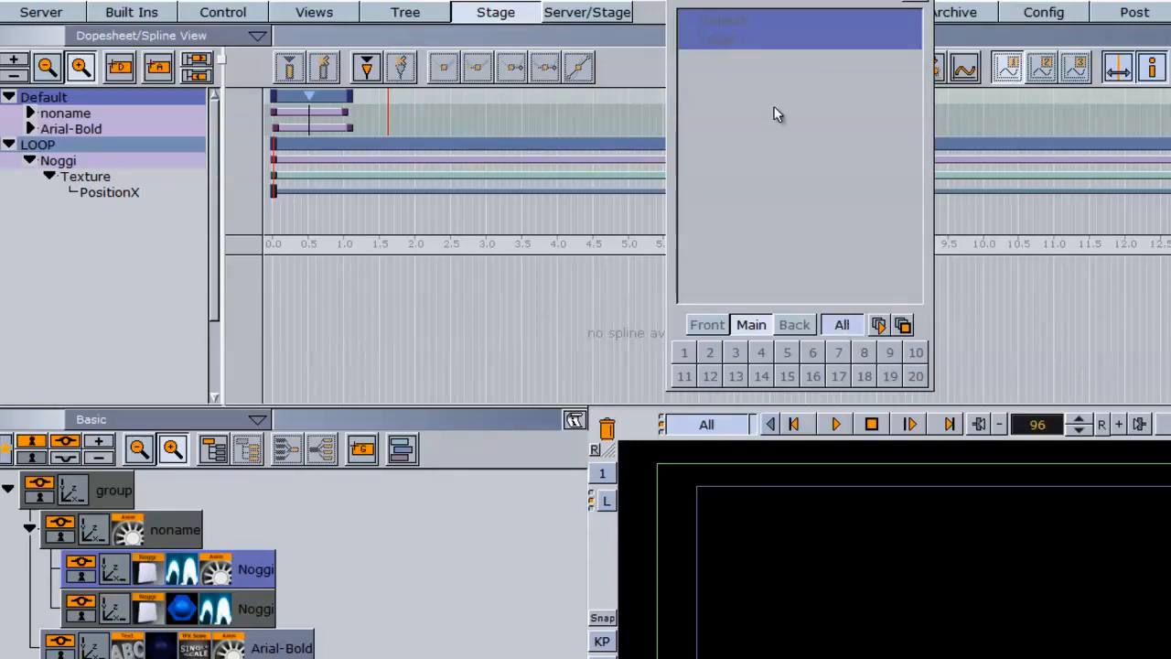
{"action": "left_click", "coordinate": [923, 5]}
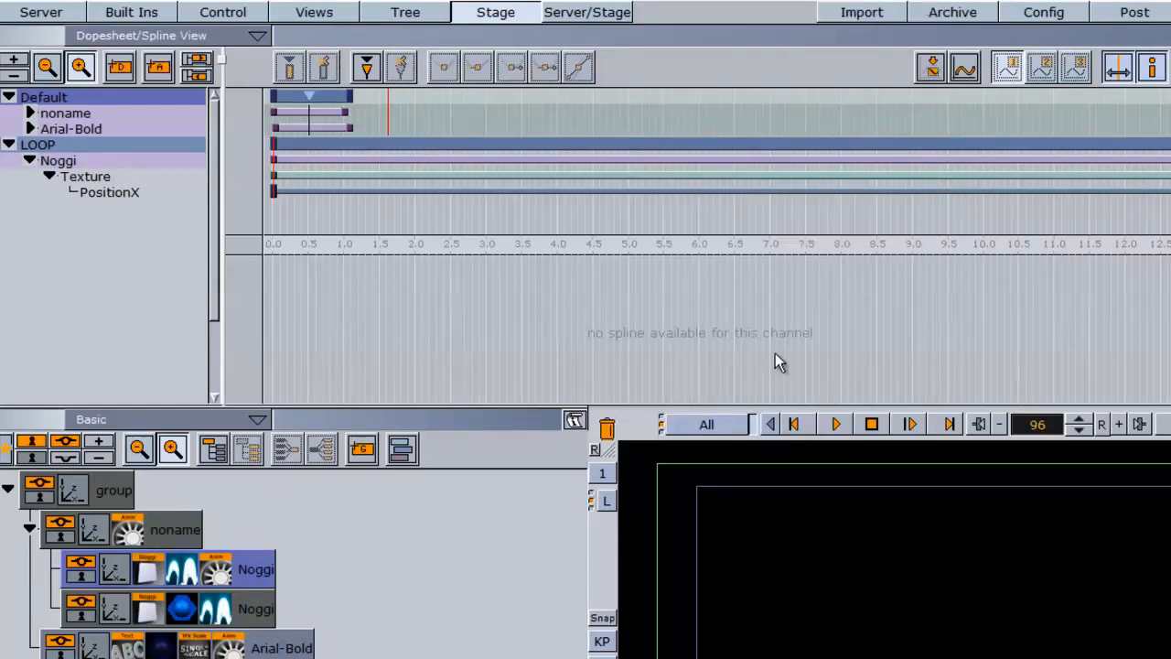
{"action": "left_click", "coordinate": [755, 425]}
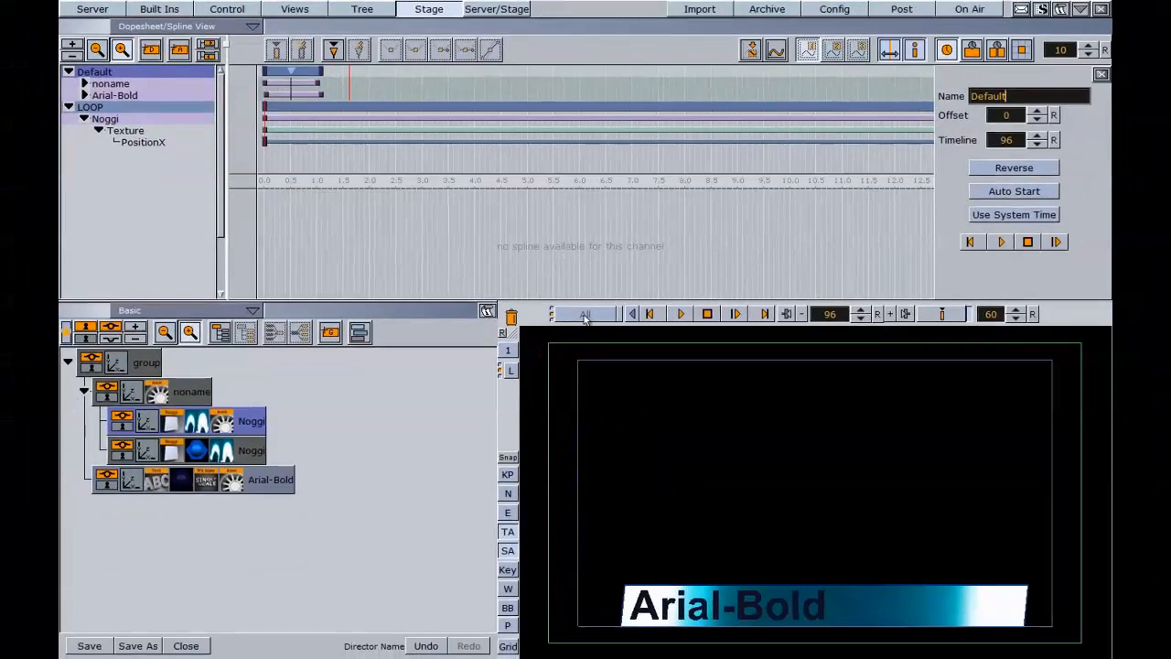
{"action": "left_click", "coordinate": [680, 314]}
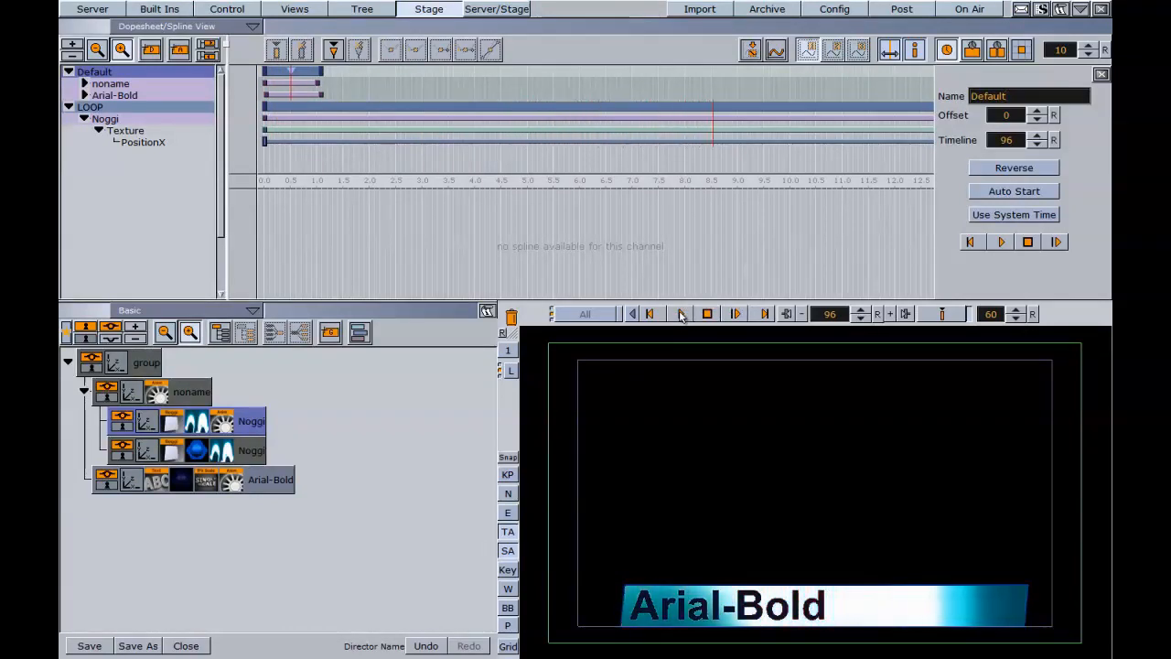
{"action": "left_click", "coordinate": [735, 314]}
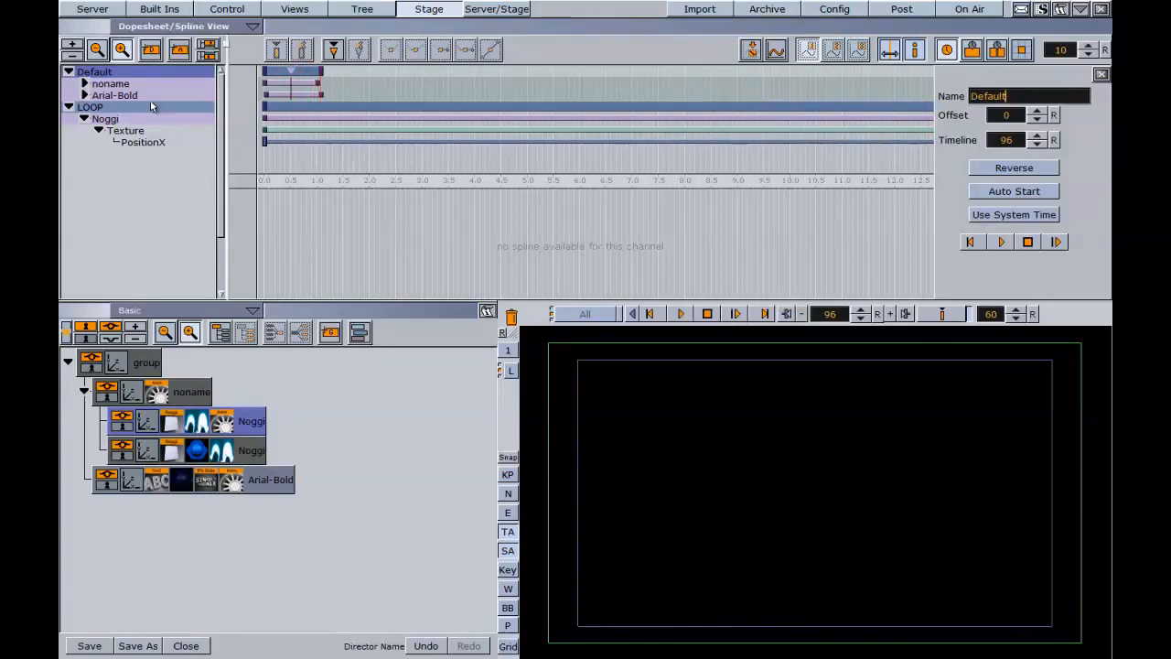
Move the Arial-Bold progress channel's final 0% keyframe to frame 58 and its first 100% keyframe to frame 23, and play the animation.
{"action": "left_click", "coordinate": [84, 84]}
{"action": "left_click", "coordinate": [84, 95]}
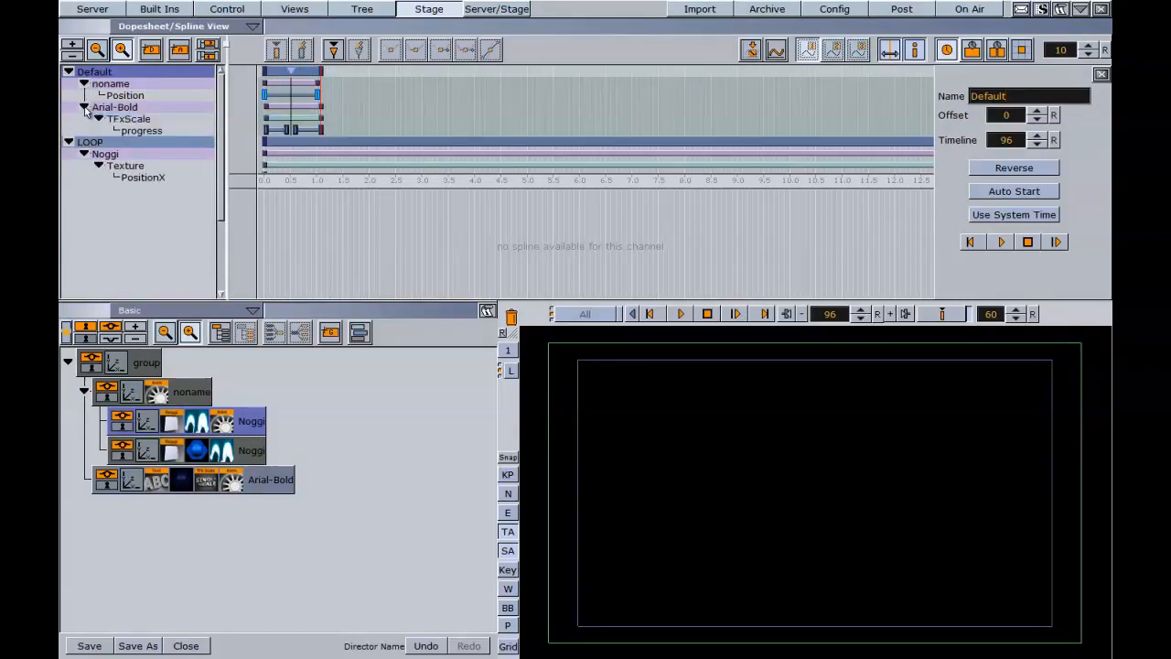
{"action": "left_click", "coordinate": [296, 129]}
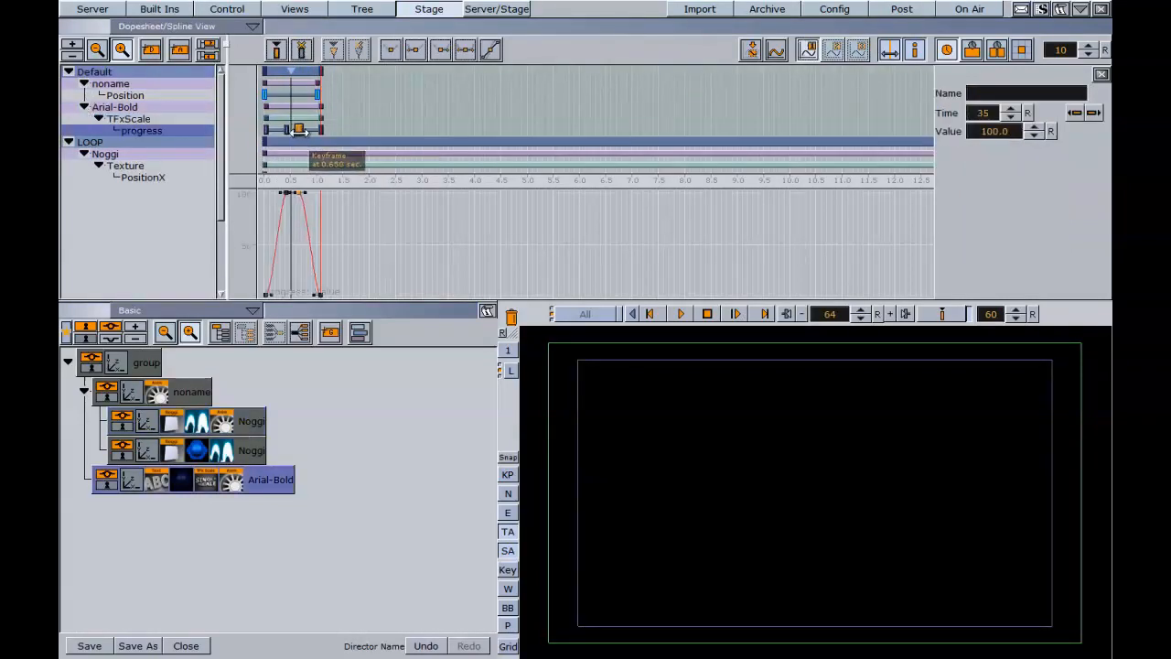
{"action": "left_click_drag", "start_coordinate": [321, 131], "coordinate": [316, 134]}
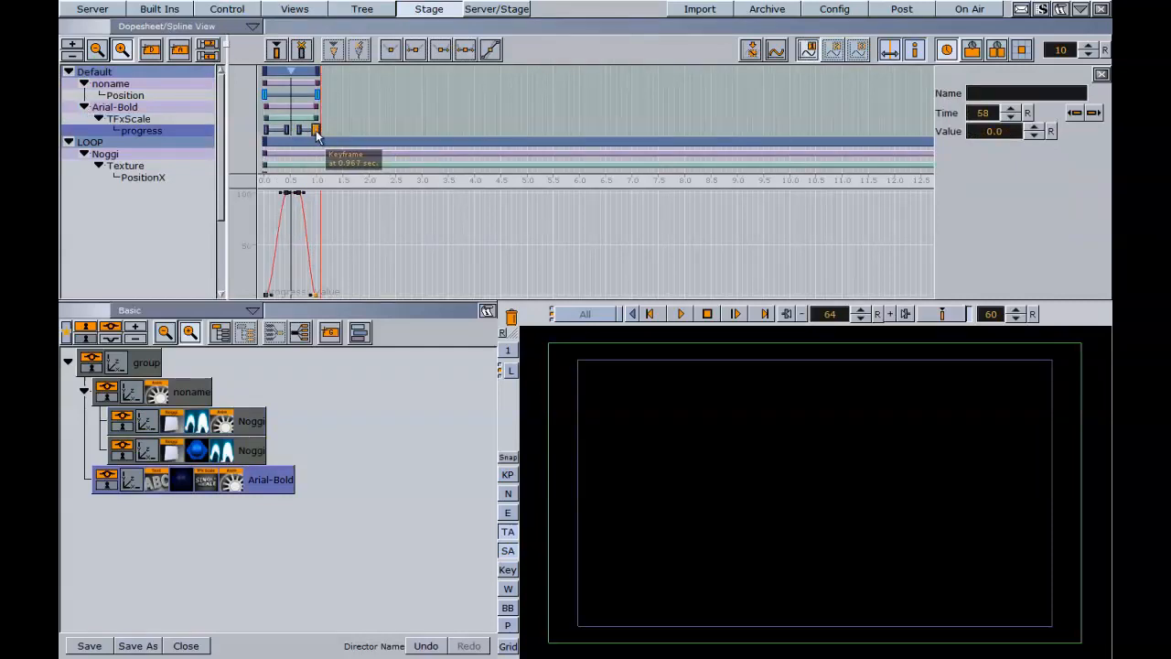
{"action": "left_click", "coordinate": [287, 131]}
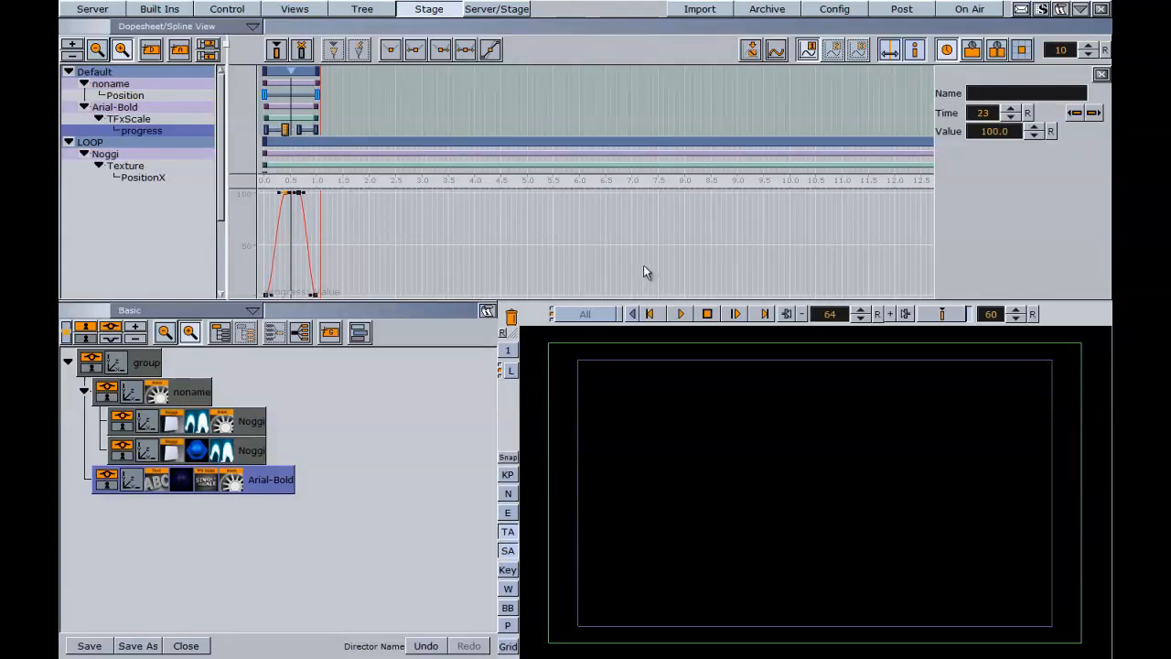
{"action": "left_click", "coordinate": [680, 316]}
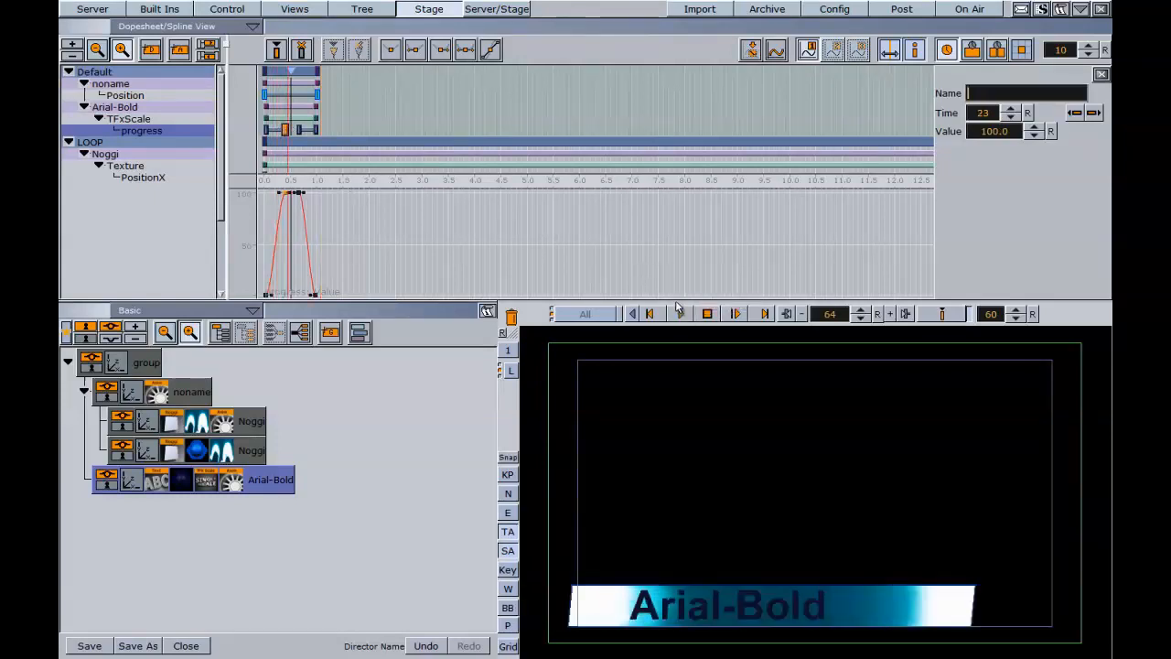